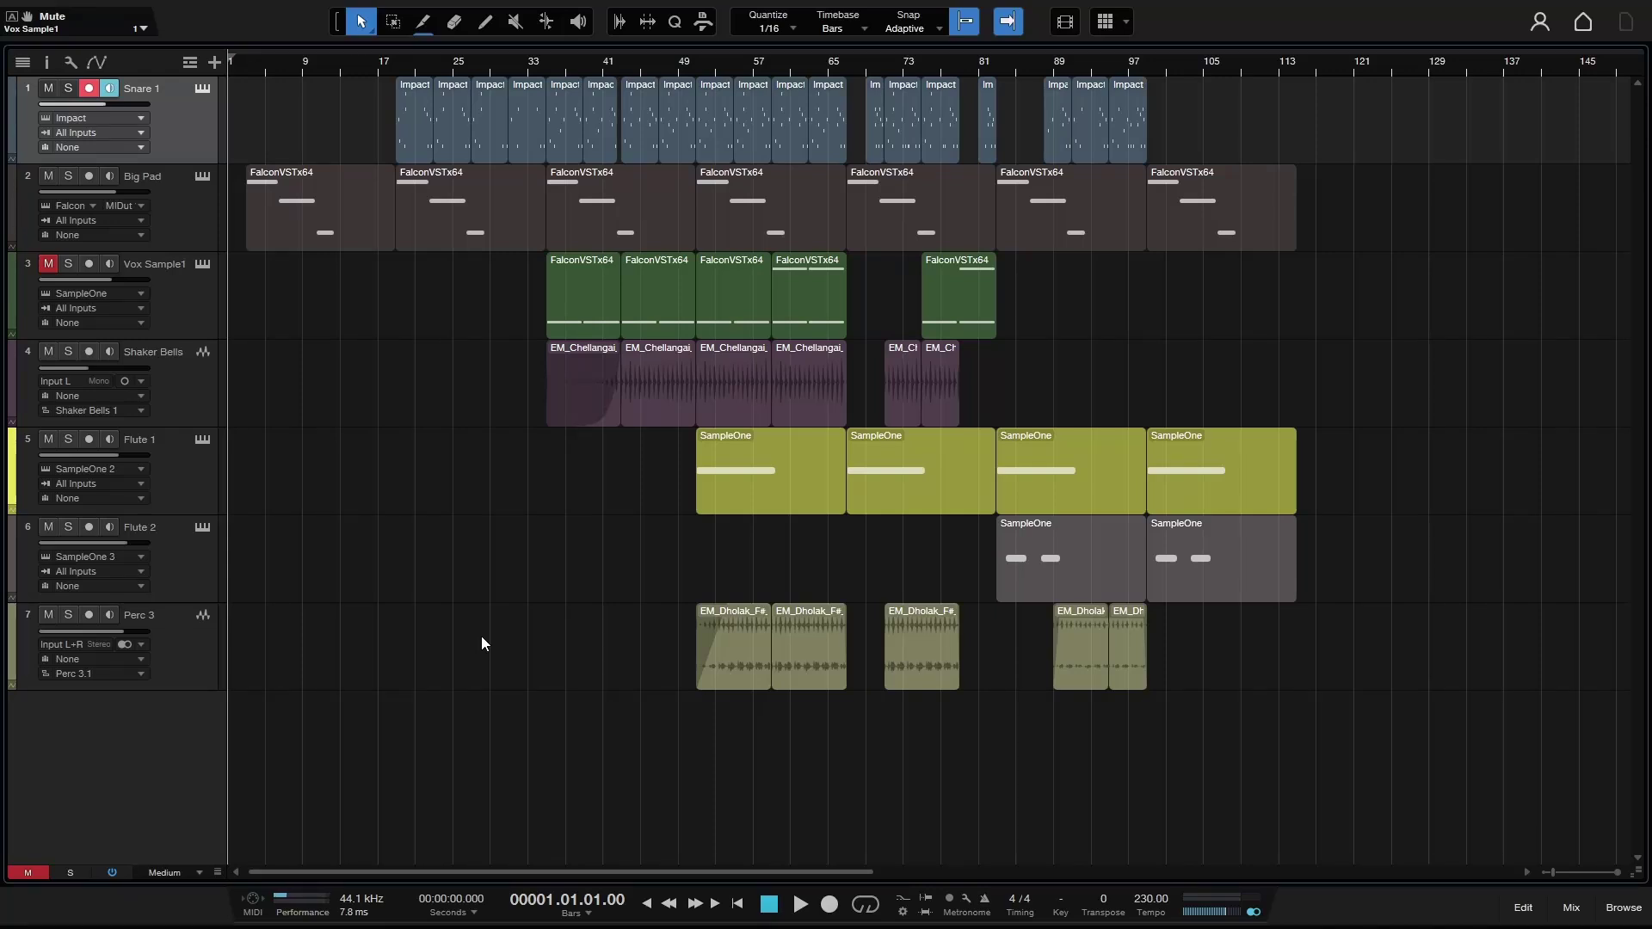
Look at the Export Mixdown settings and the Export Stems settings, closing each dialog without exporting.
key(ctrl+e)
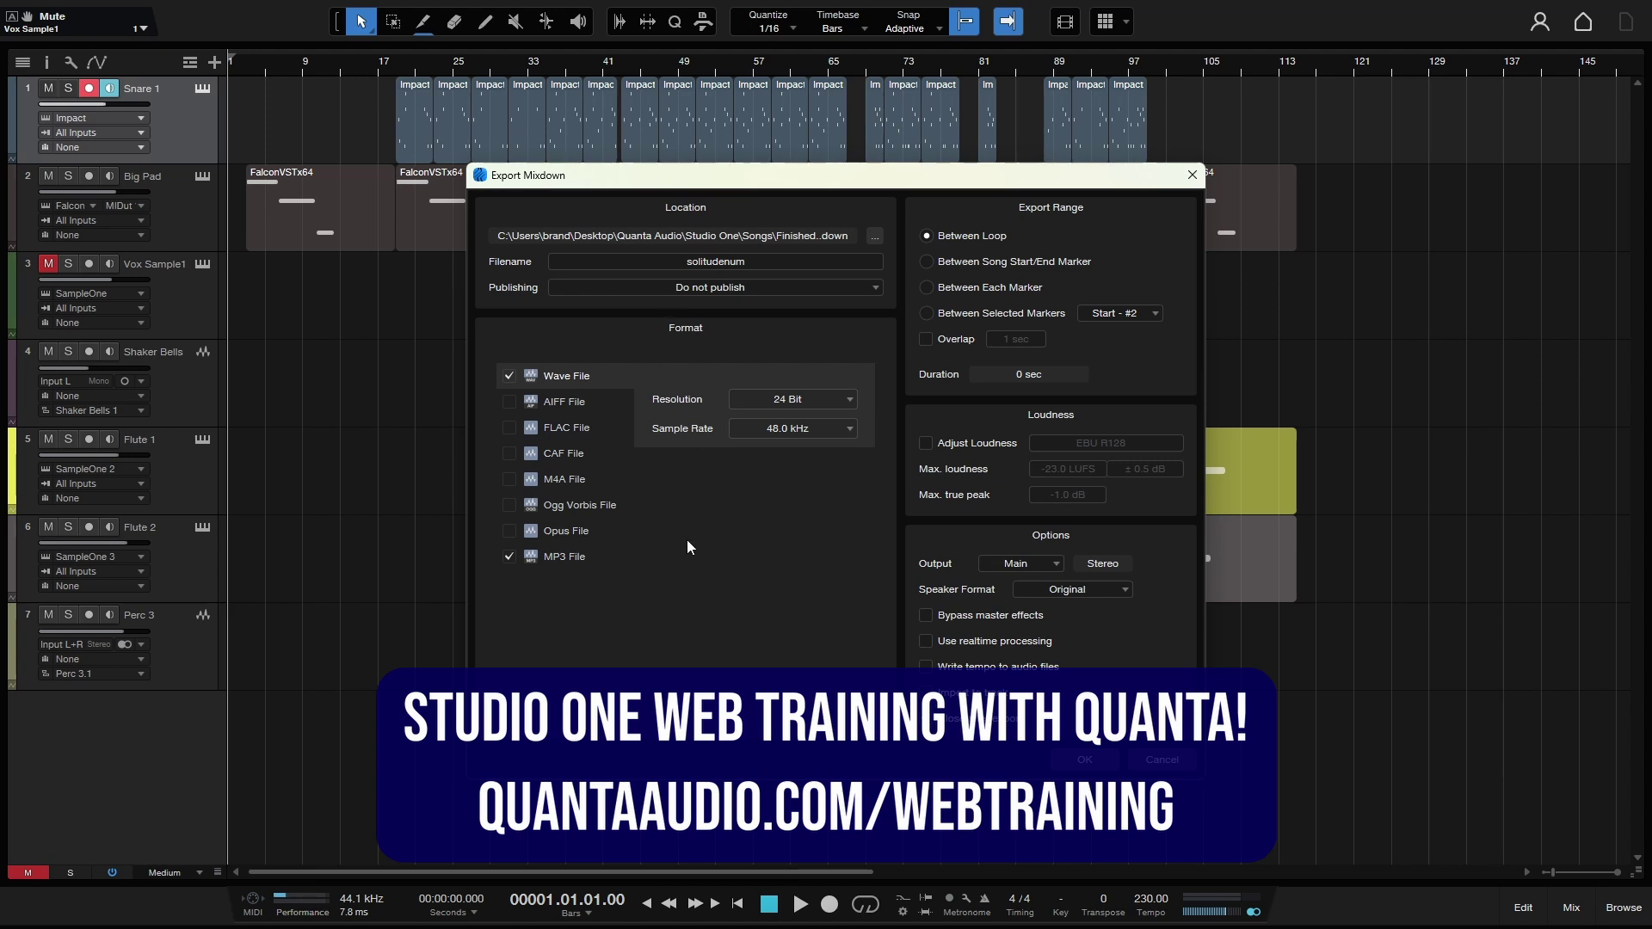
key(Escape)
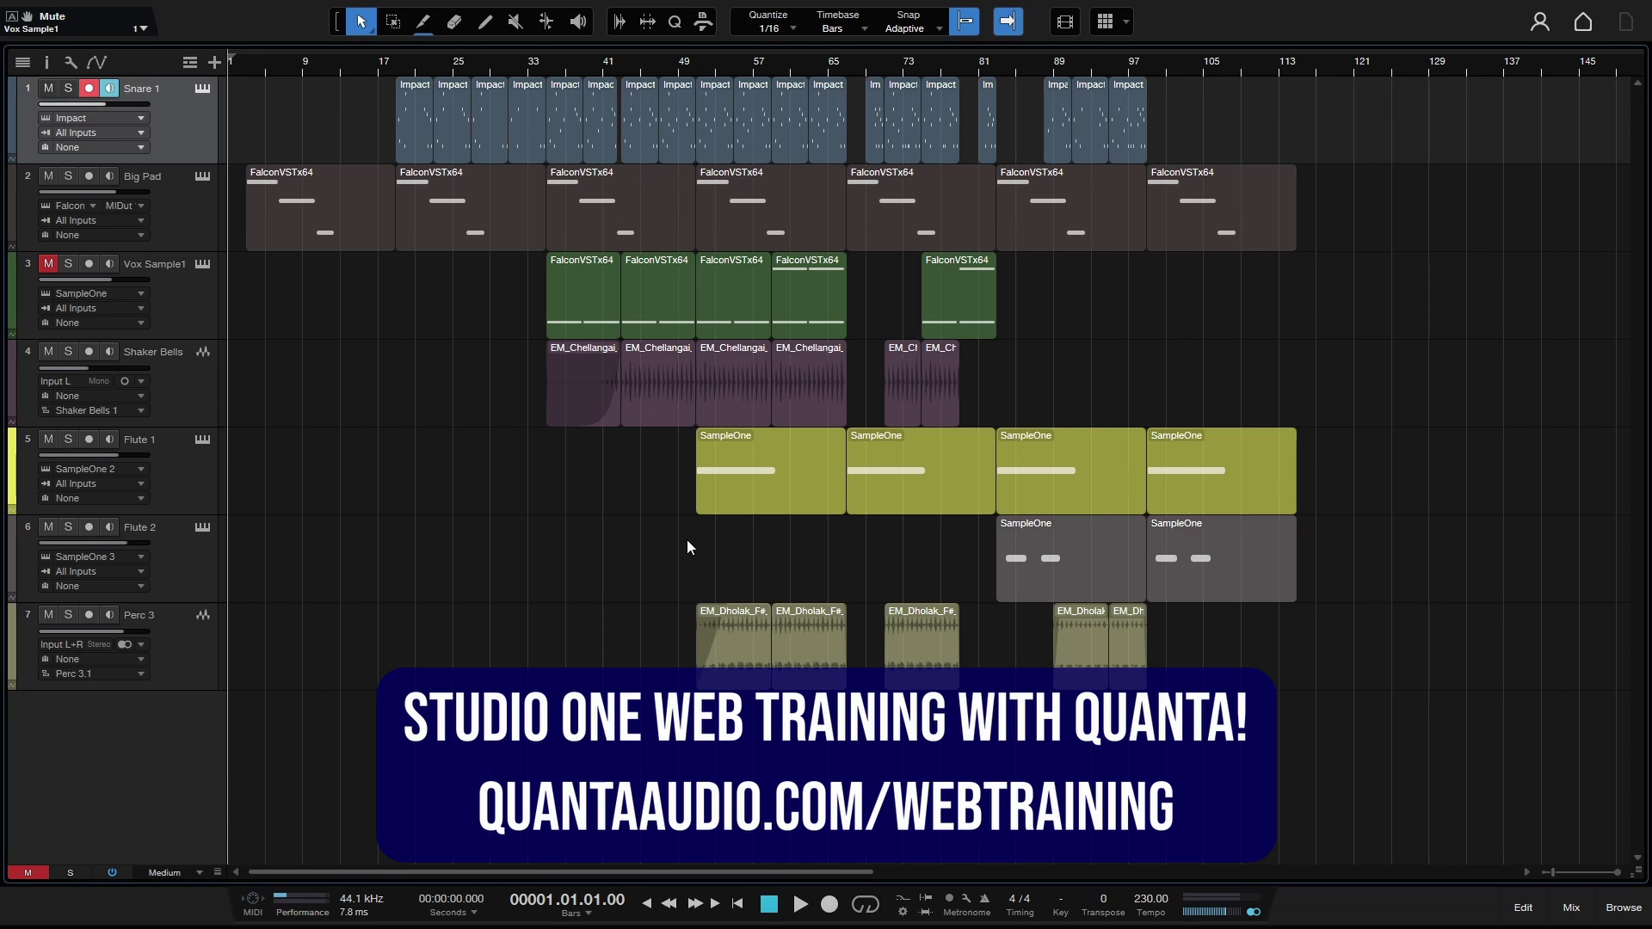
key(ctrl)
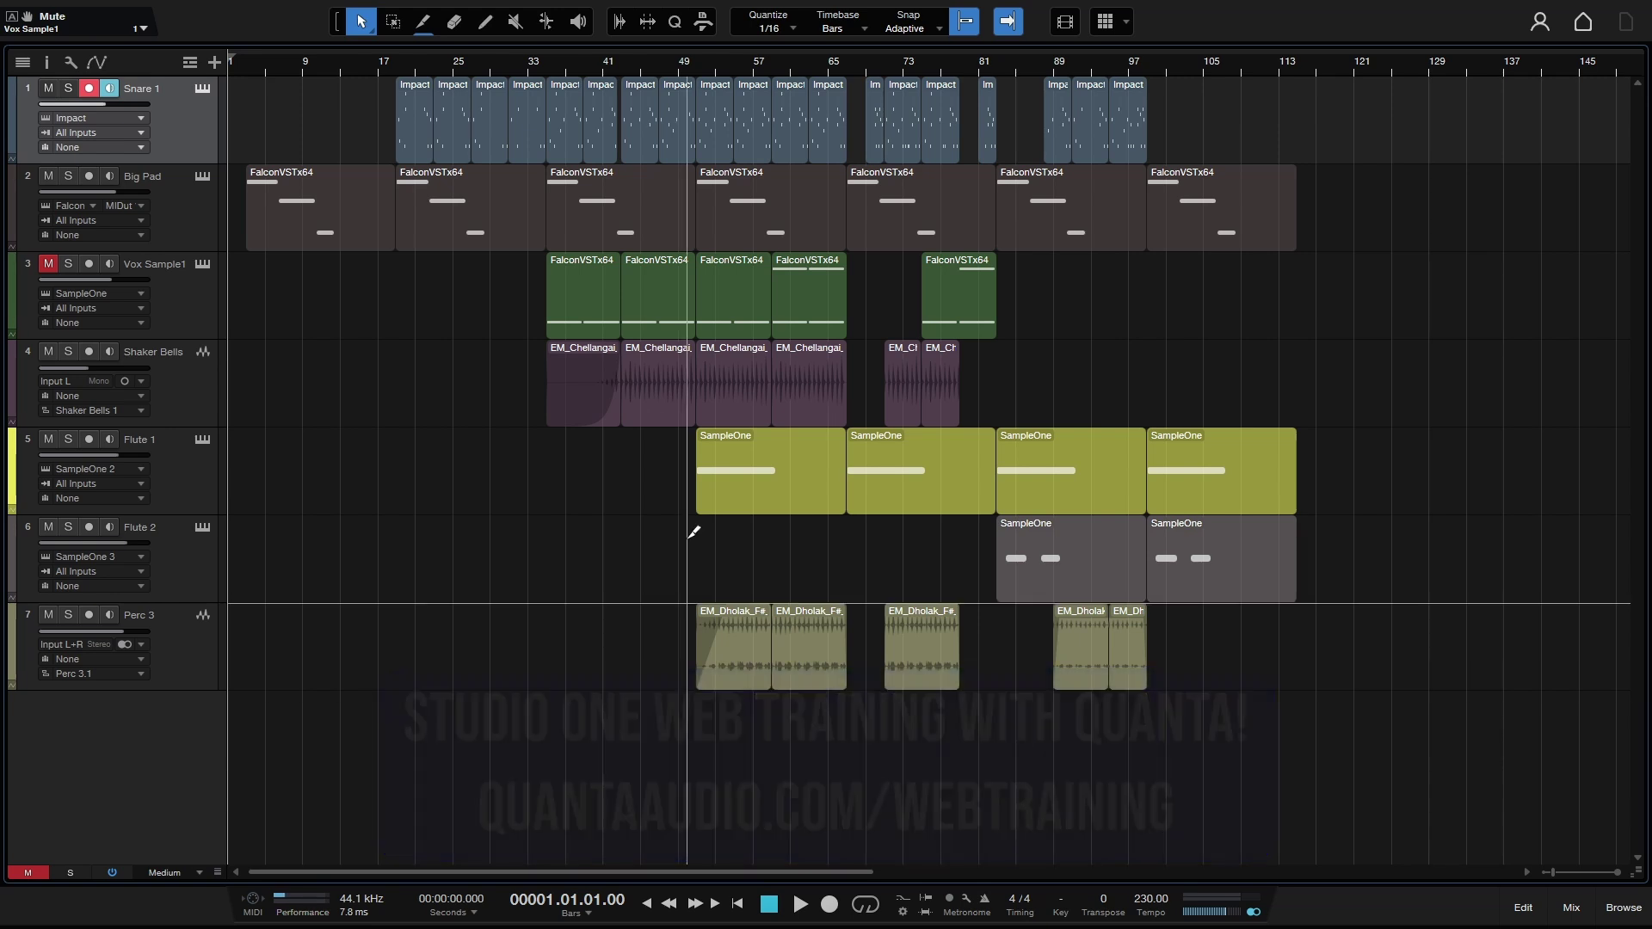
key(ctrl+shift+e)
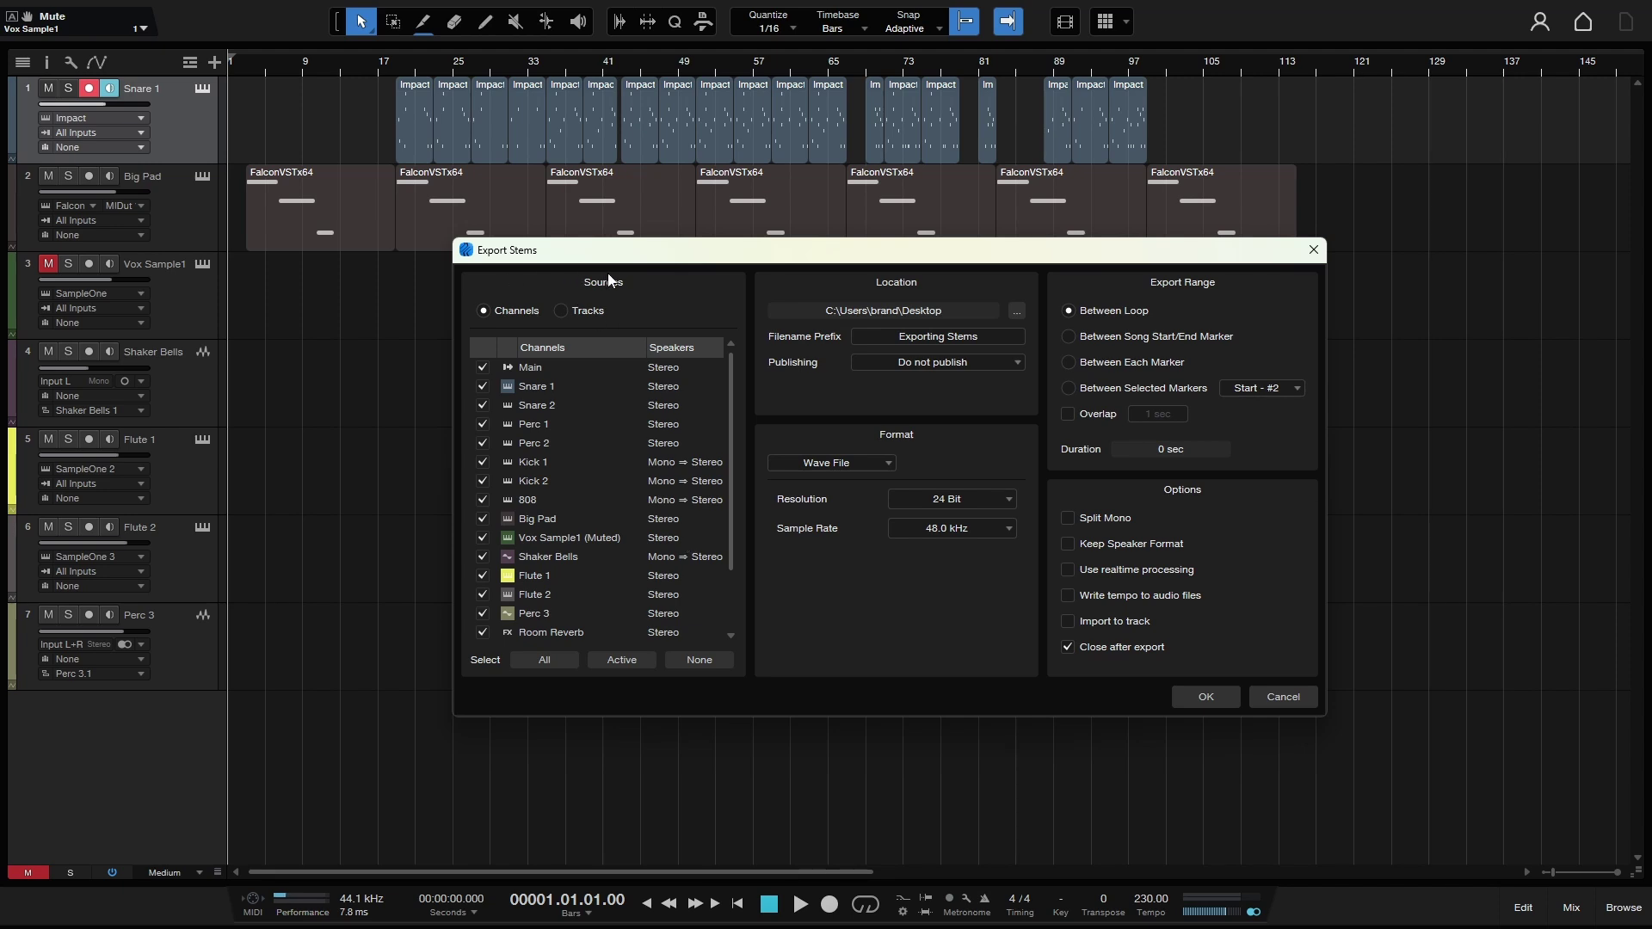
key(Escape)
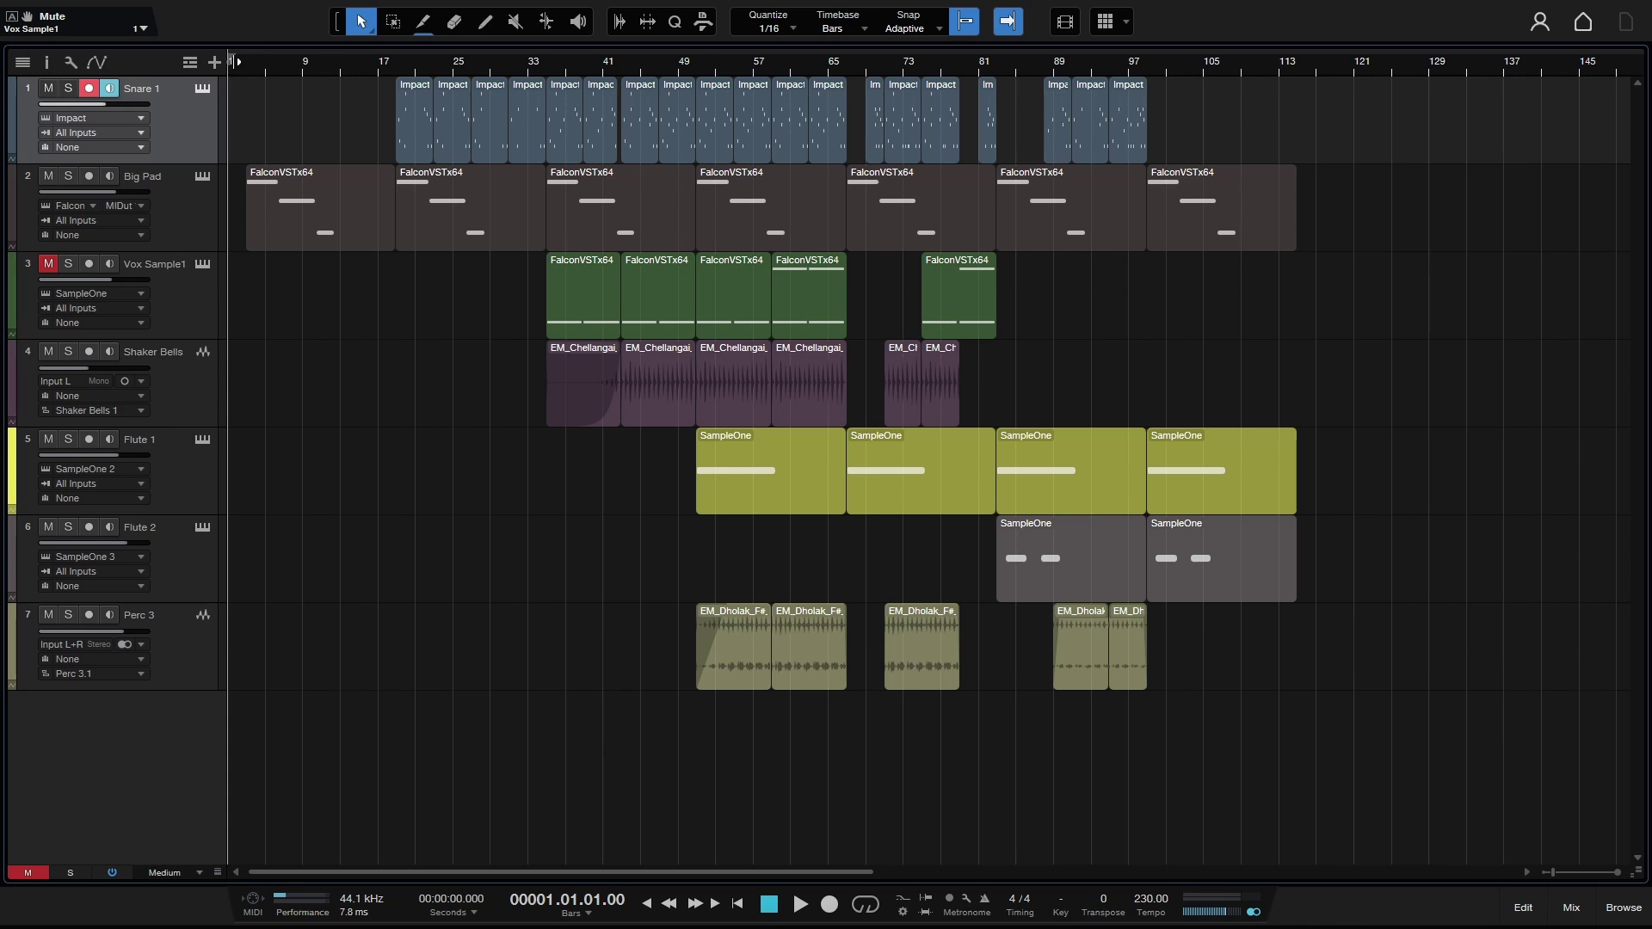
Set the loop range from about bar 2 to about bar 119 to span the song, and check its duration in Export Stems.
drag(234, 62, 1339, 51)
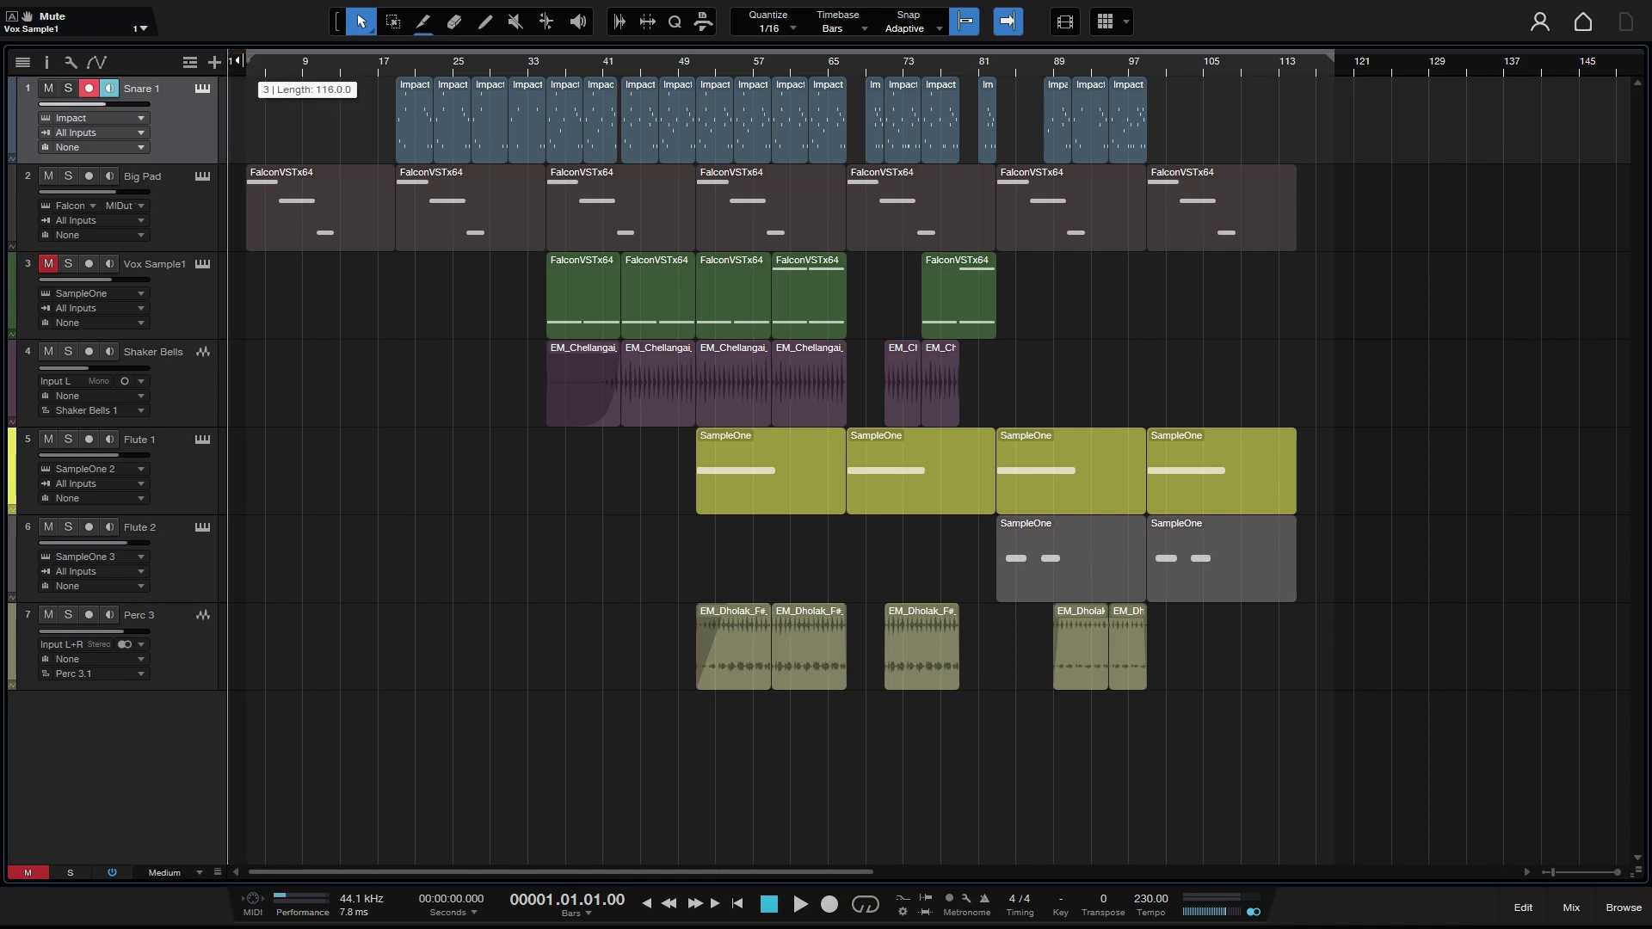
drag(246, 61, 237, 61)
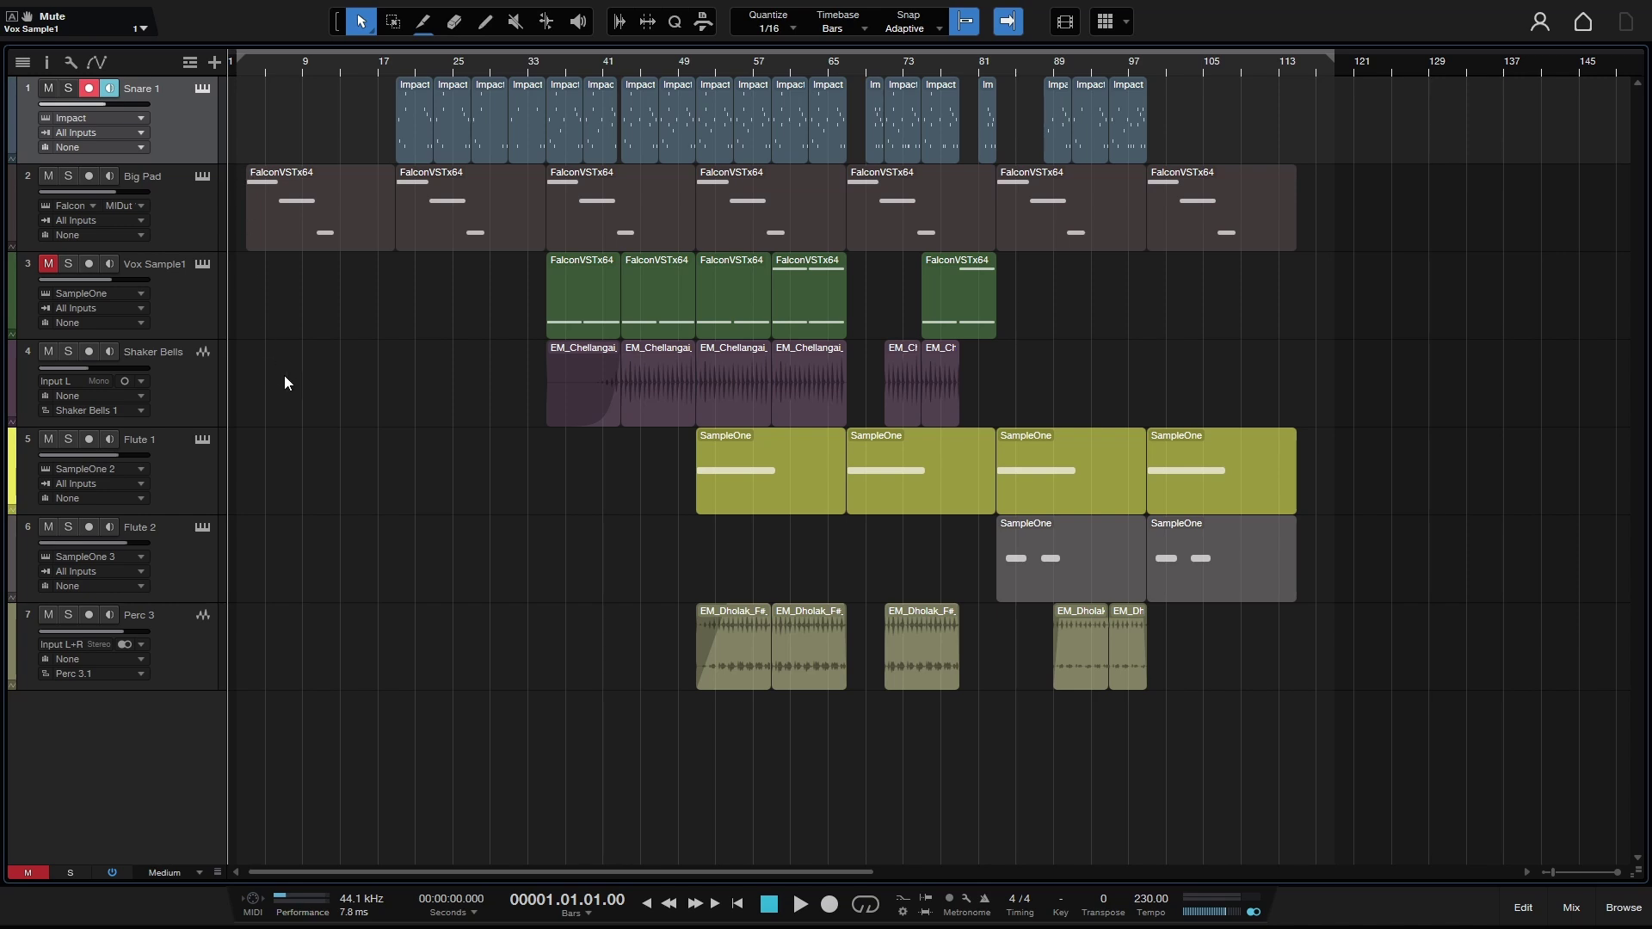
key(ctrl+shift+e)
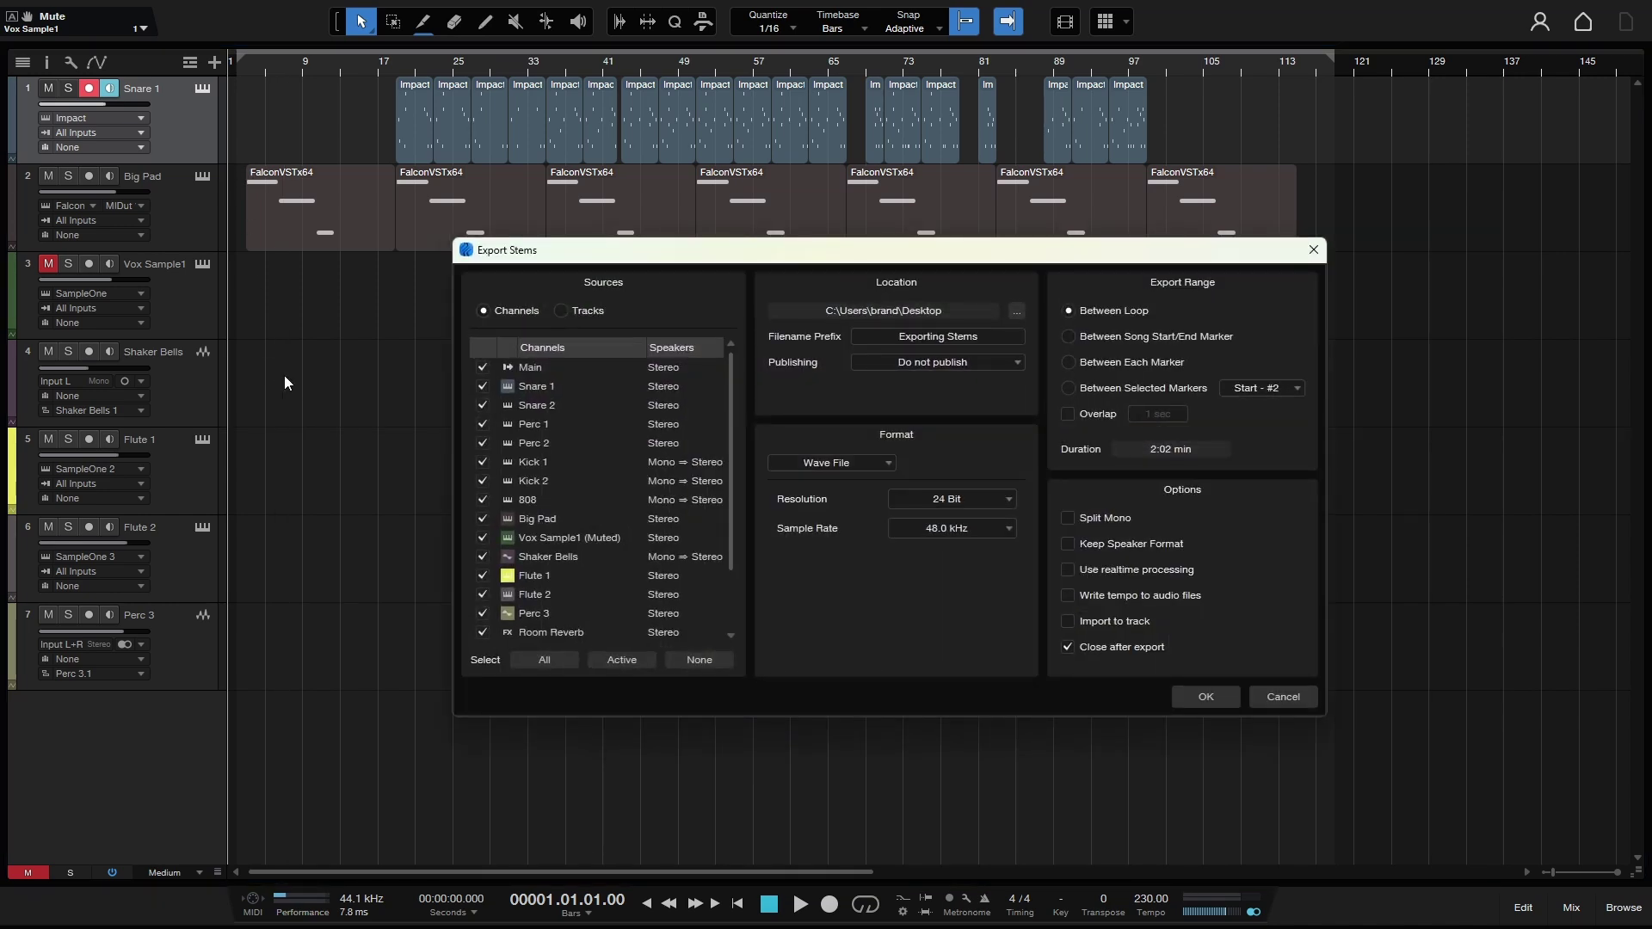
key(Escape)
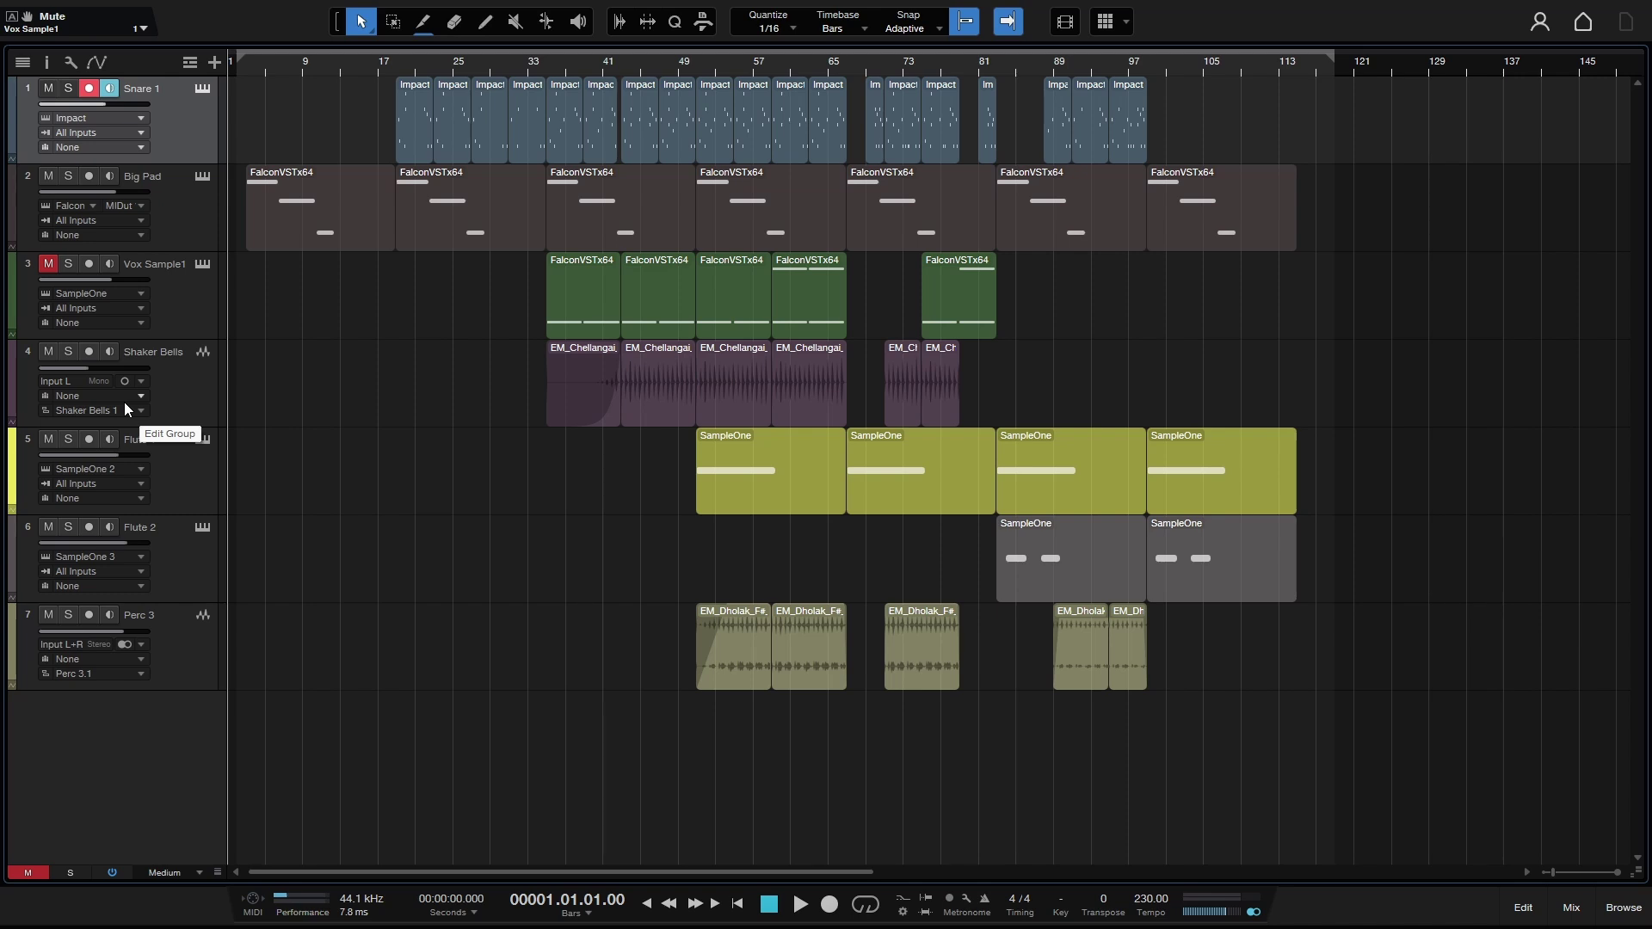
Locate the Export Stems command, open its dialog and look through the full list of channel sources.
key(F11)
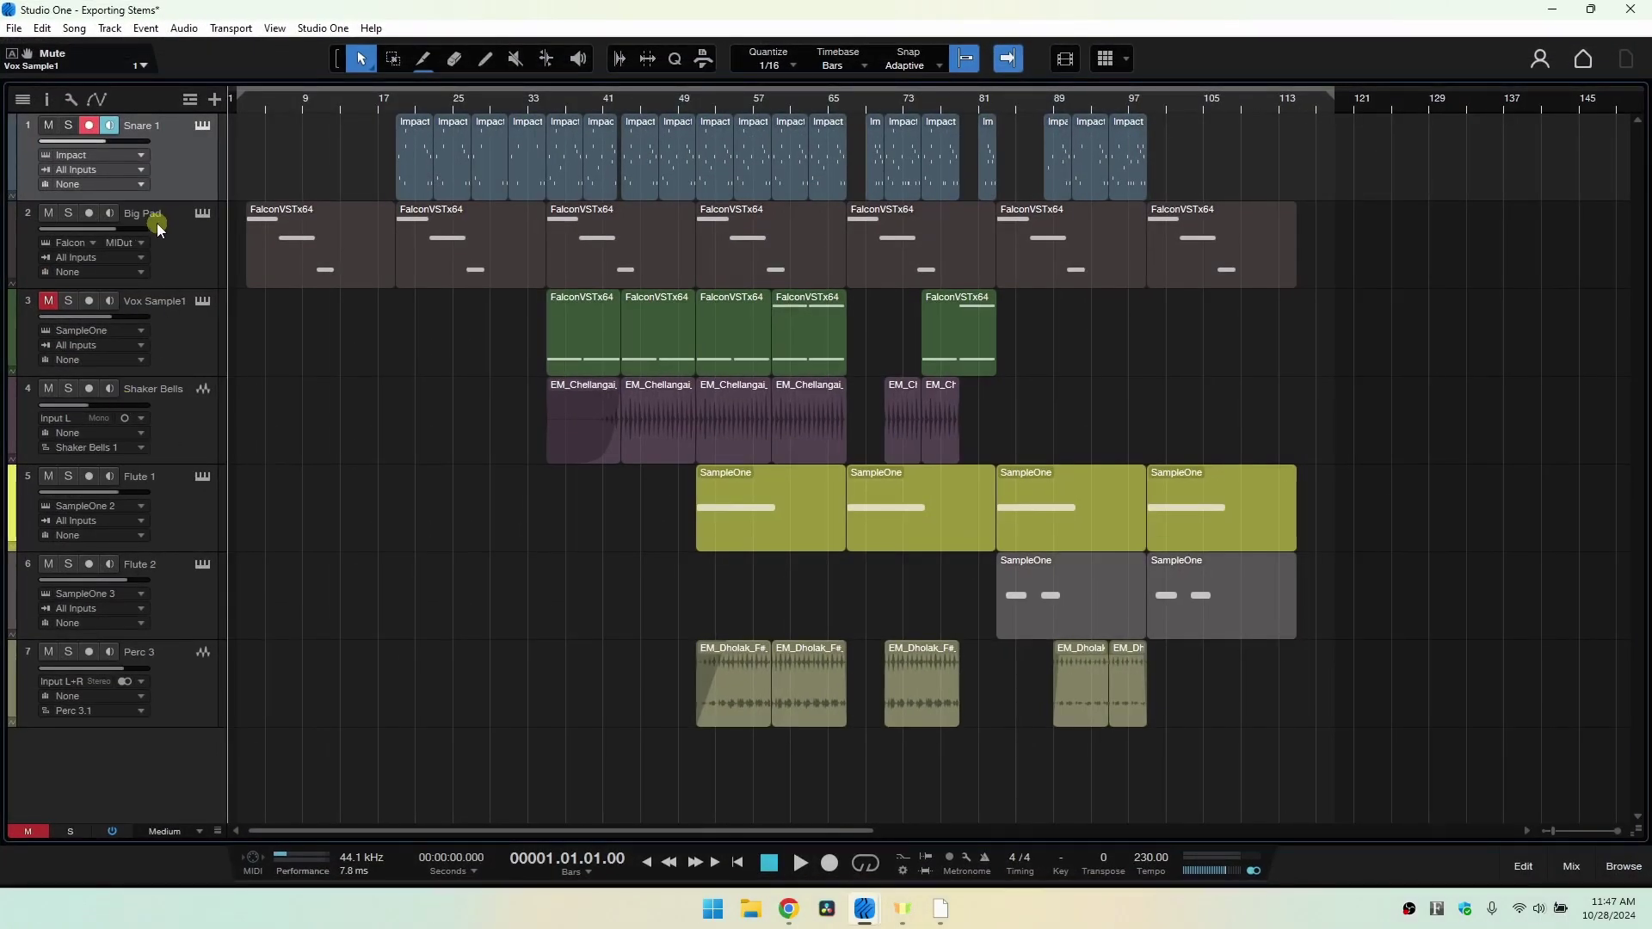
click(73, 29)
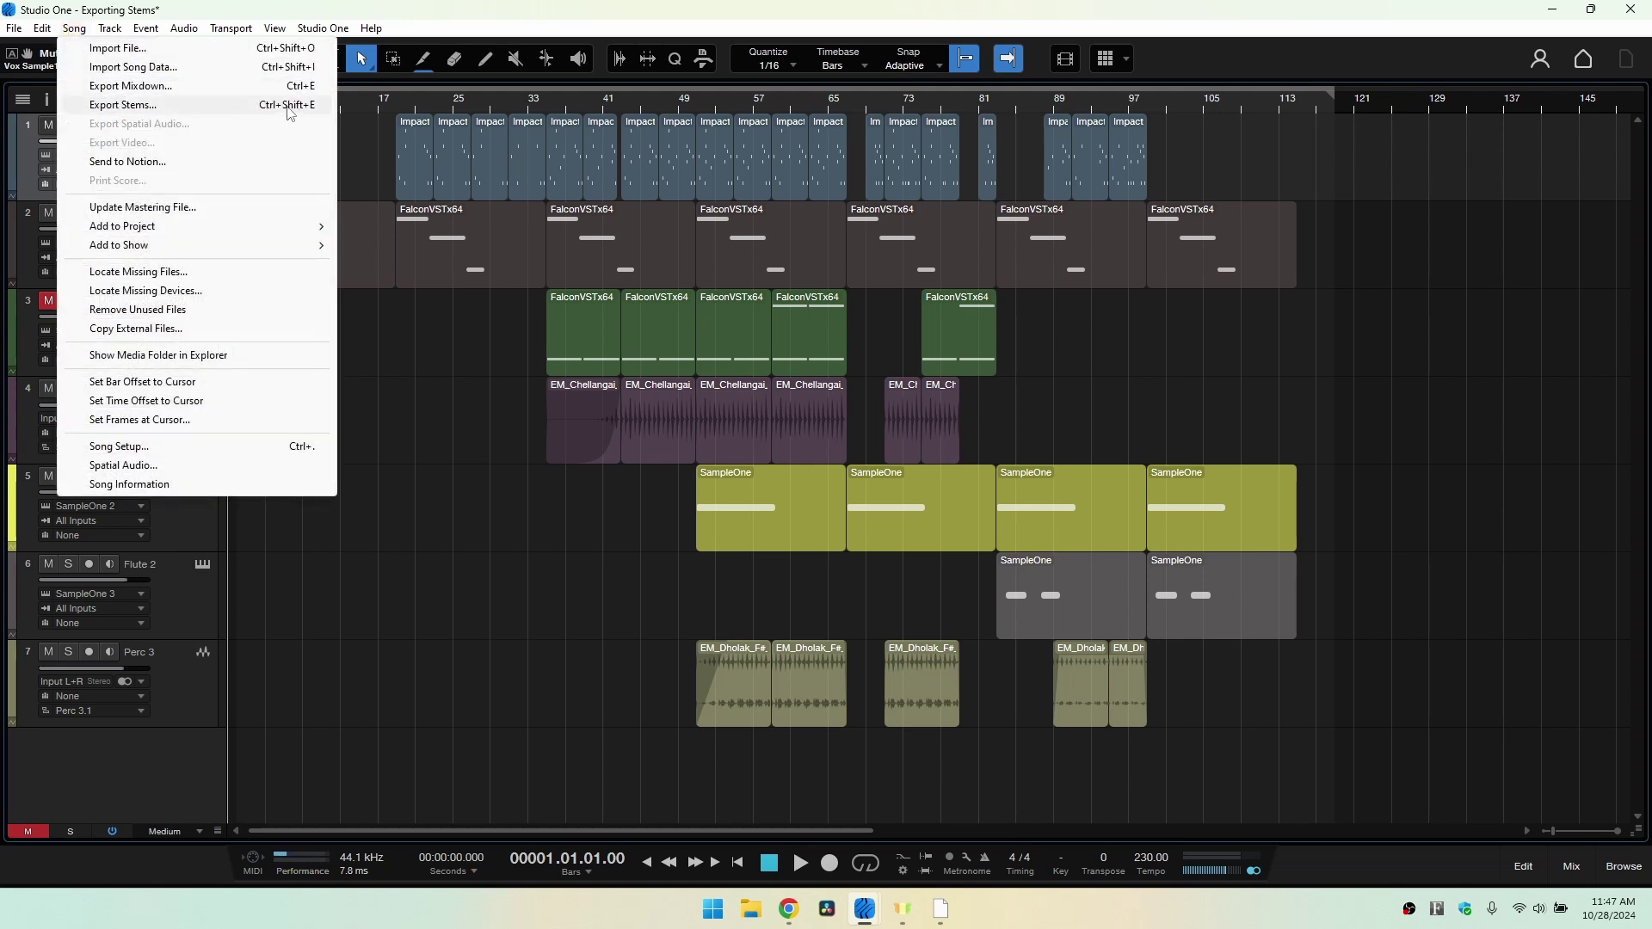
click(468, 600)
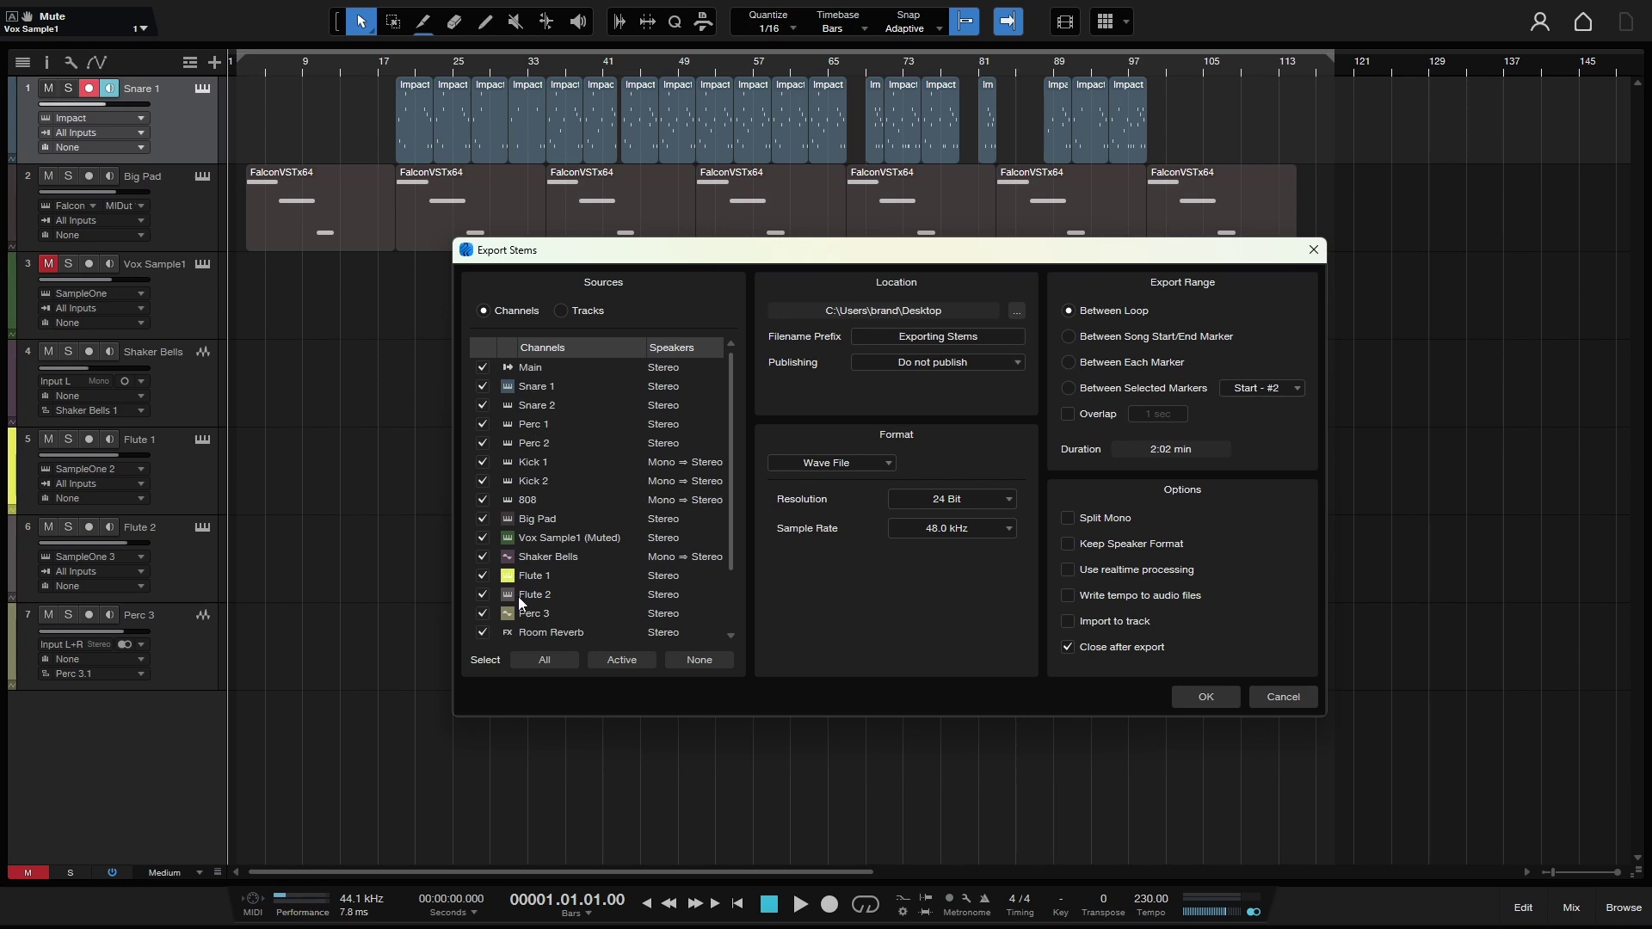
scroll(560, 499, down, 2)
scroll(561, 515, up, 1)
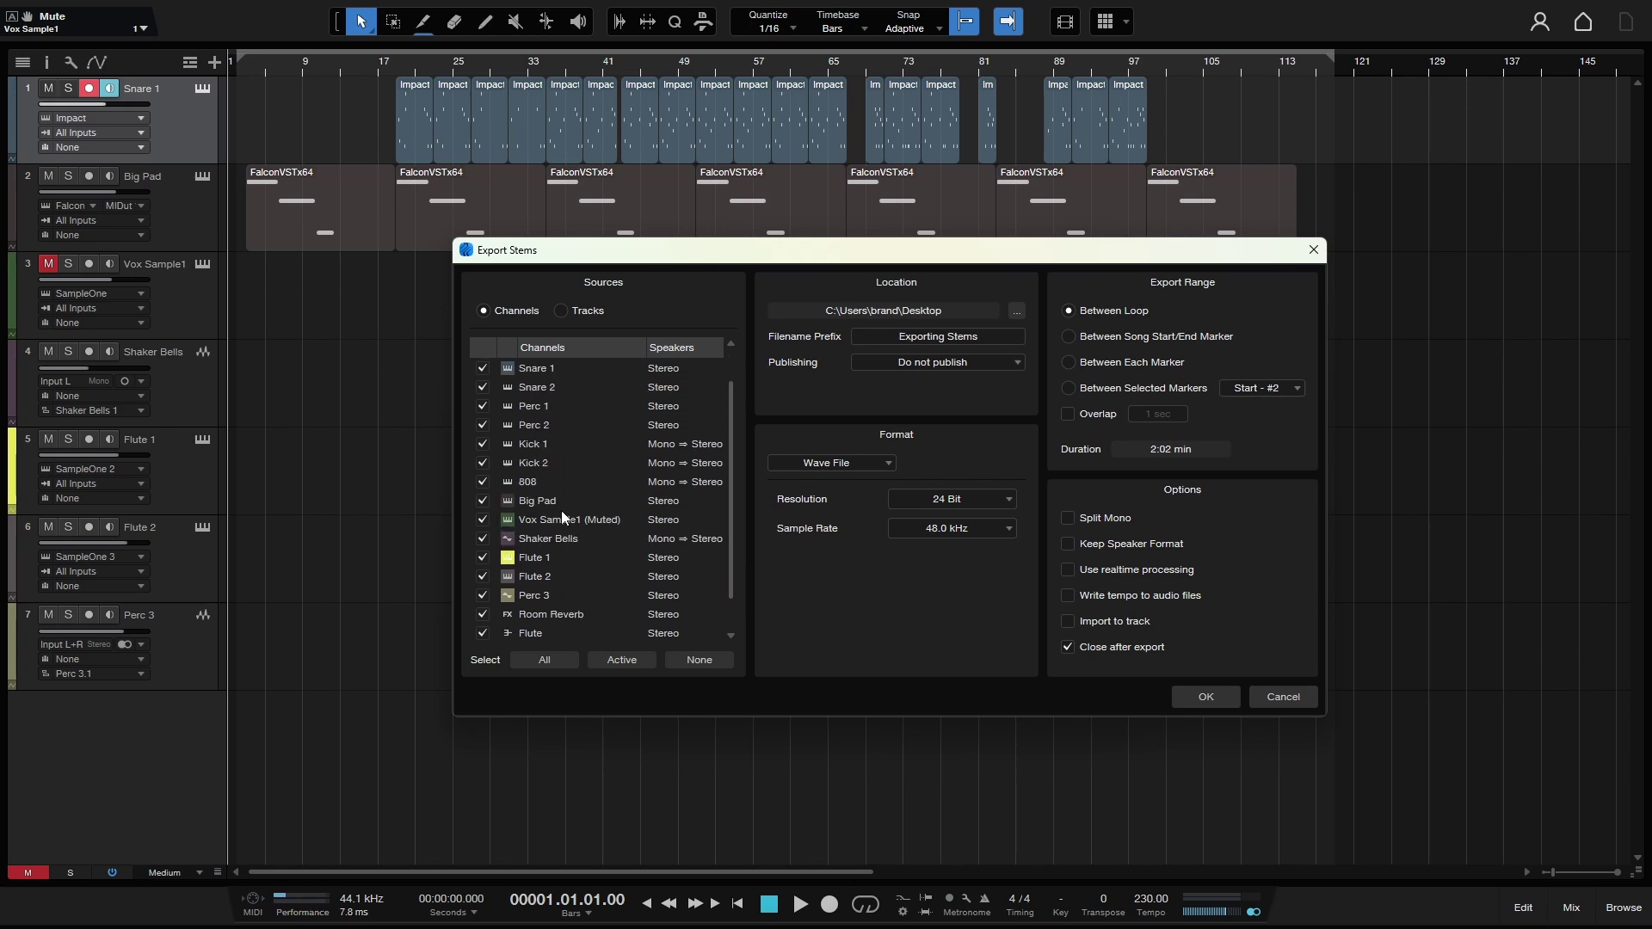
scroll(561, 516, up, 1)
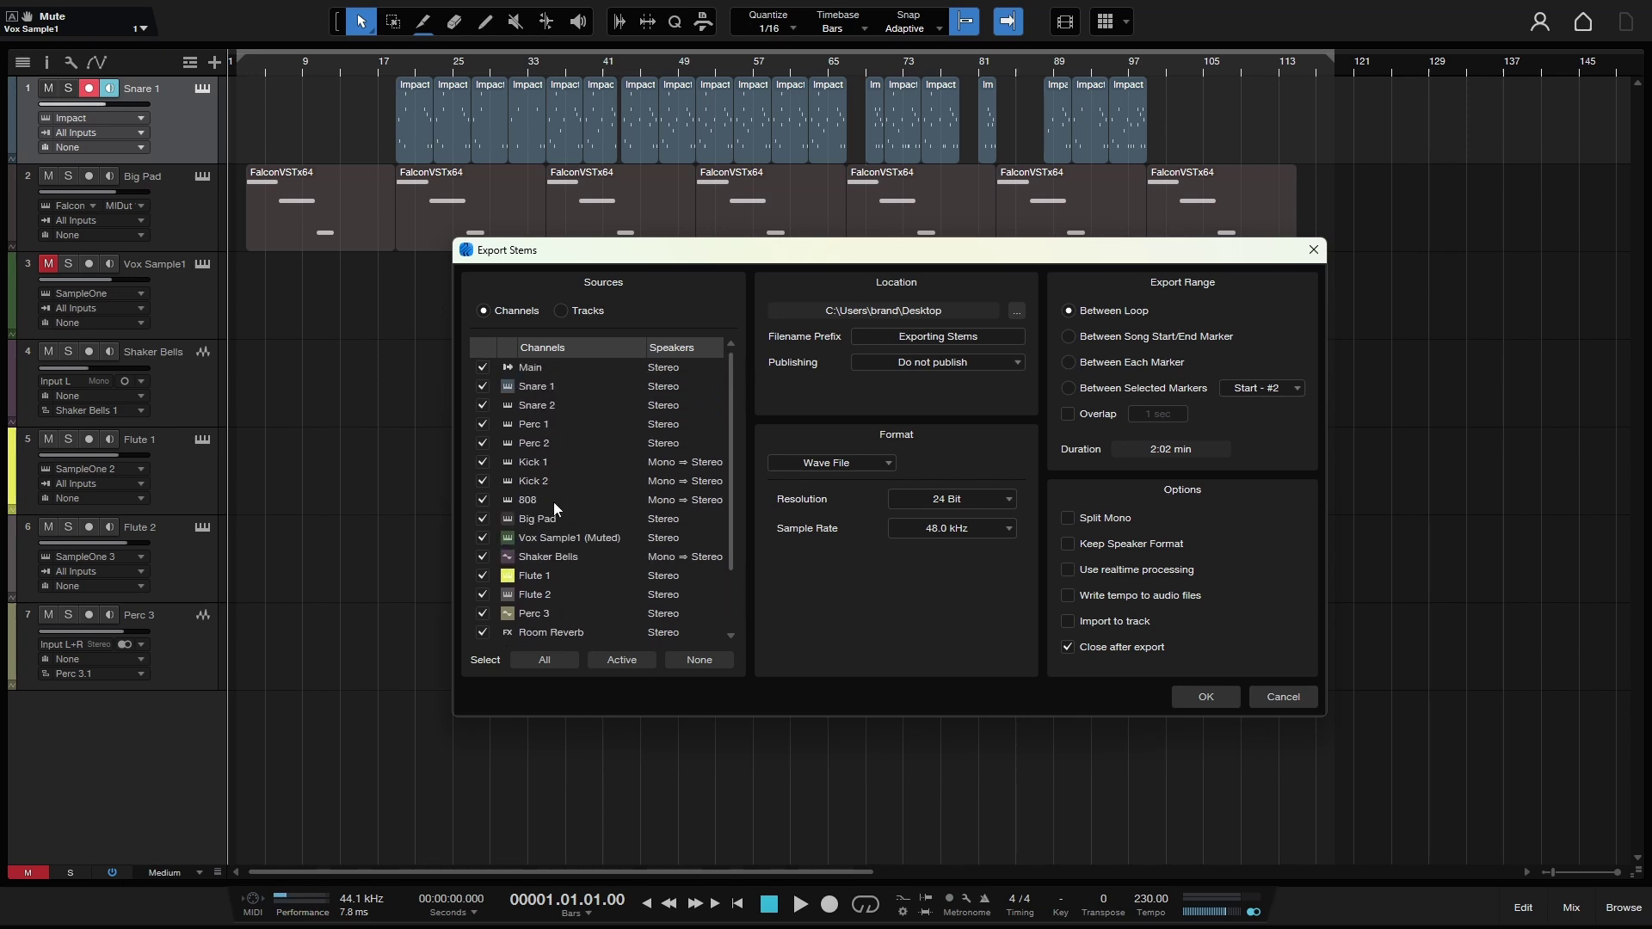
View the Tracks source list and the export folder chooser, keep the current location, and return the sources to Channels.
click(559, 313)
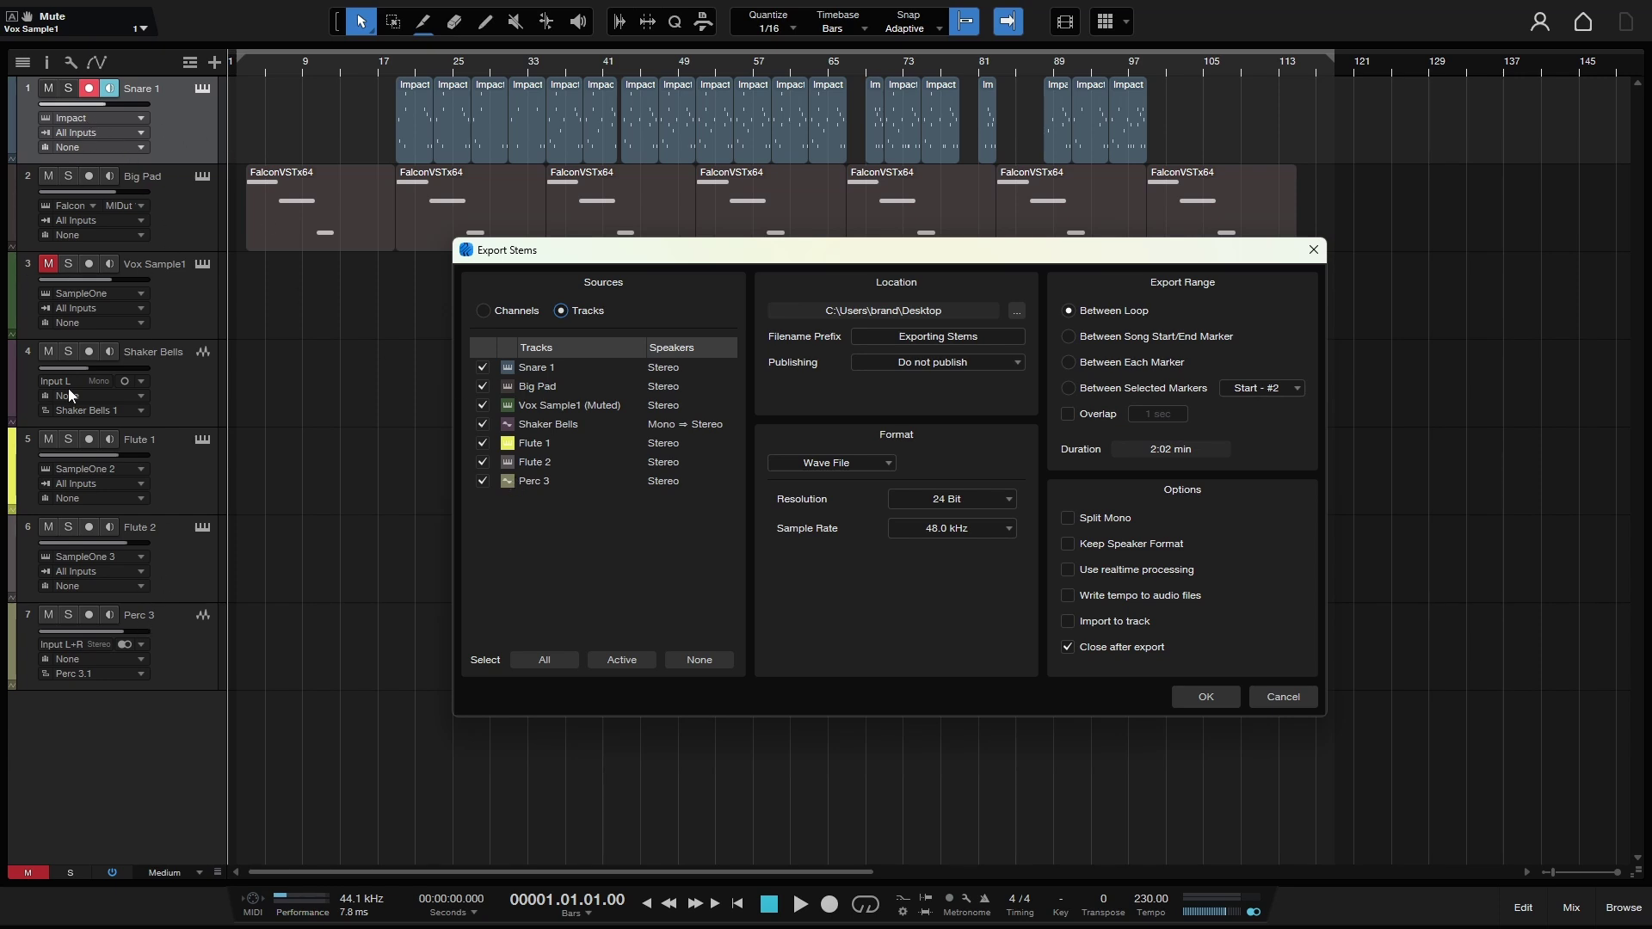
click(1017, 311)
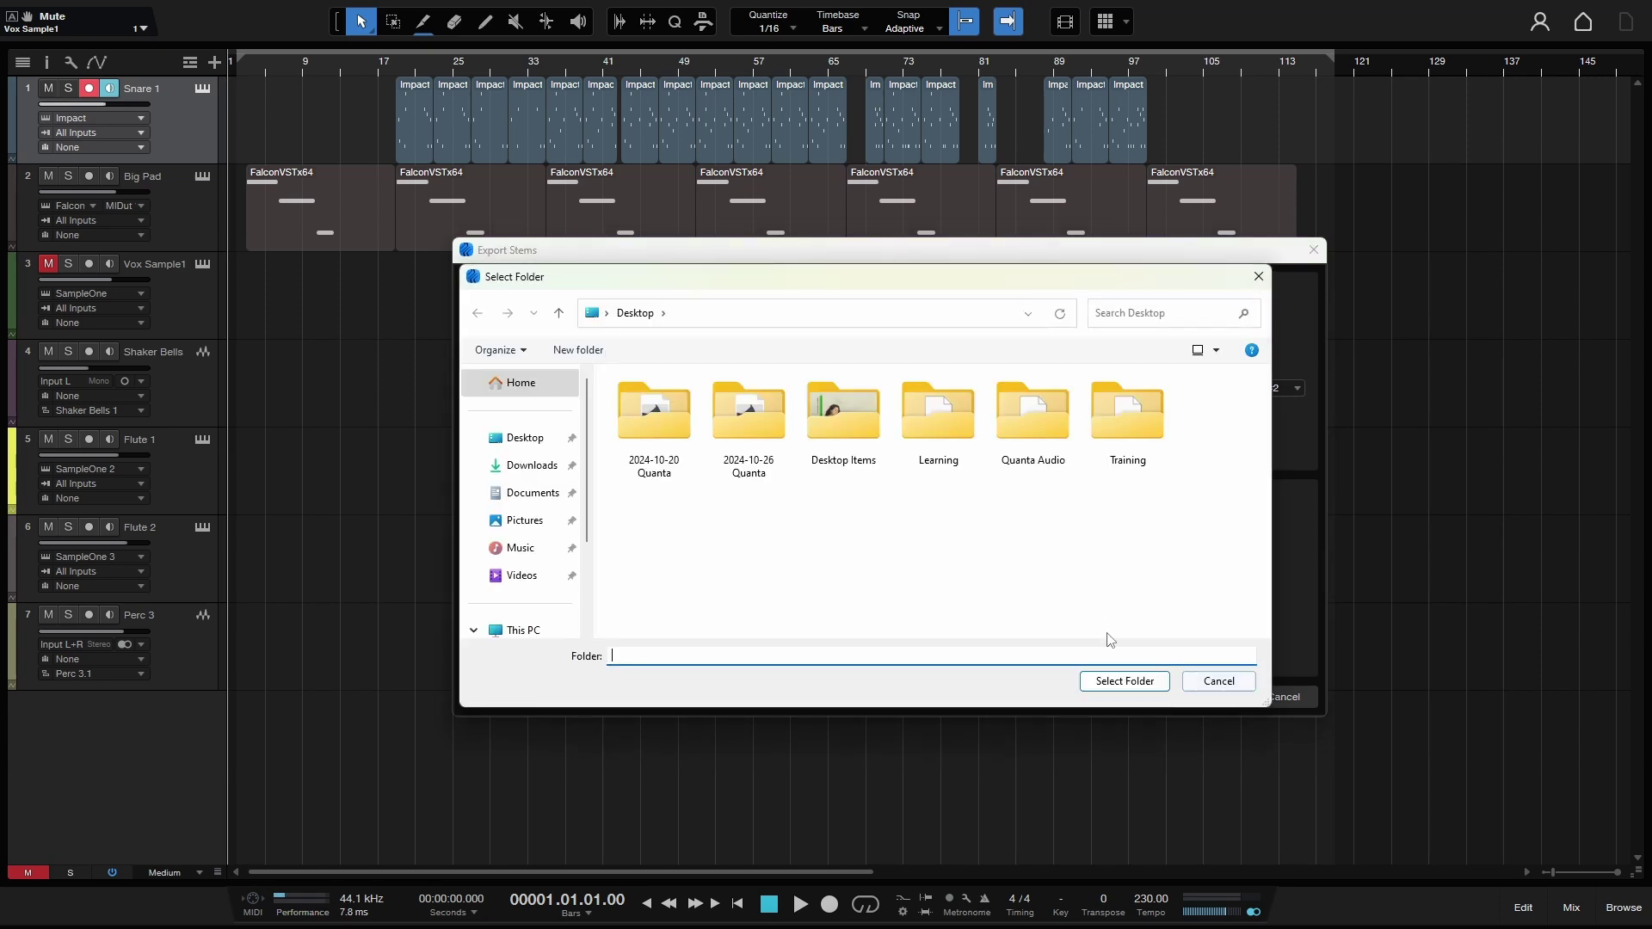
click(1210, 684)
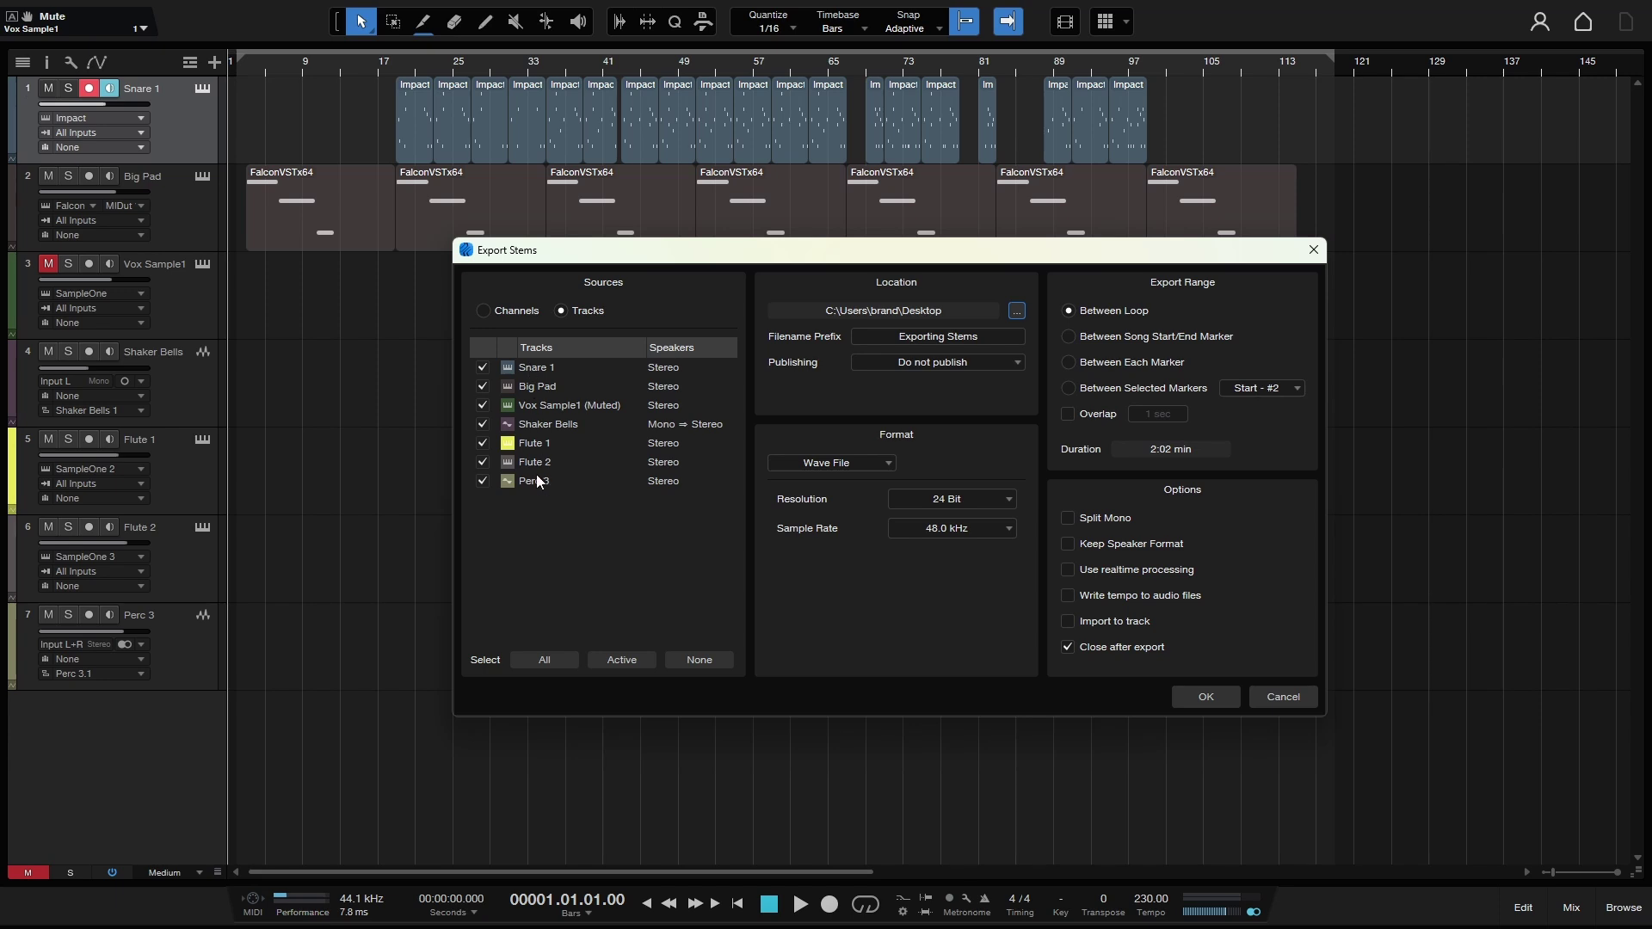
click(485, 311)
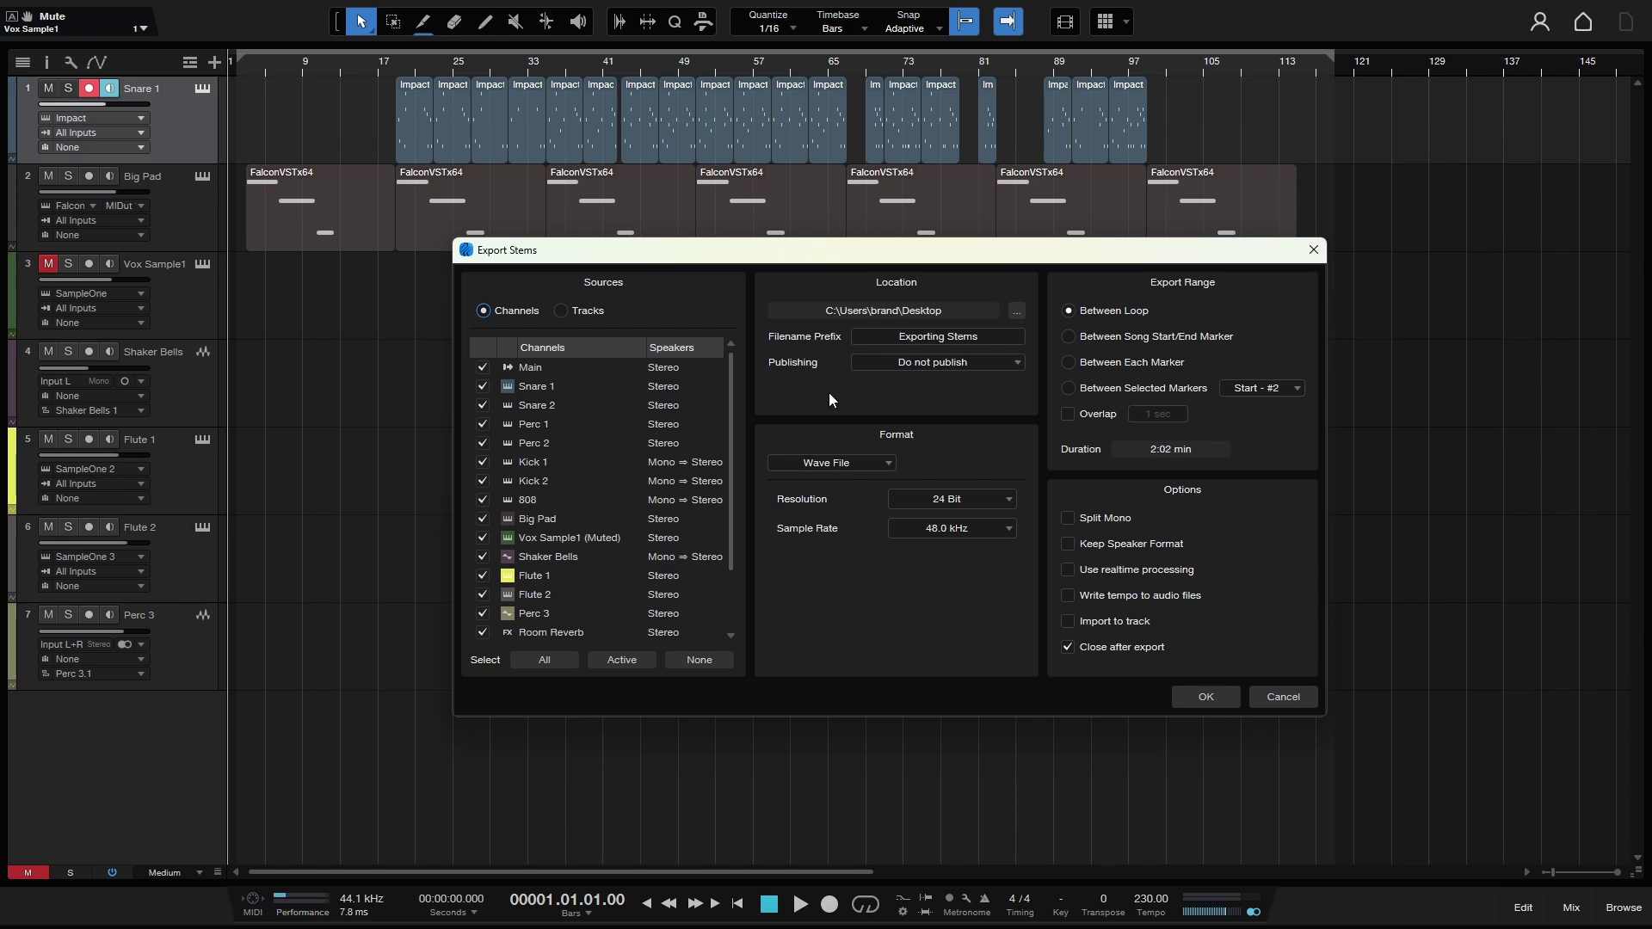
Review the file formats, keep Wave File, start exporting the channel stems between the loop, and cancel the export.
click(882, 468)
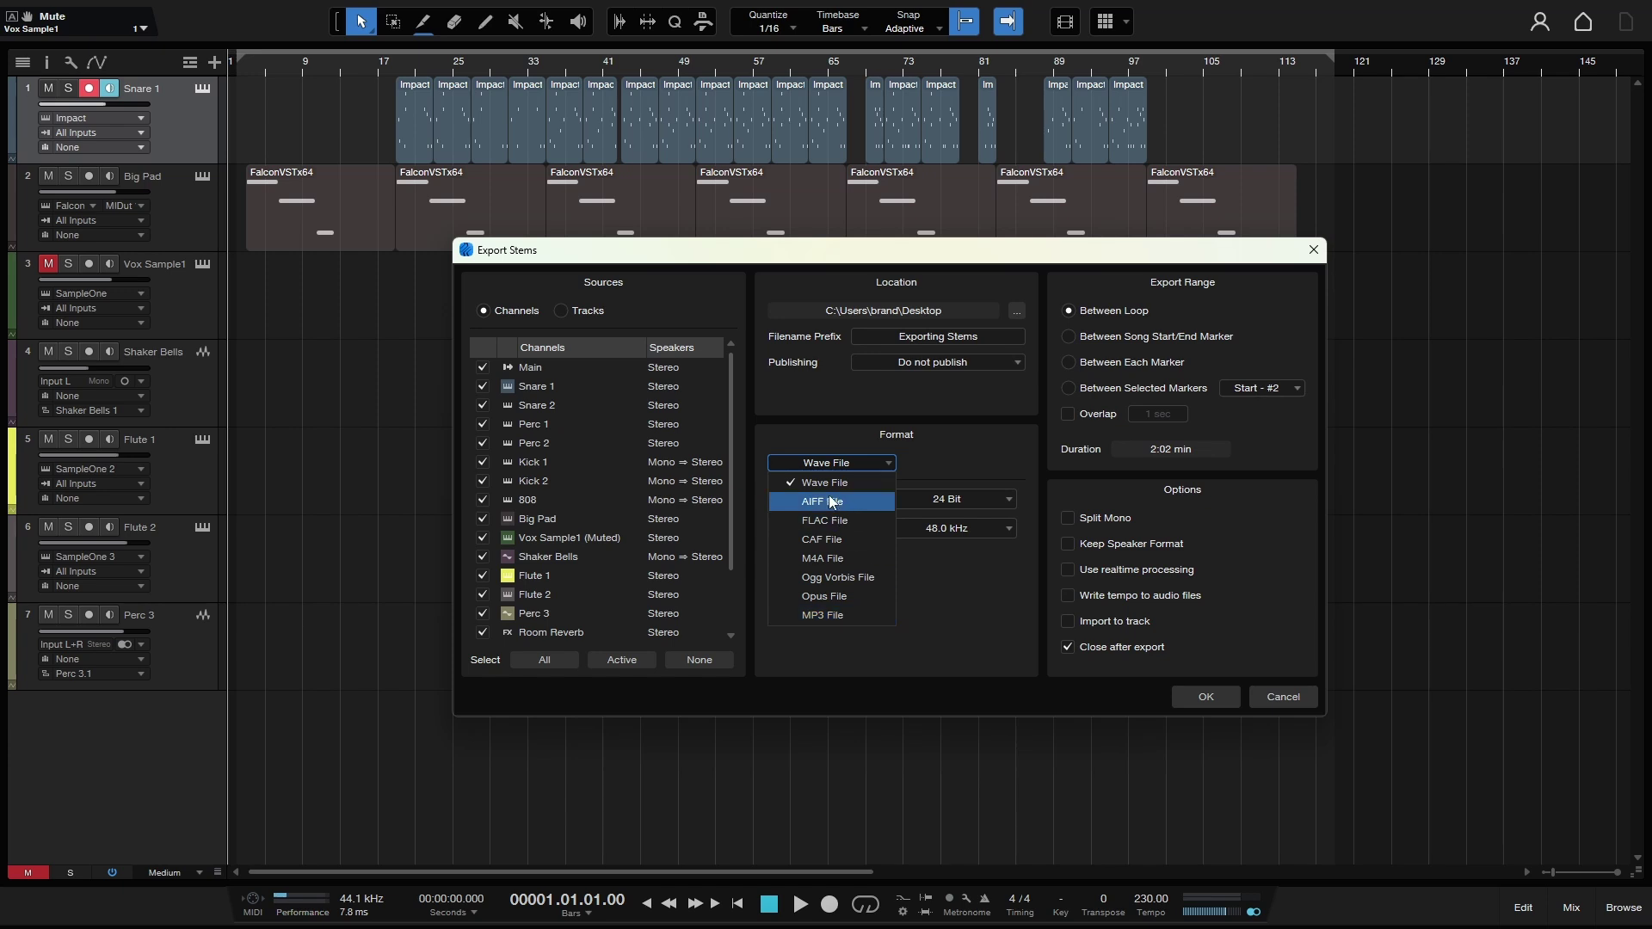
click(974, 455)
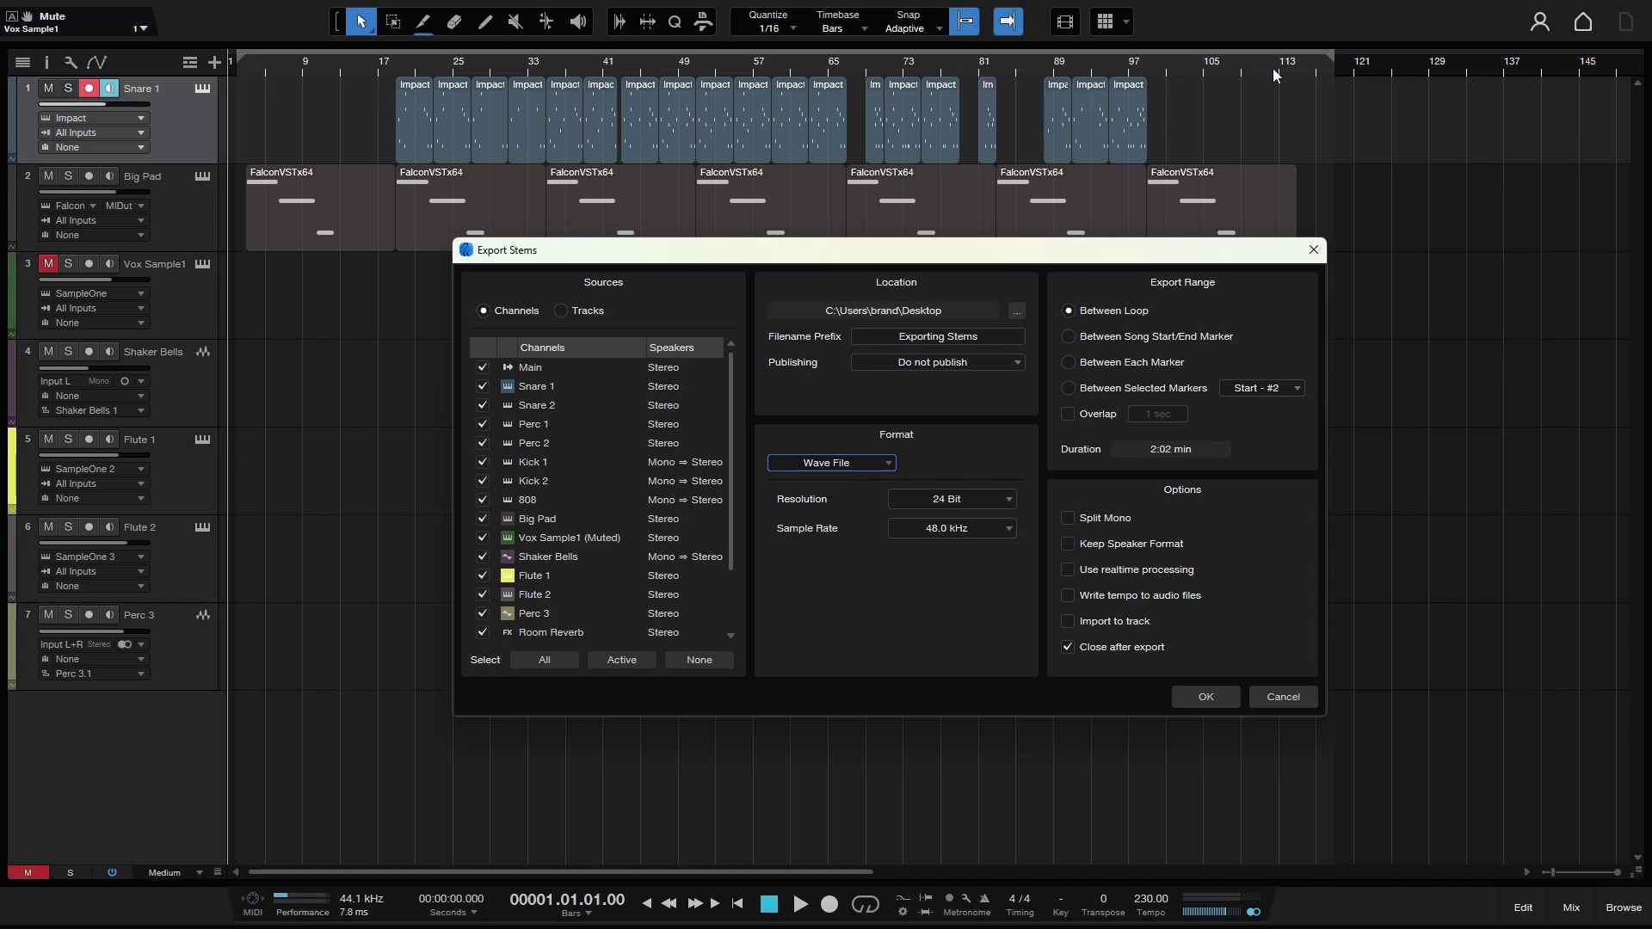
click(1207, 695)
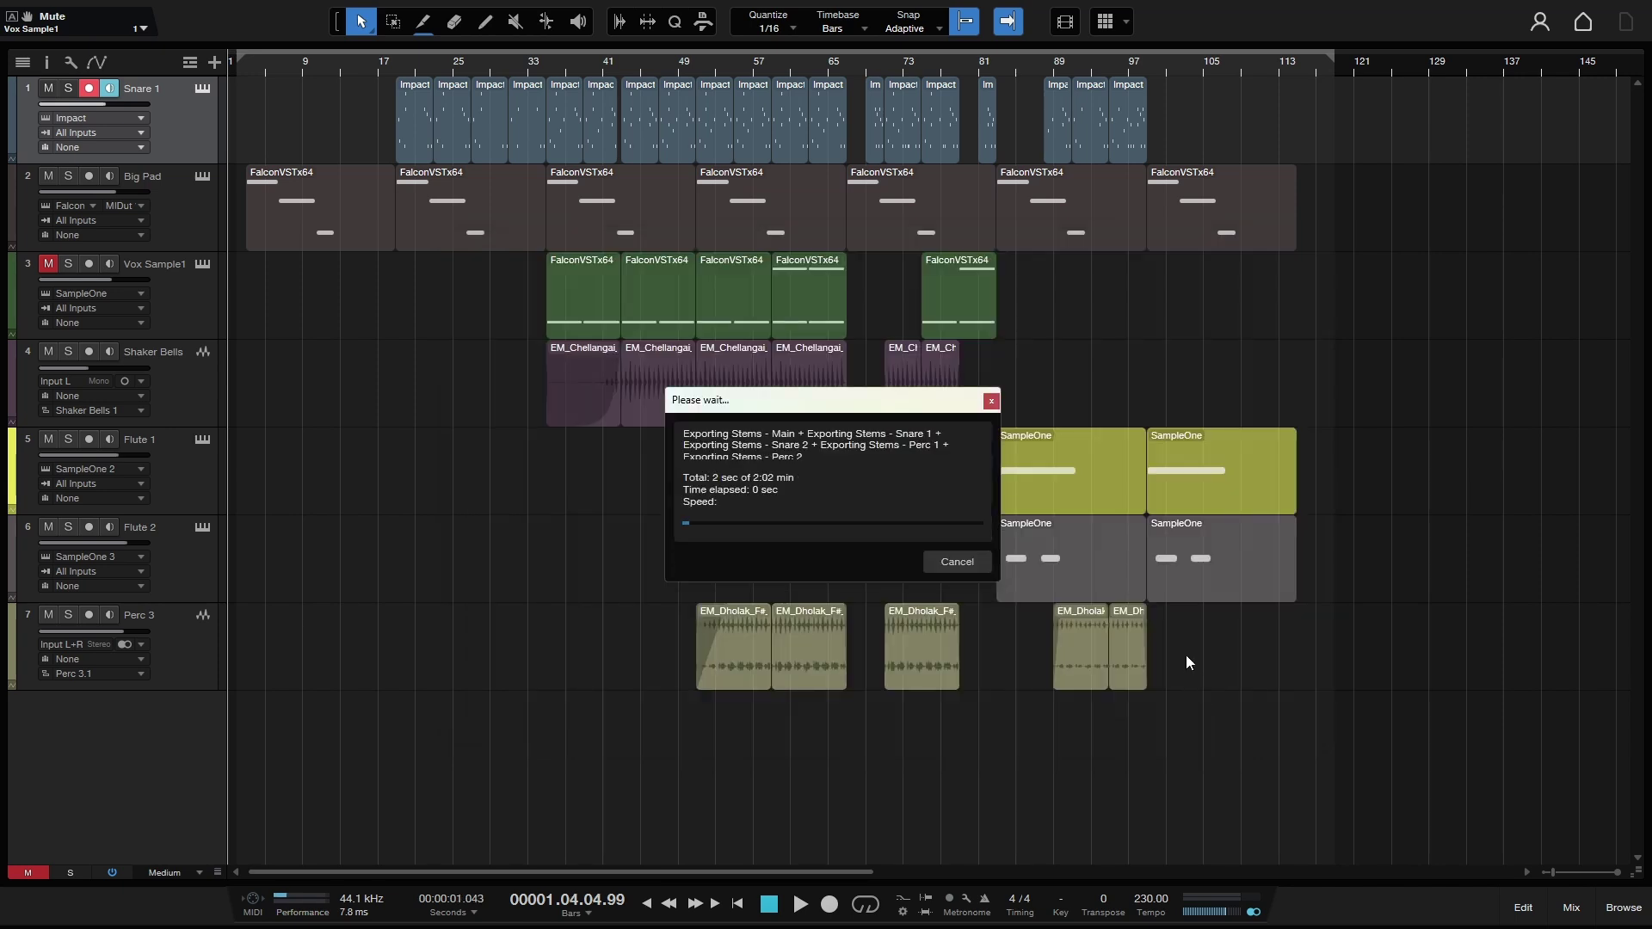
click(957, 563)
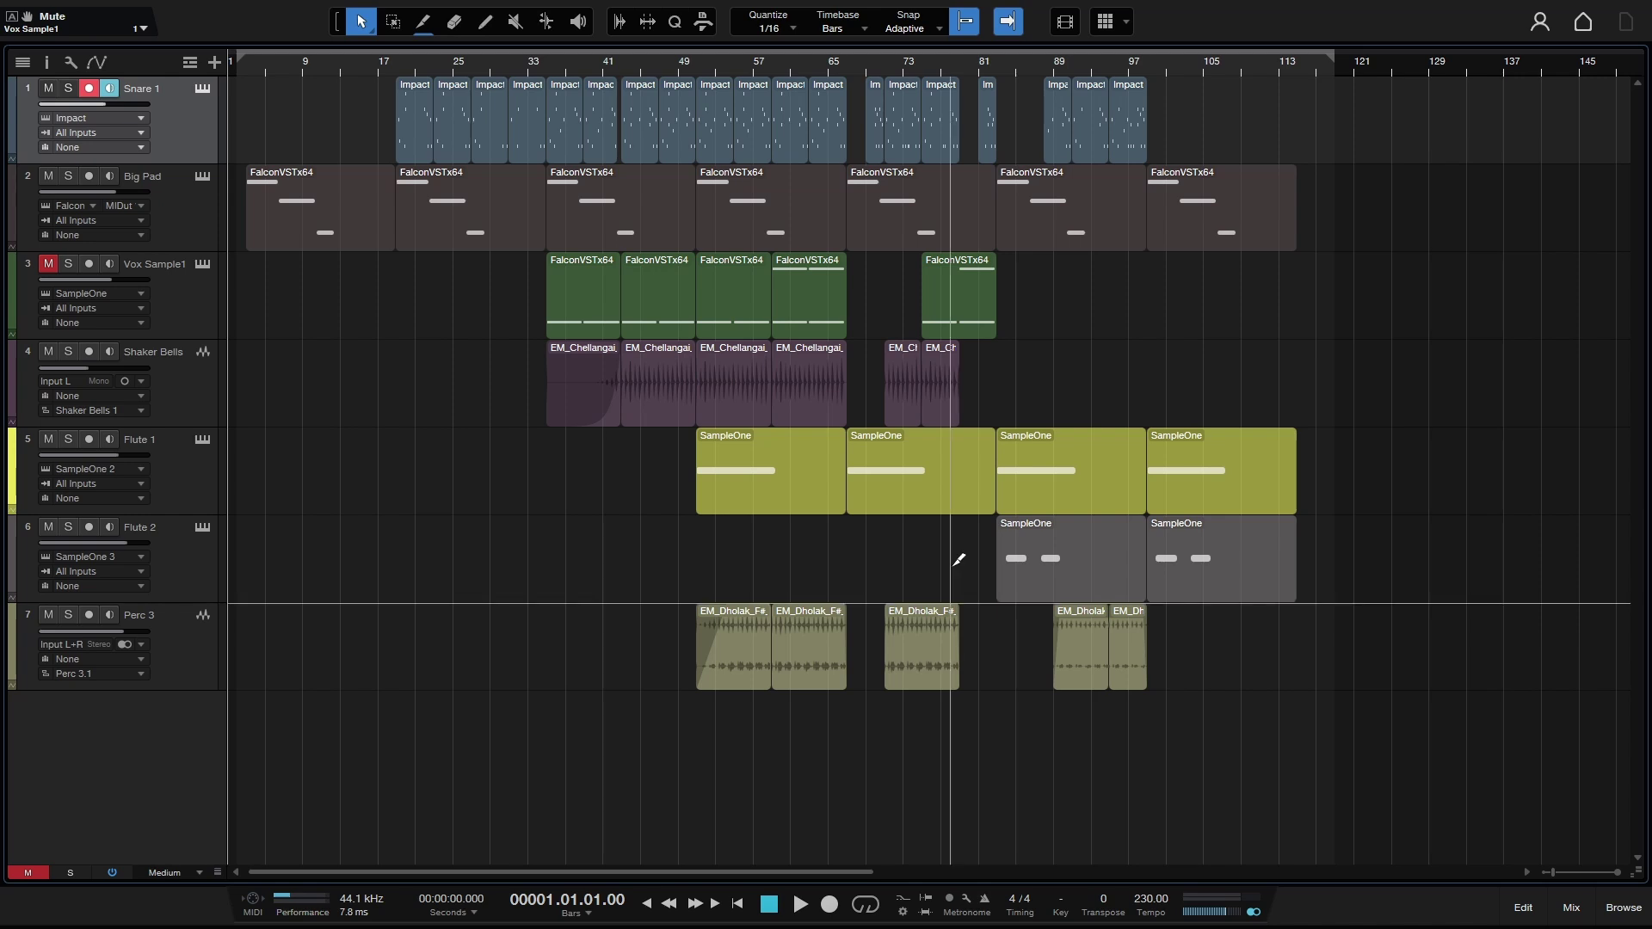
Reopen Export Stems, compare the Channels and Tracks source lists, and close the dialog without exporting.
key(ctrl+shift+e)
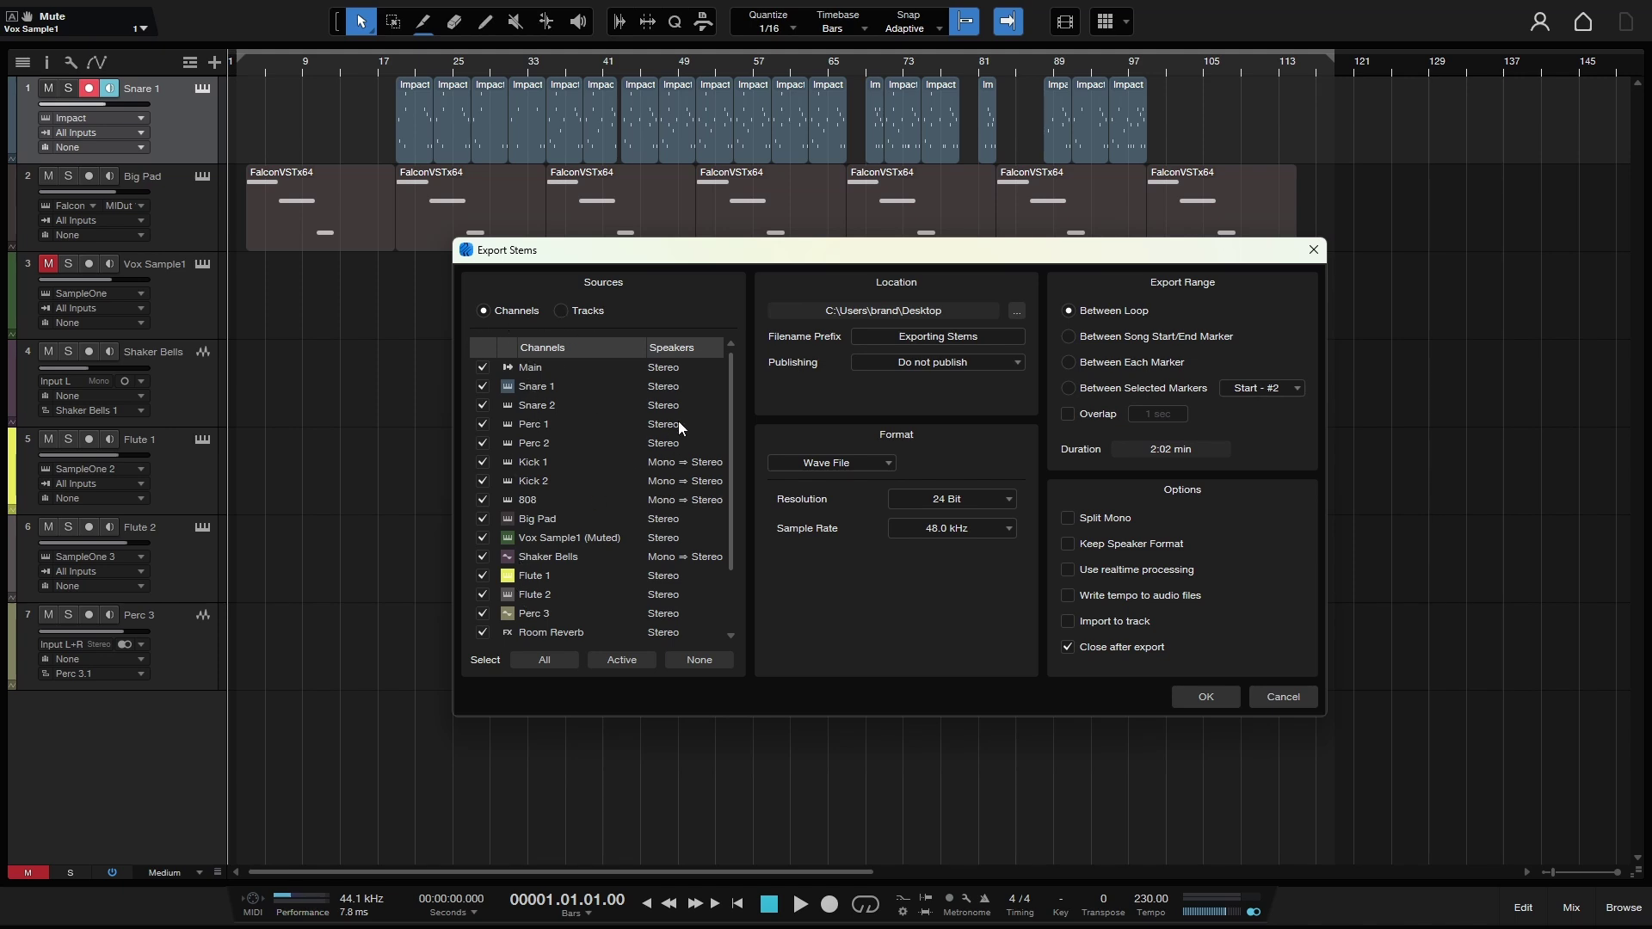
mouse_move(731, 393)
mouse_down()
mouse_move(732, 444)
mouse_move(663, 316)
mouse_up()
click(561, 311)
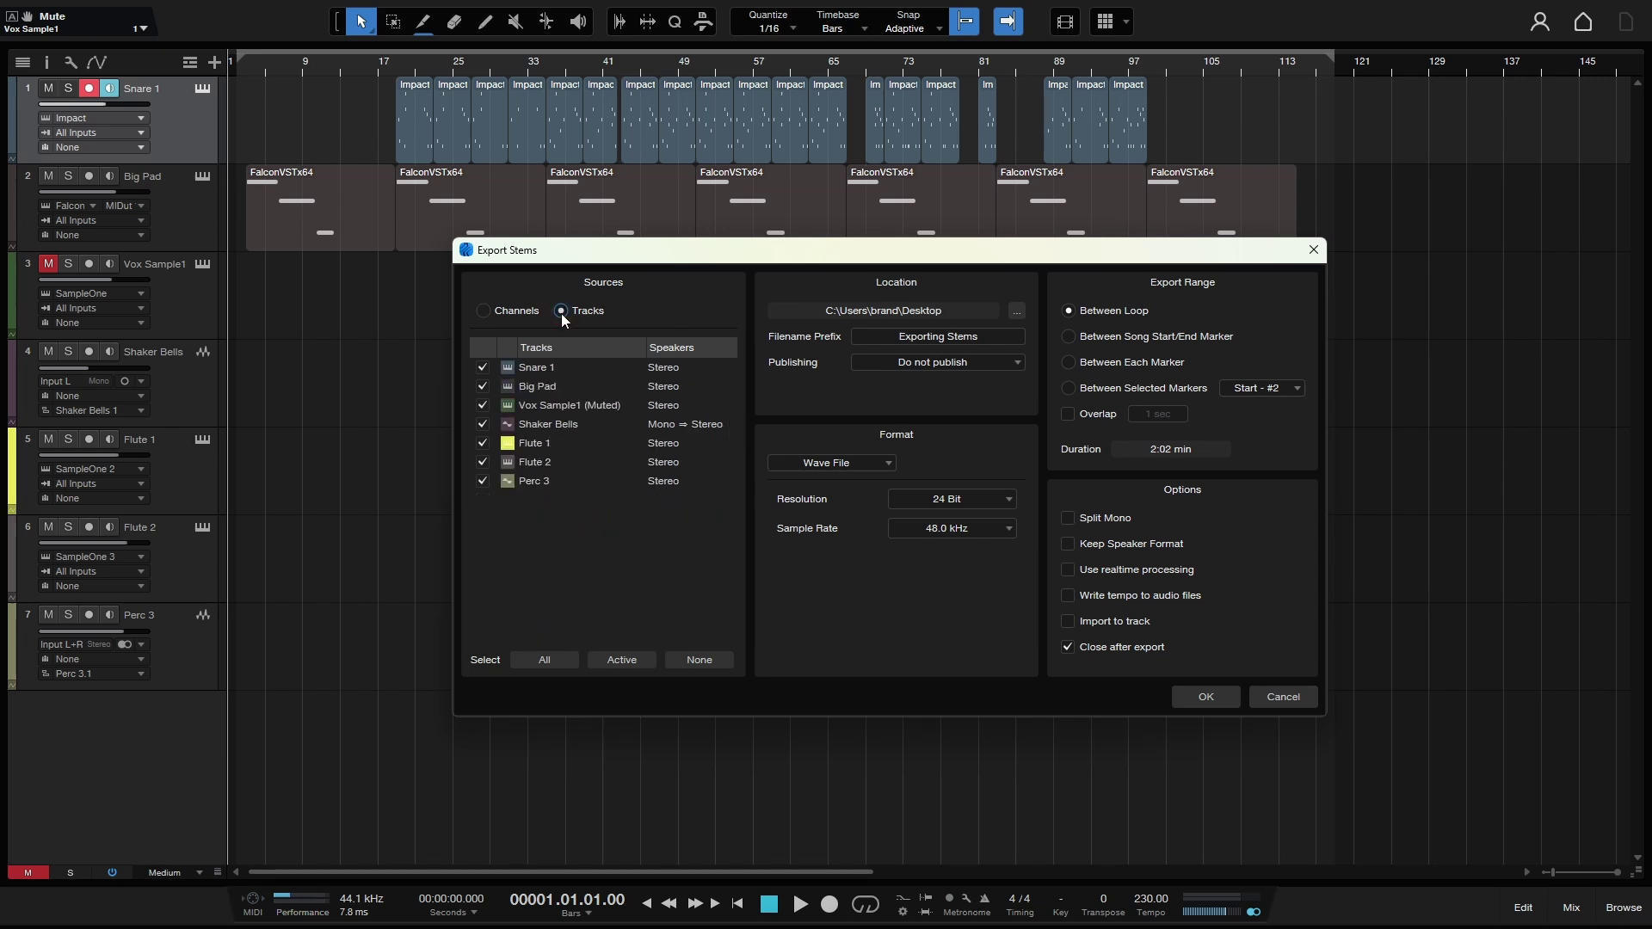
click(484, 310)
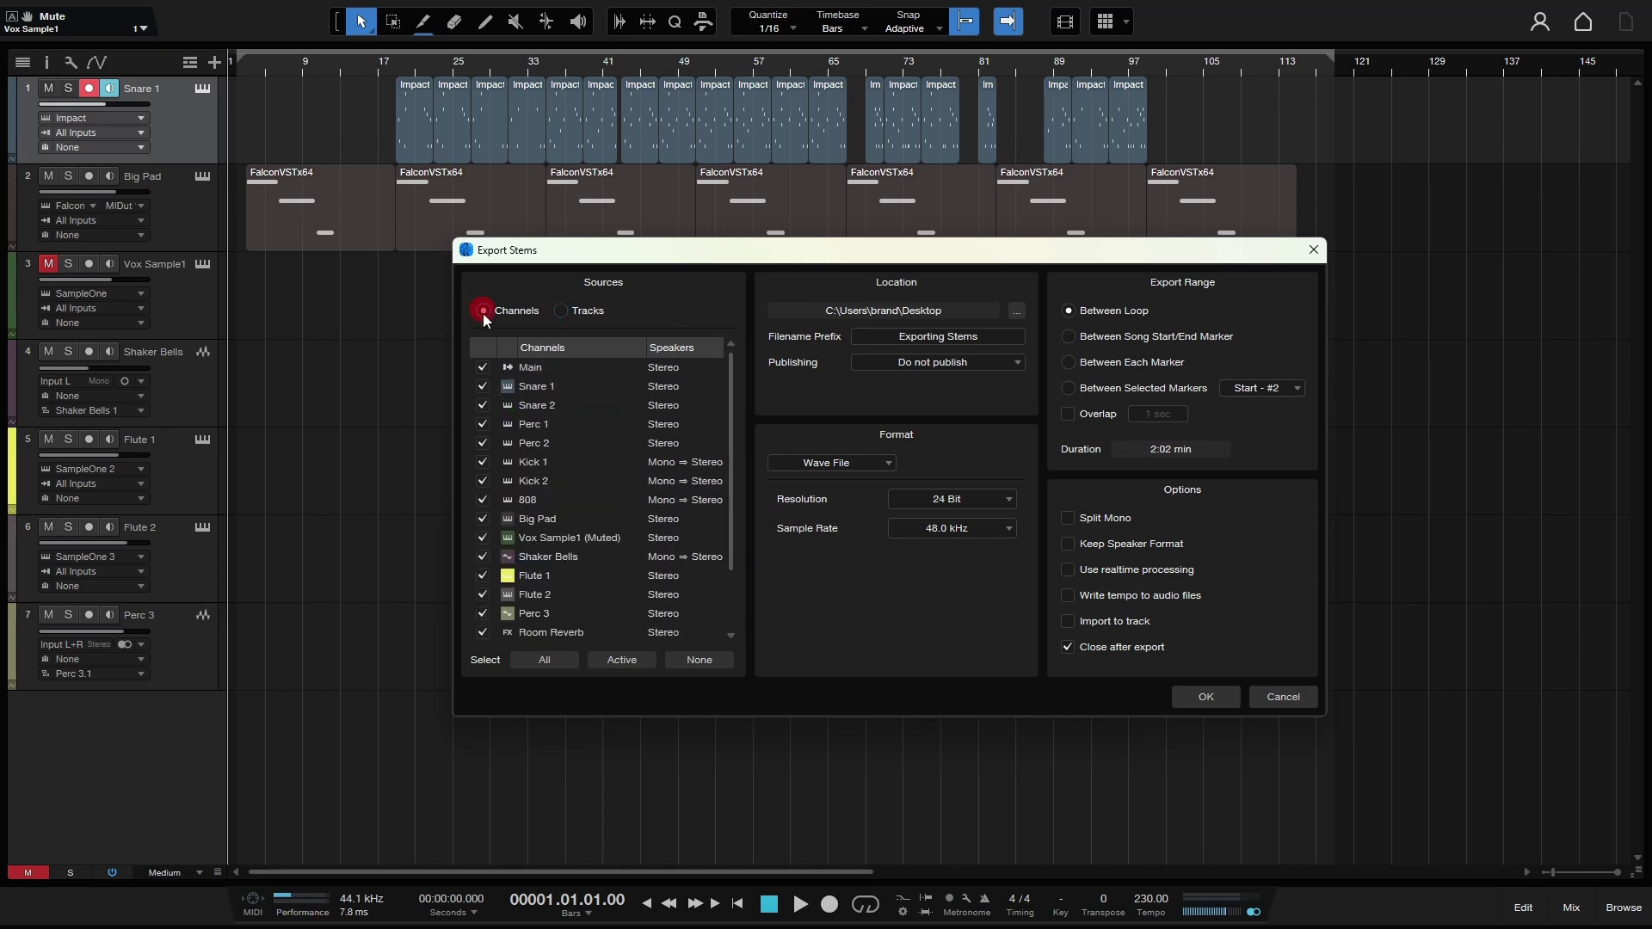
click(1281, 697)
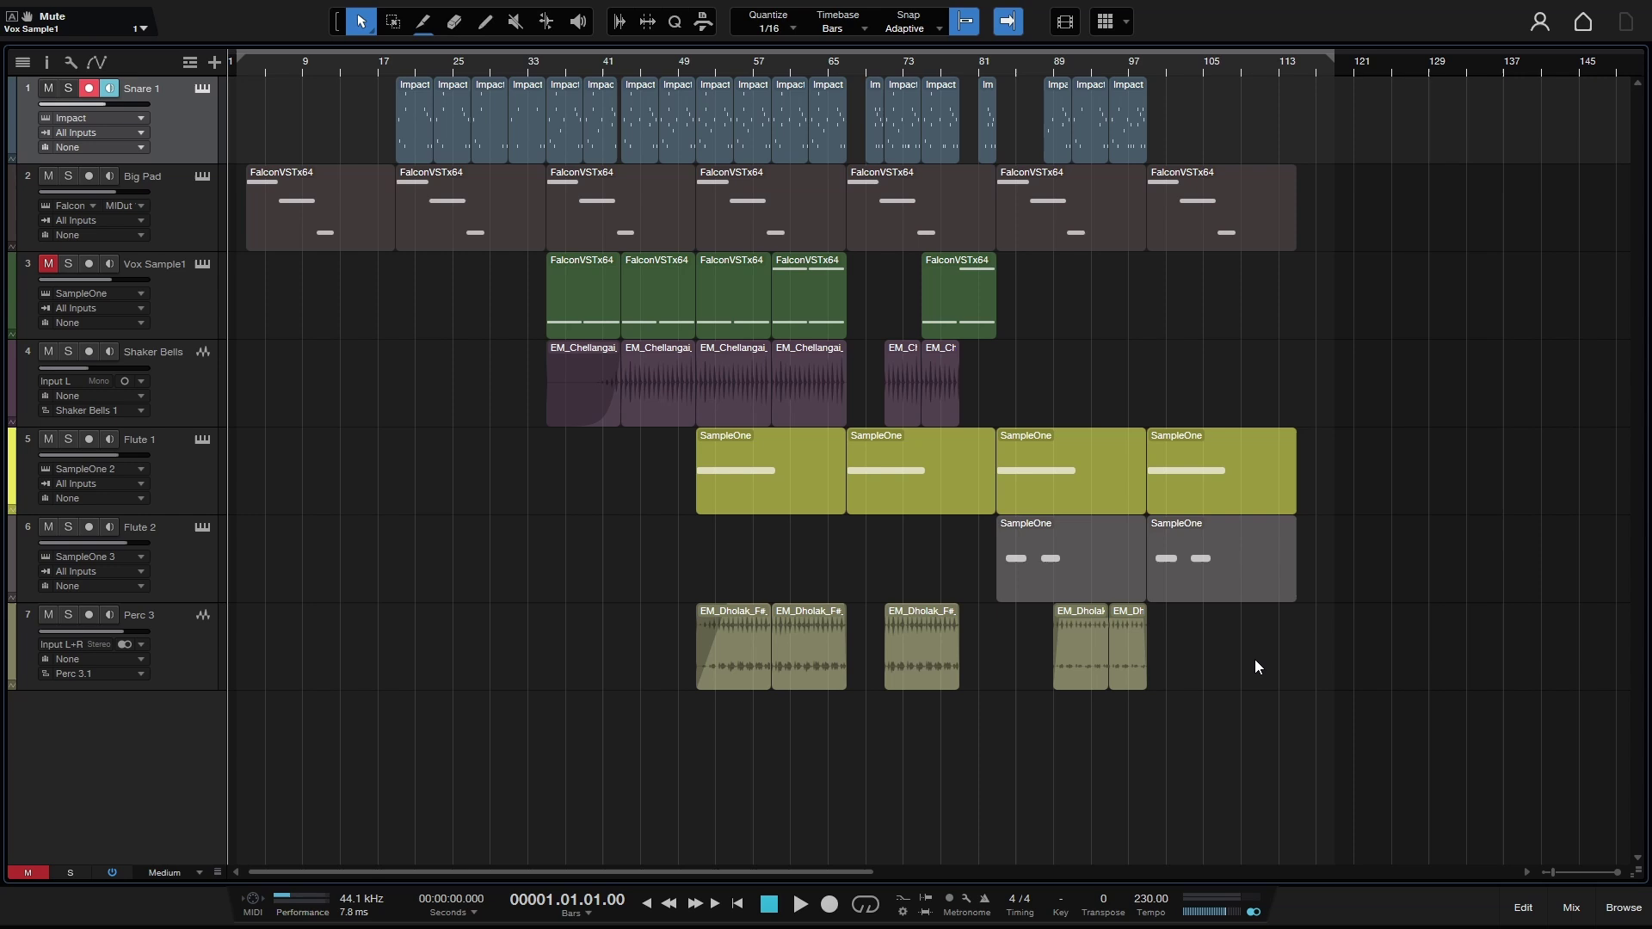
Show the mixer and inspect the Impact instrument feeding the Snare 1 track, closing its editor when done.
click(1569, 908)
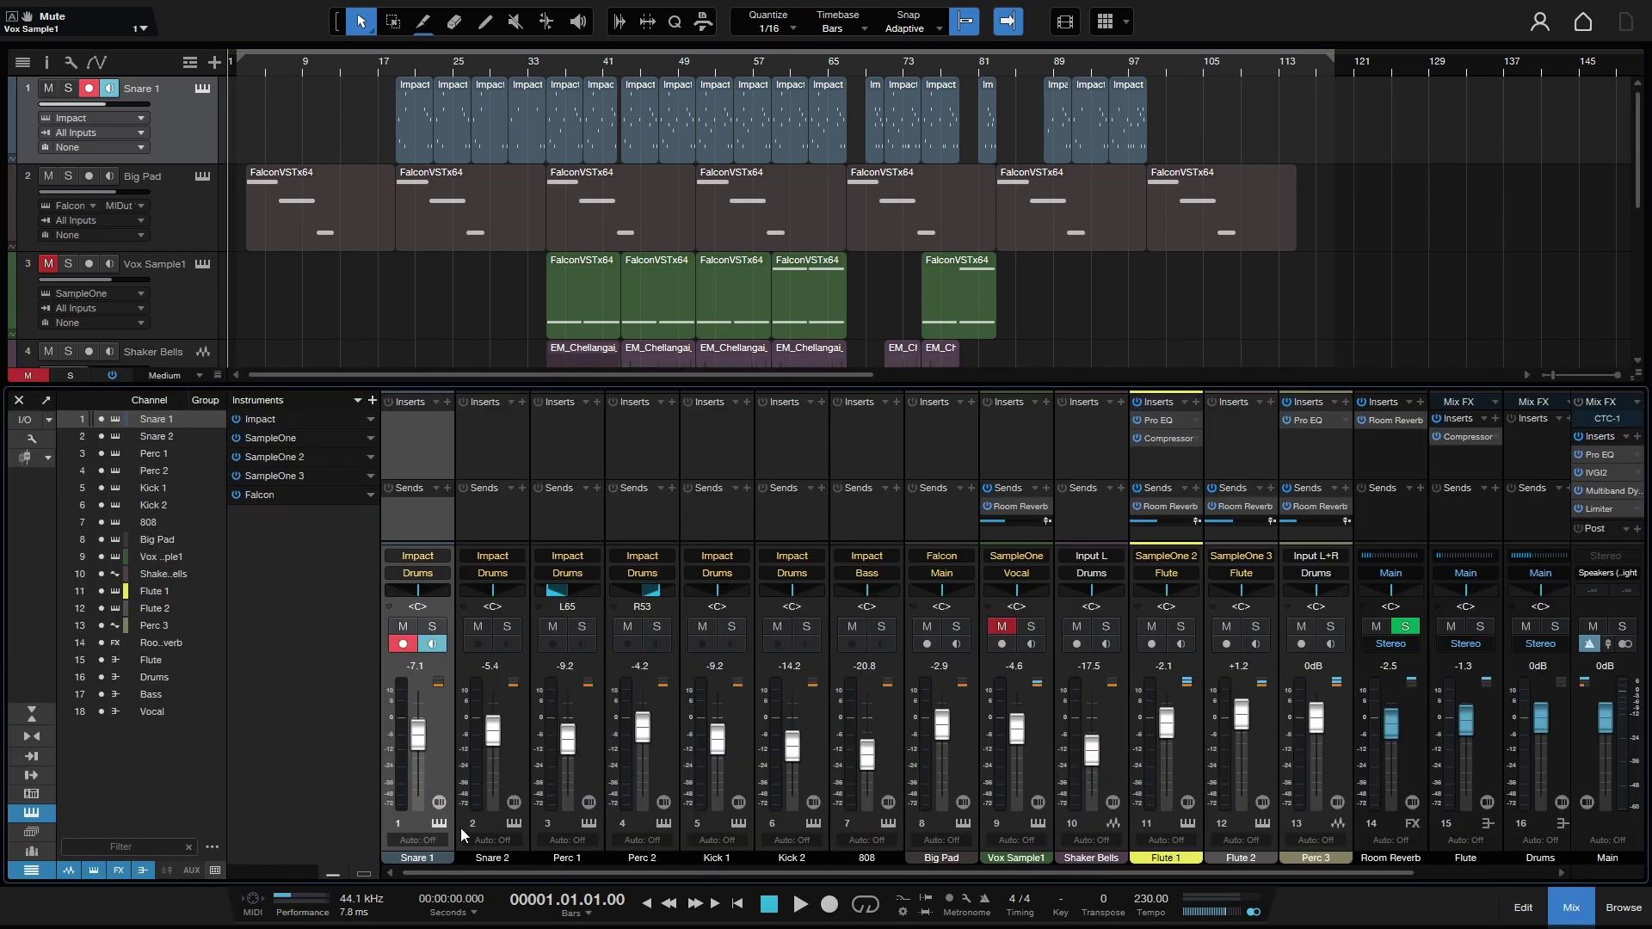
click(889, 823)
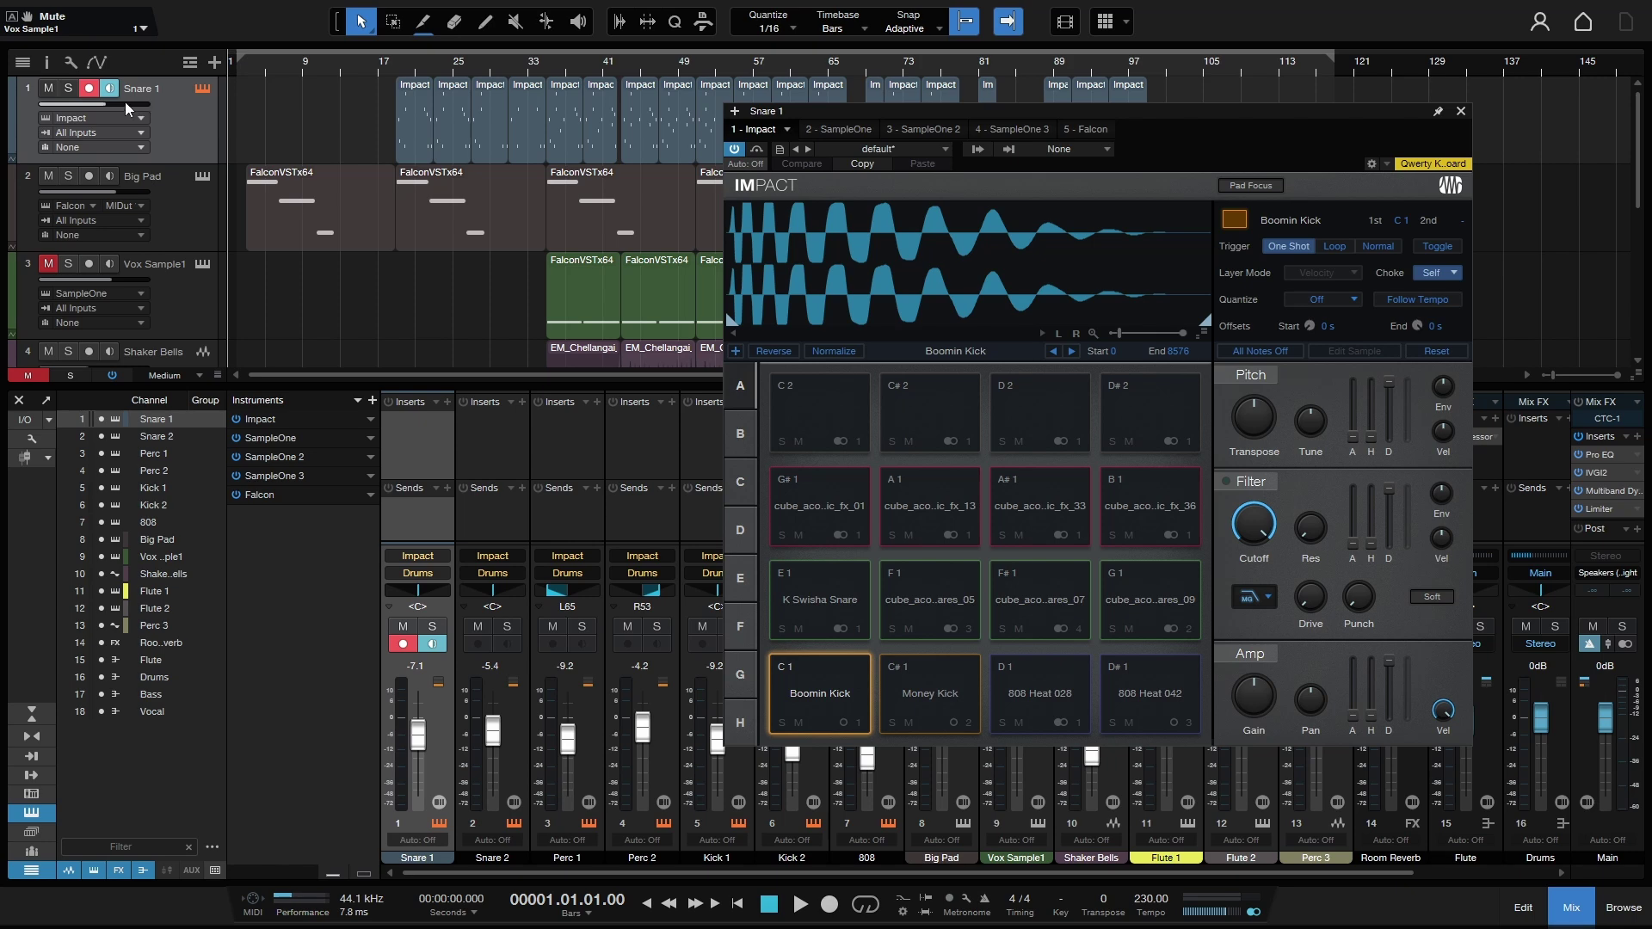
click(203, 90)
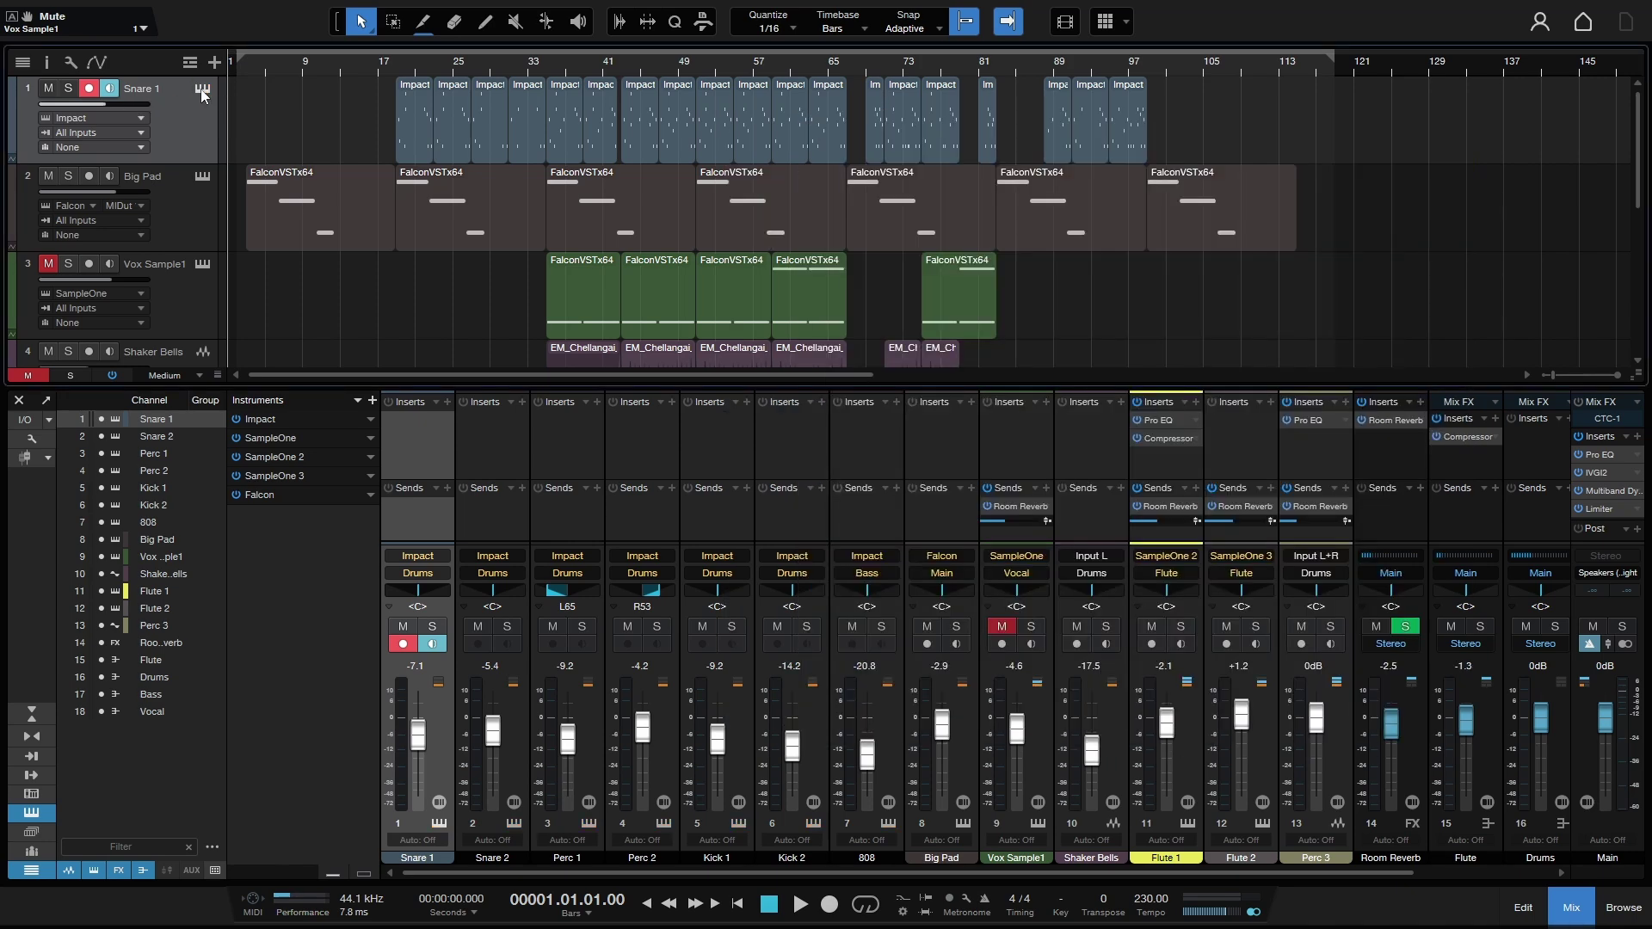
click(203, 89)
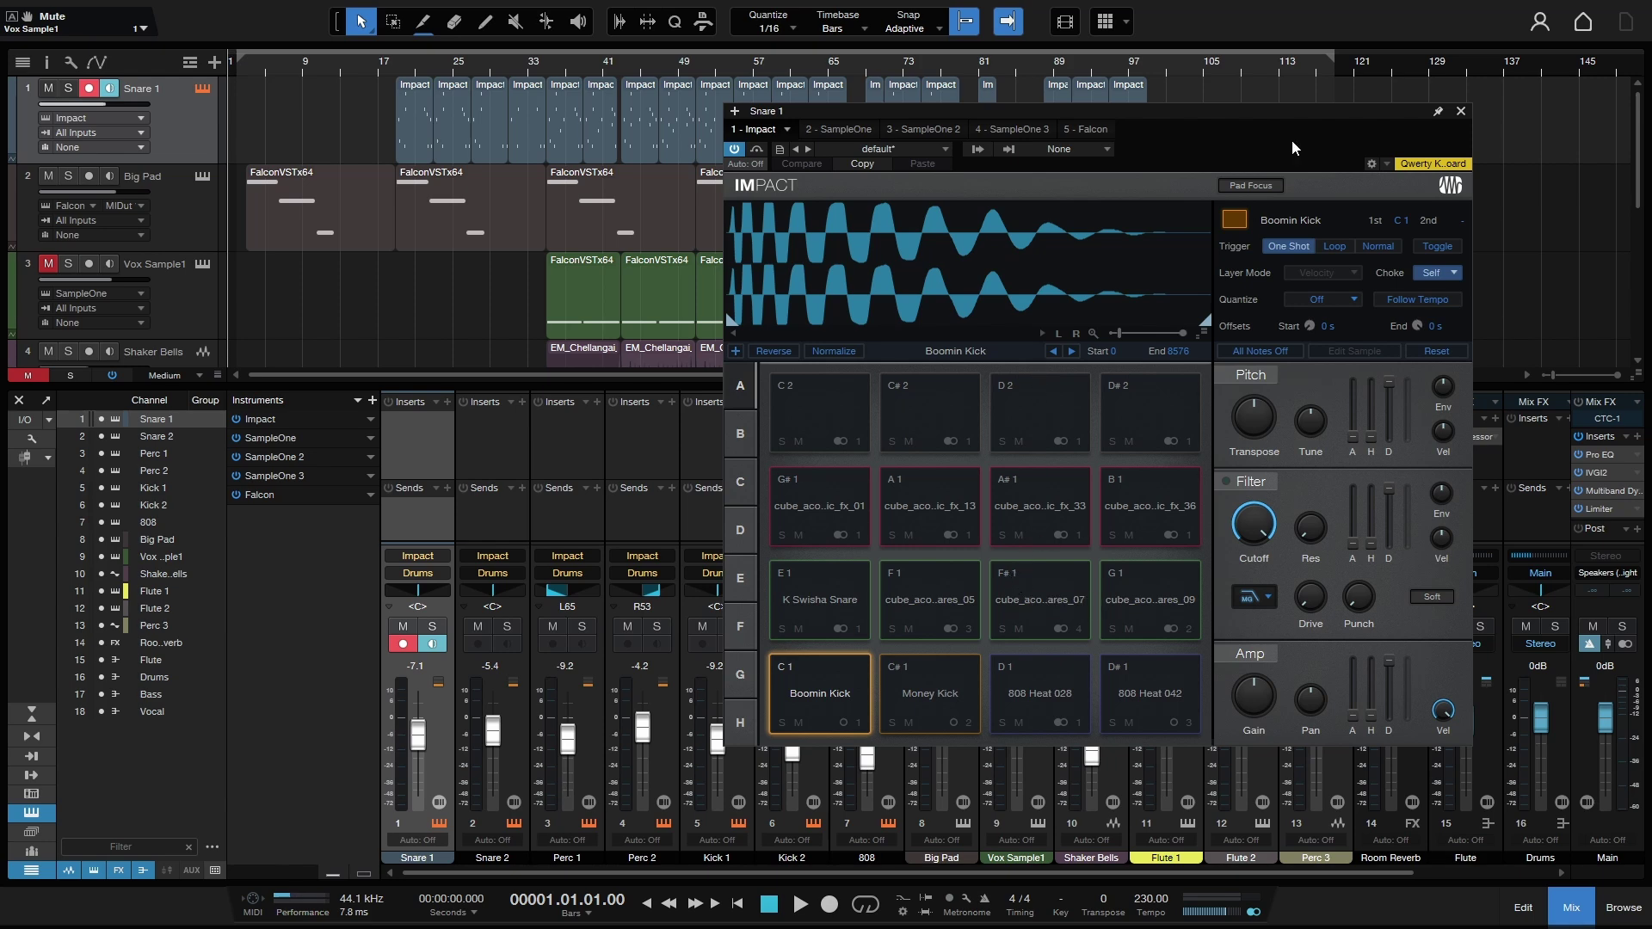
click(1460, 113)
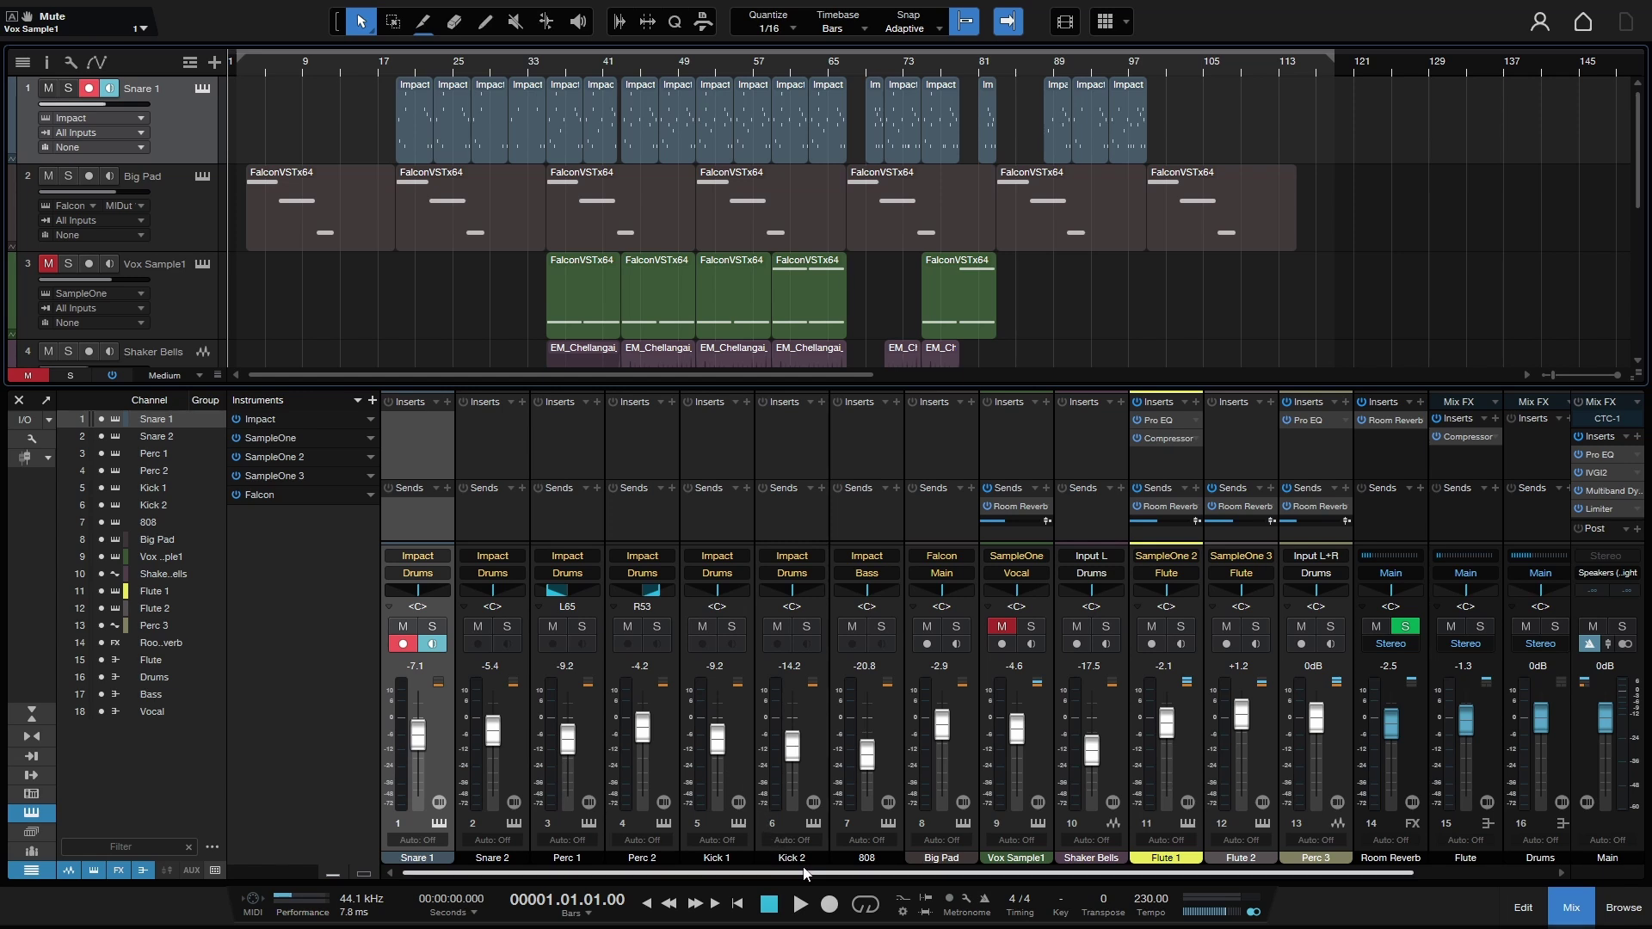
Compare the mixer's bus channels with the Channels list in Export Stems, moving the dialog to keep the mixer faders in view.
drag(805, 873, 1093, 876)
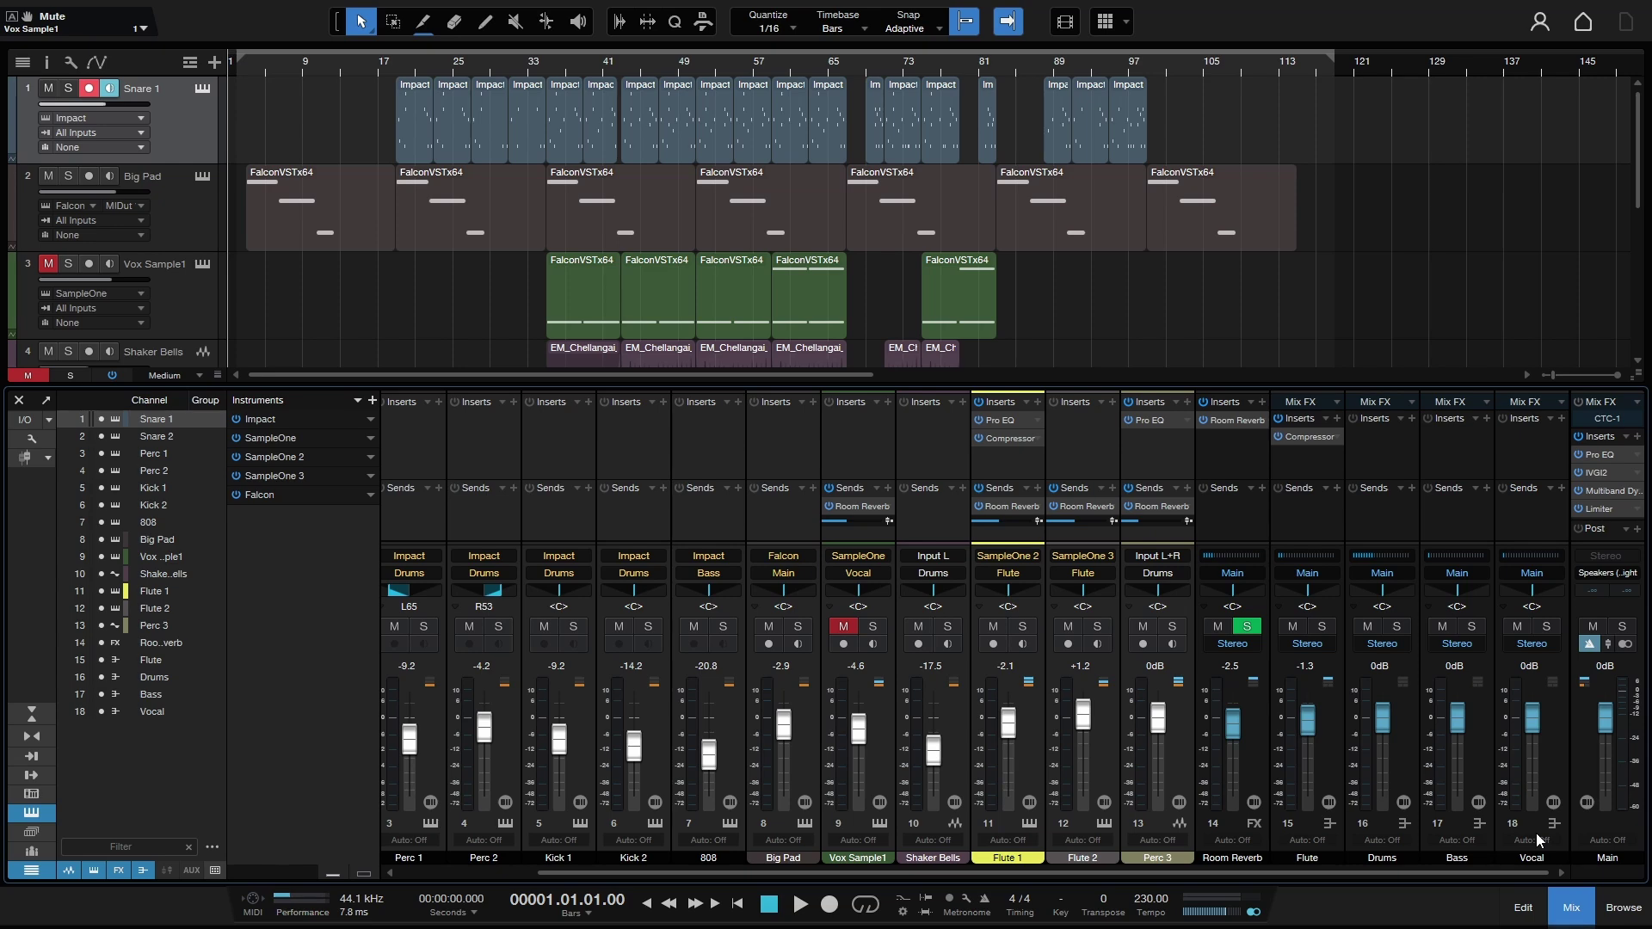
key(ctrl+shift+e)
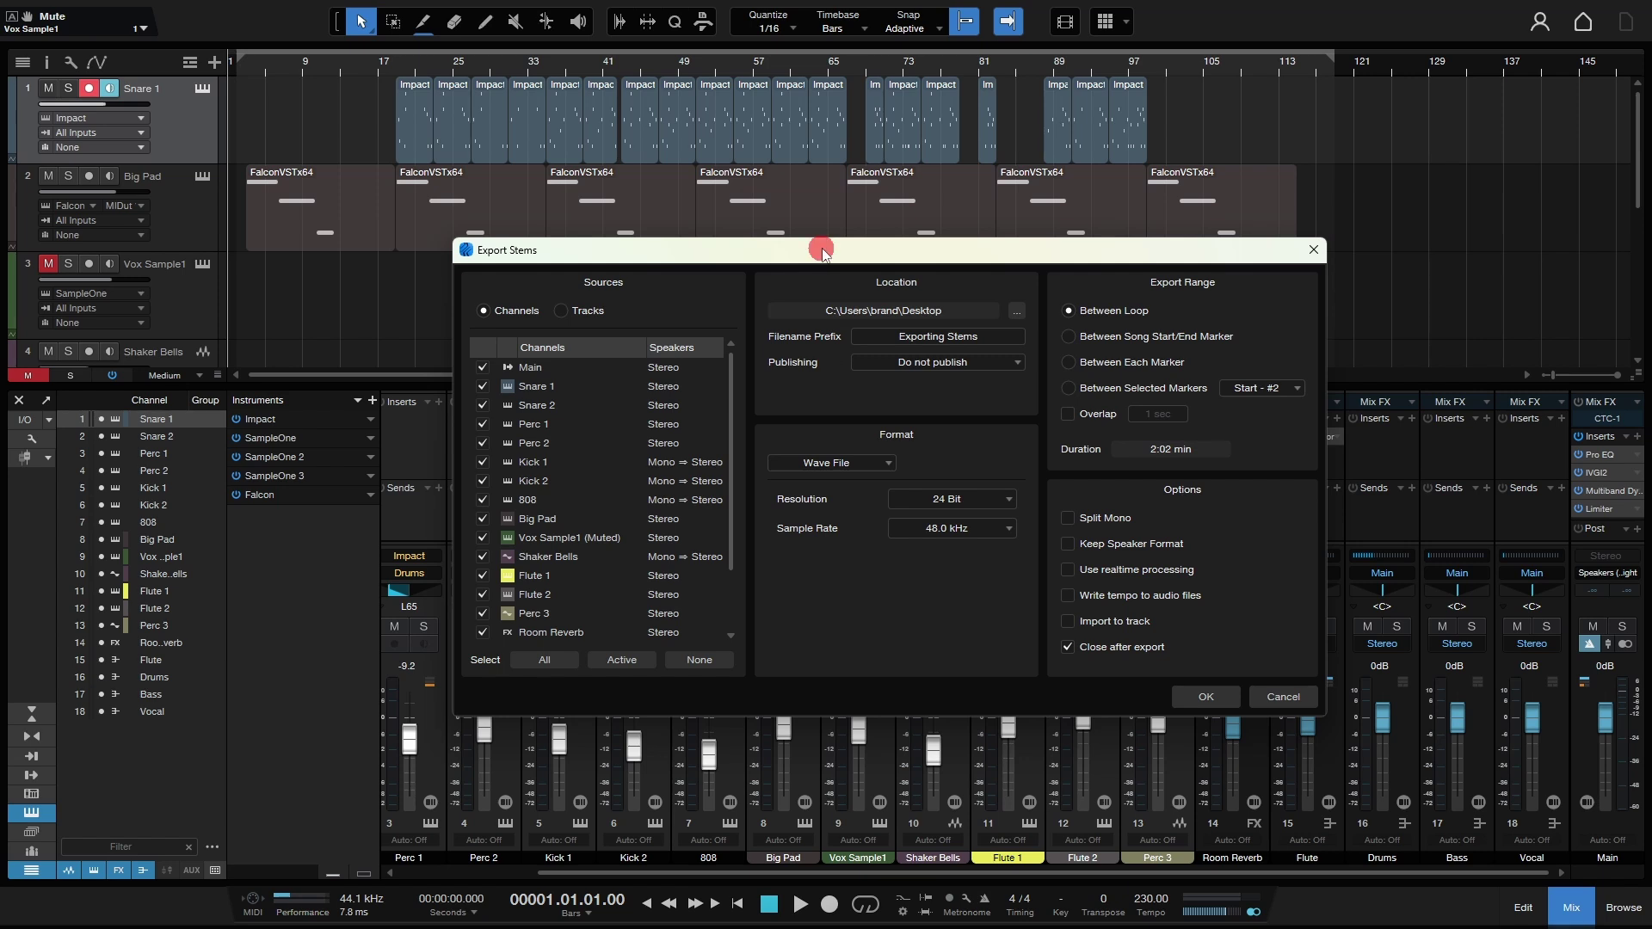
drag(821, 249, 921, 140)
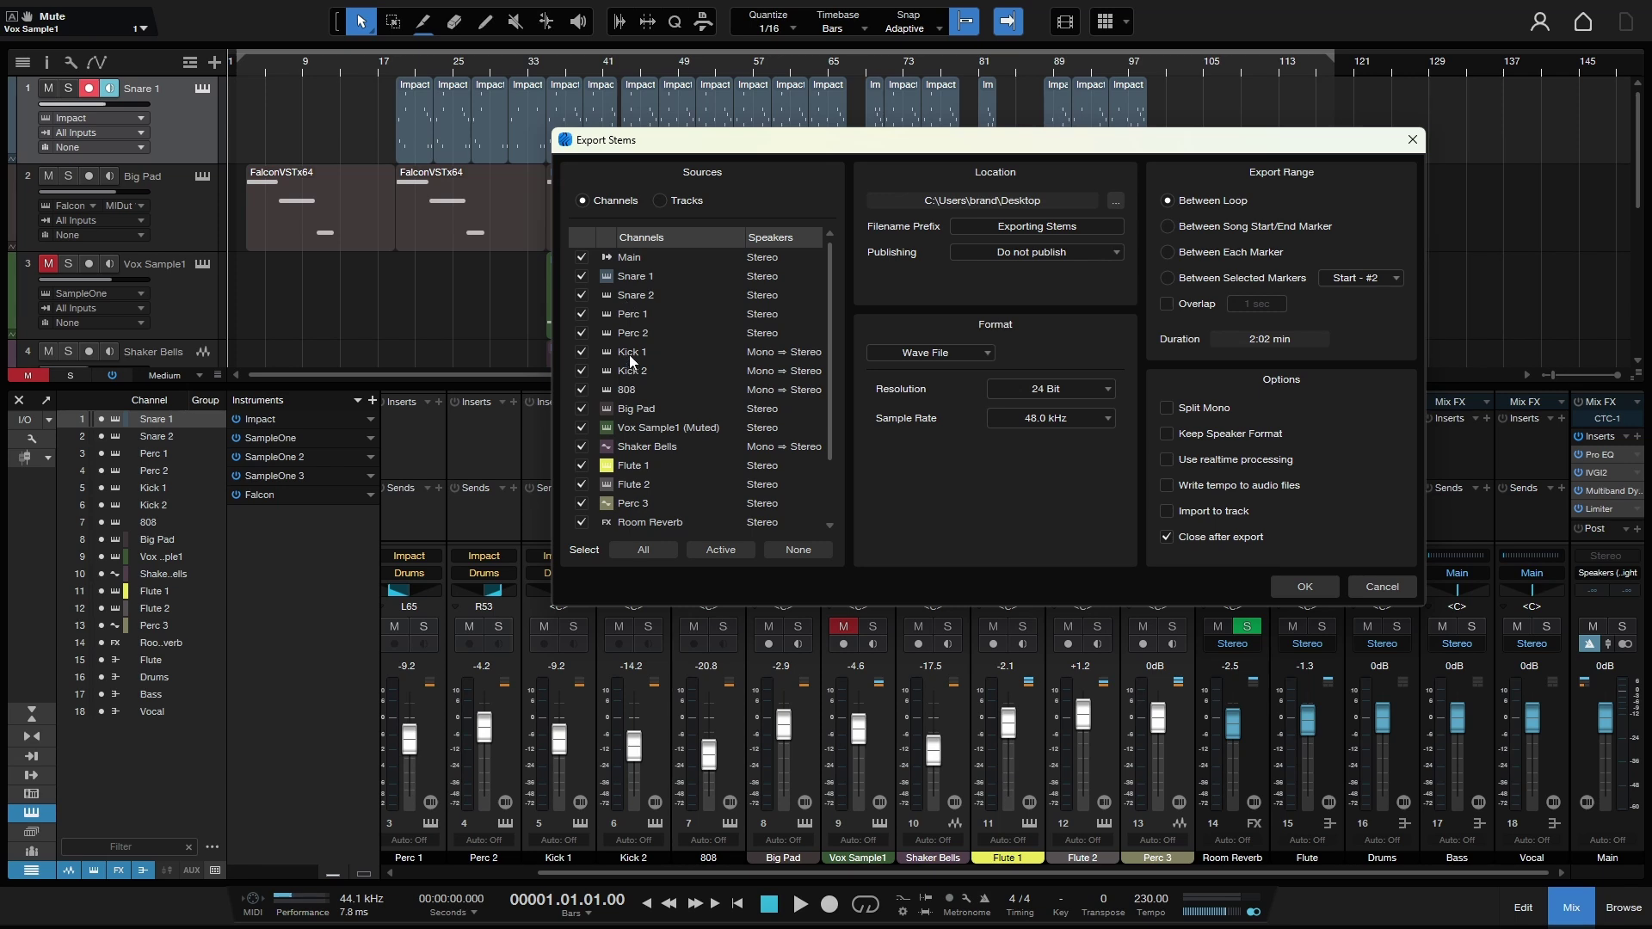
scroll(637, 434, down, 3)
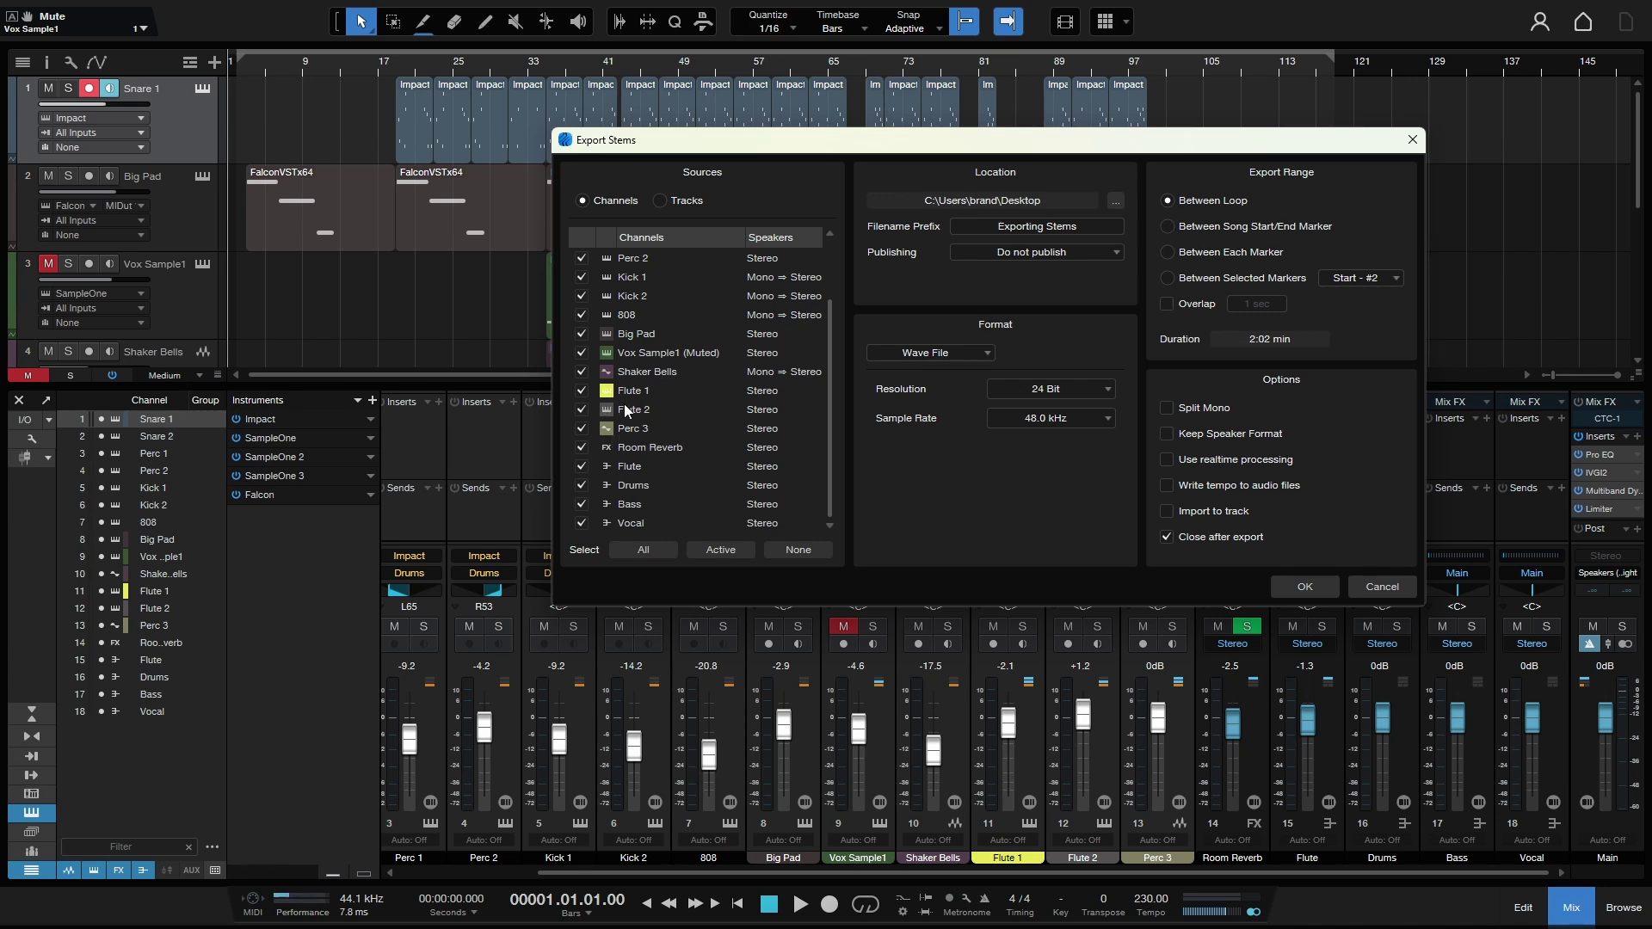
Compare the Channels and Tracks source lists against the mixer, moving the Export Stems dialog to reveal the channel strips.
click(661, 200)
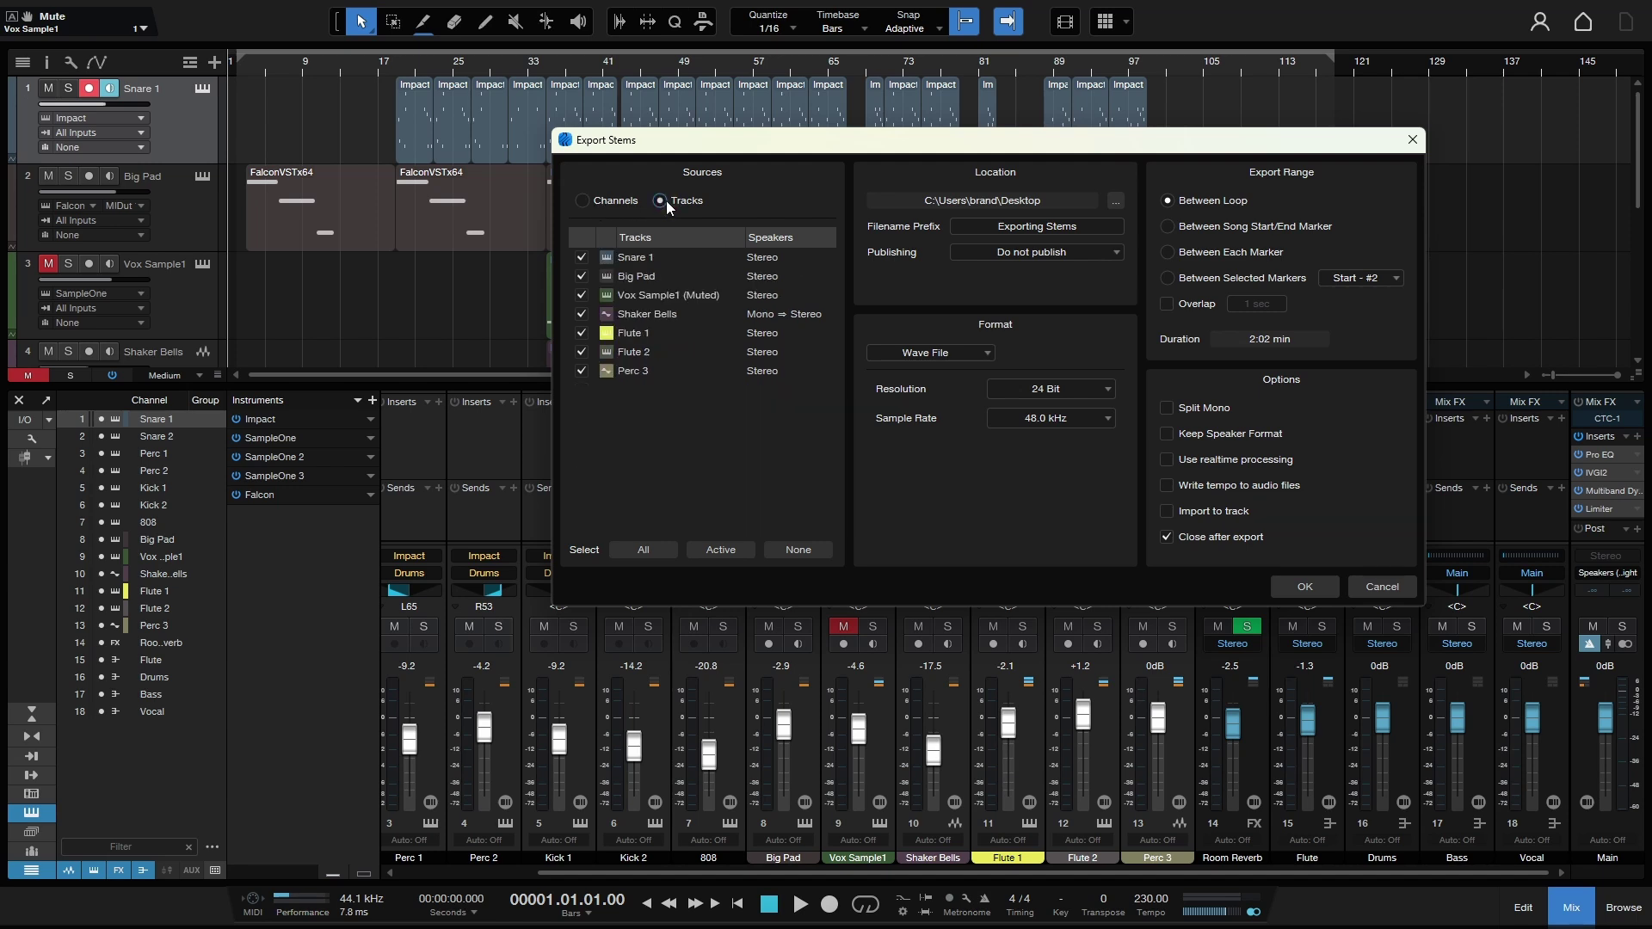
click(584, 200)
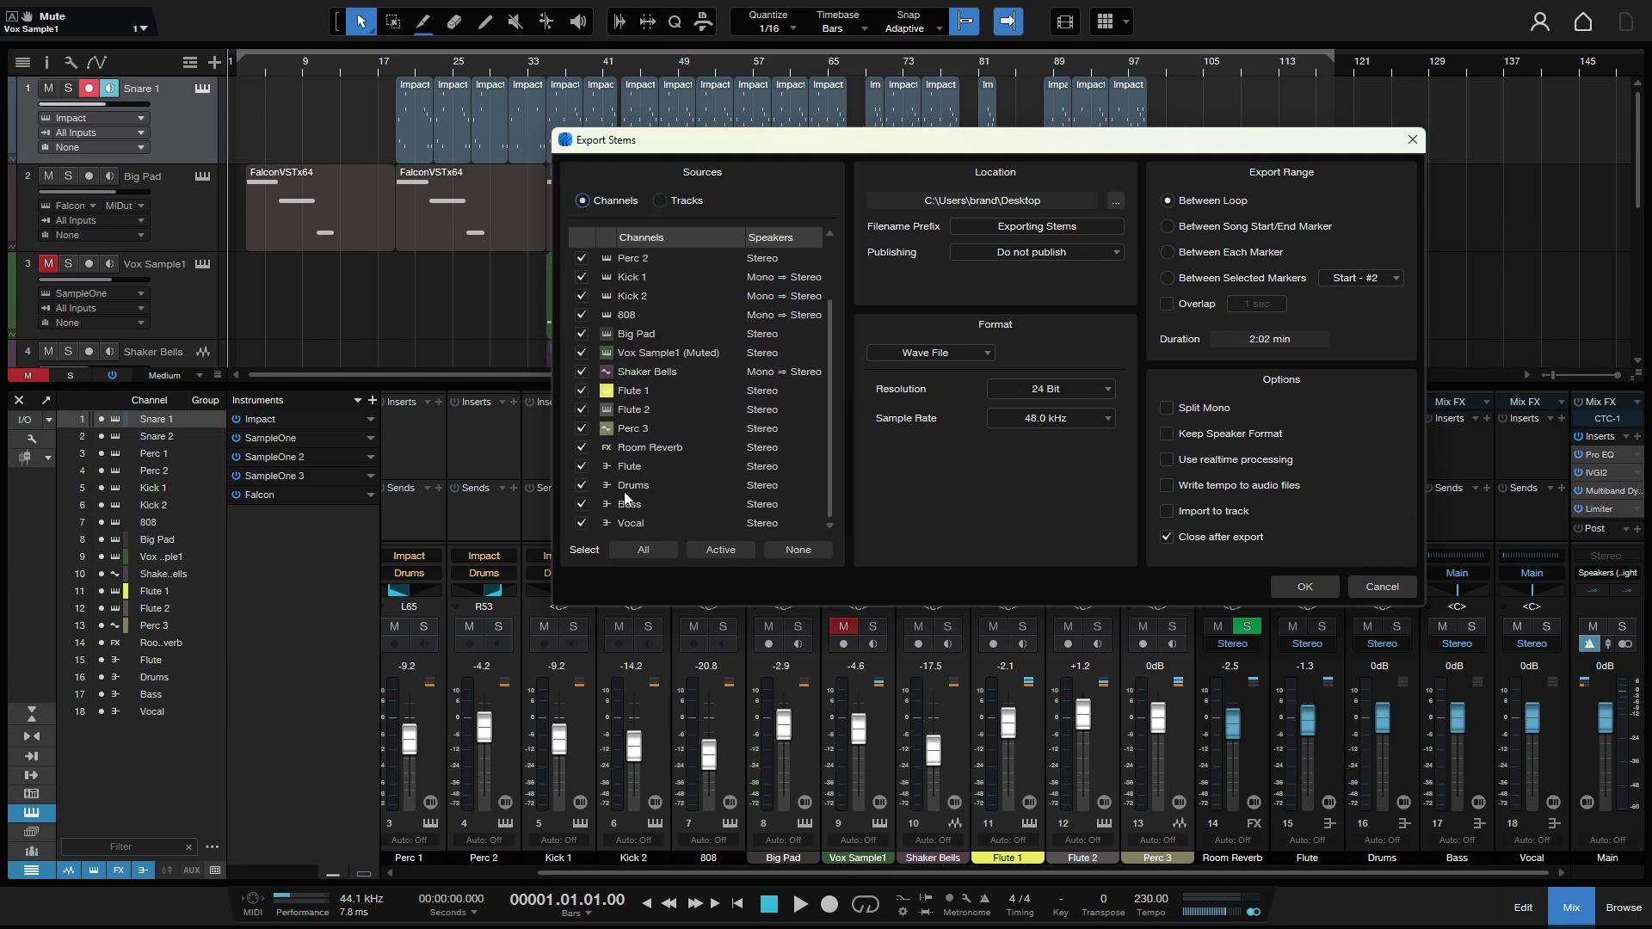
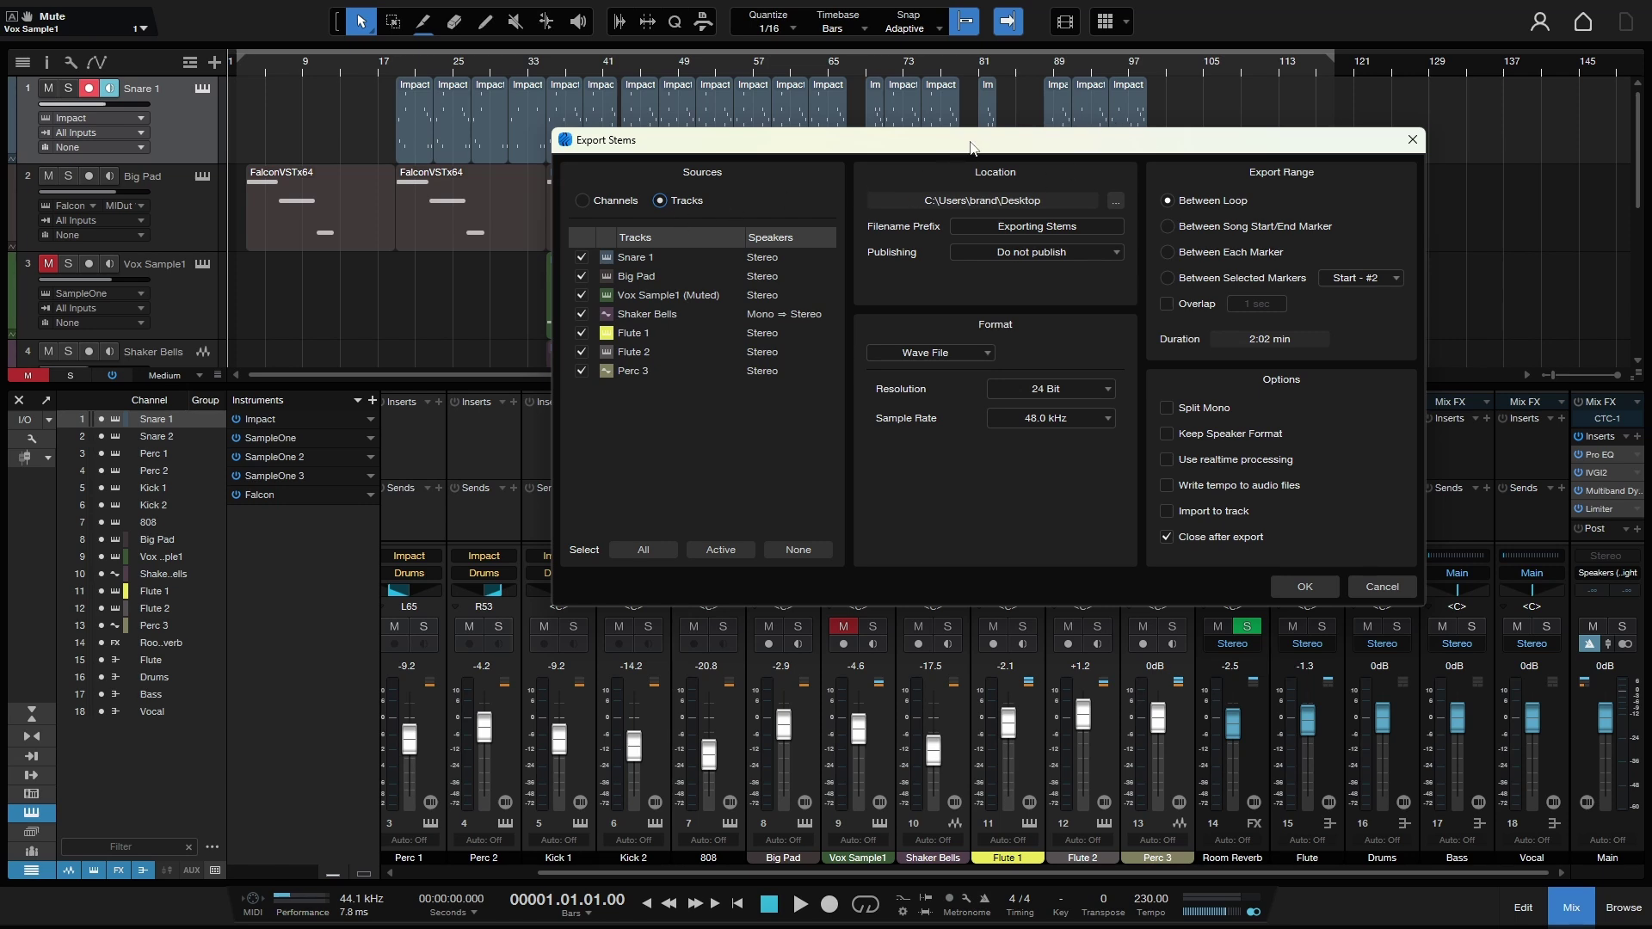
drag(972, 146, 492, 71)
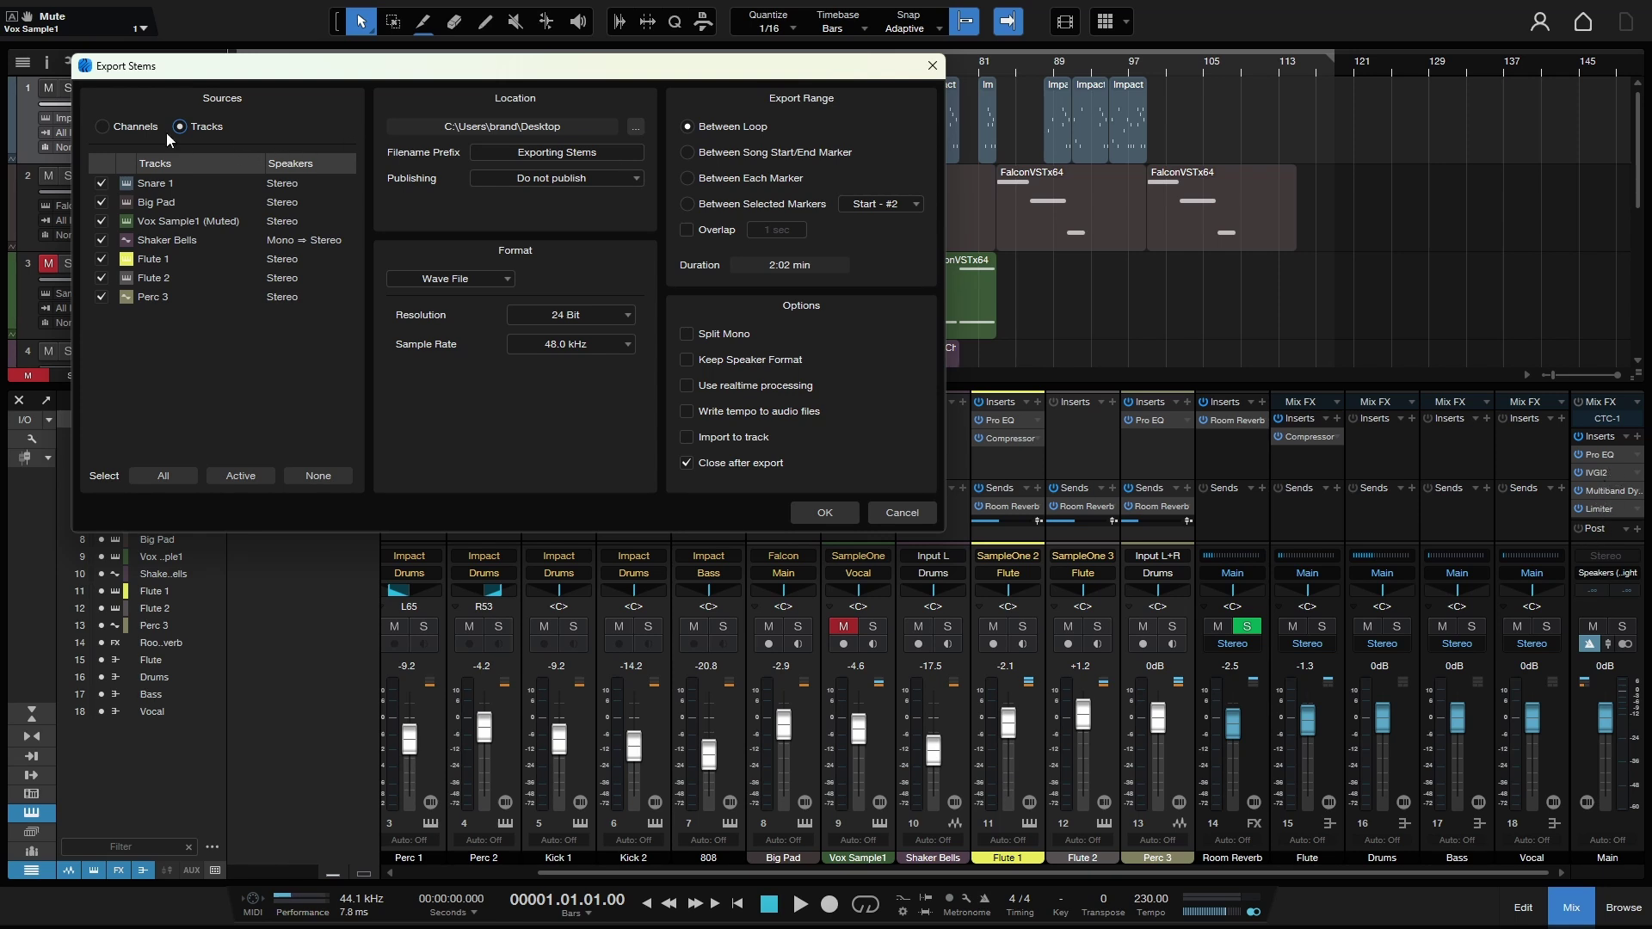
click(111, 126)
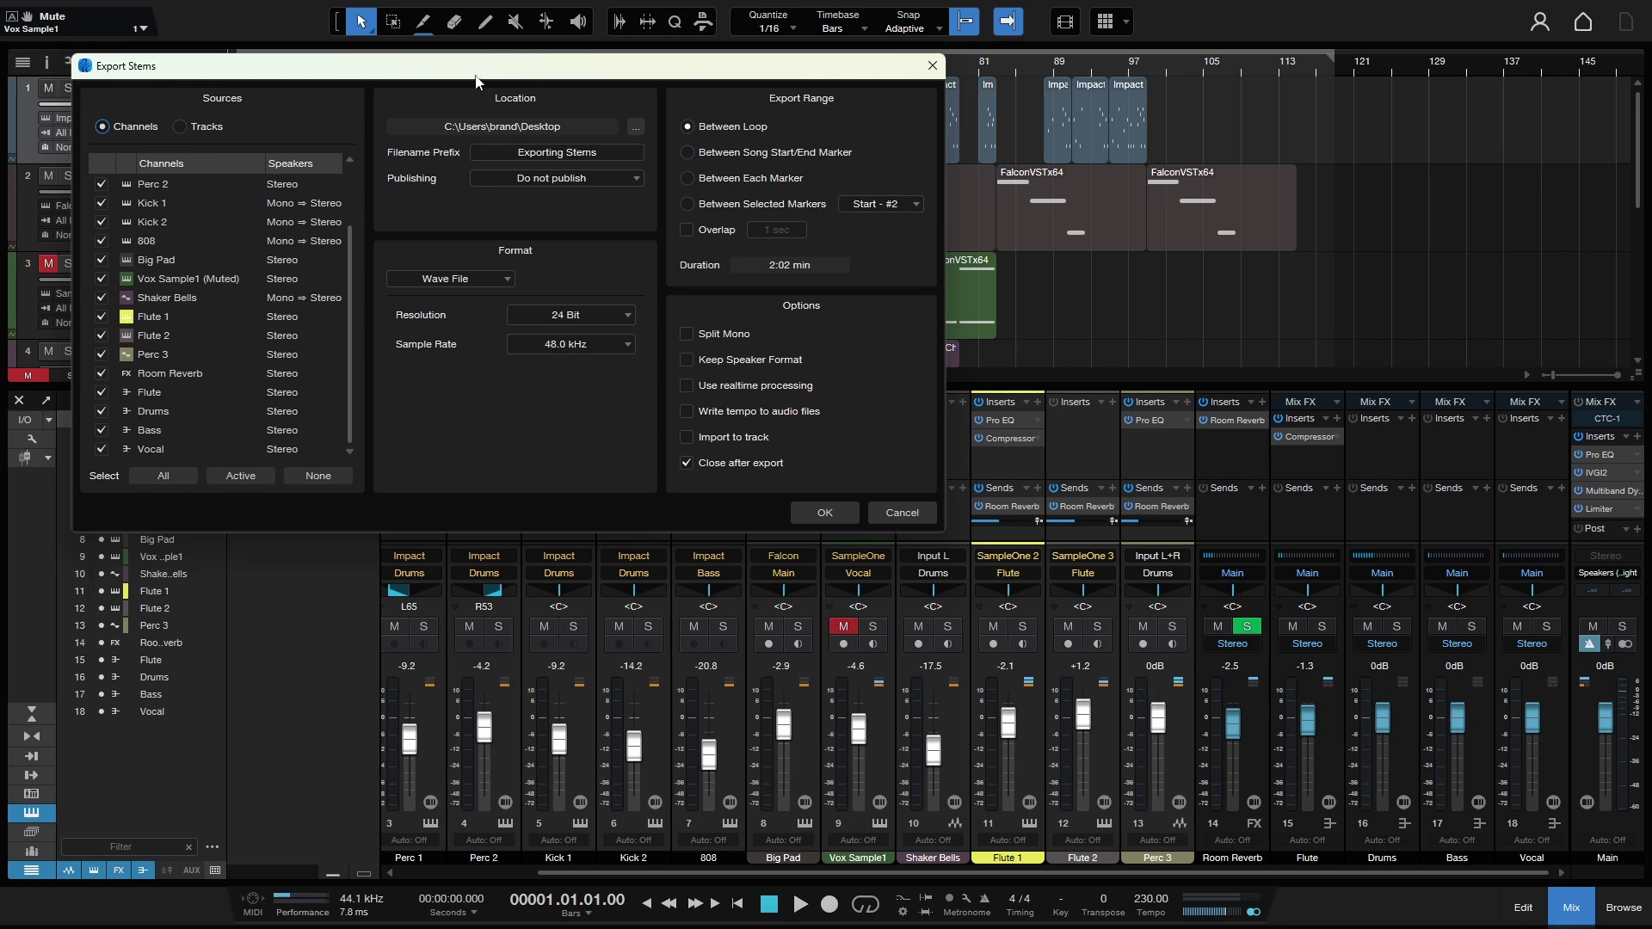
drag(476, 76, 847, 213)
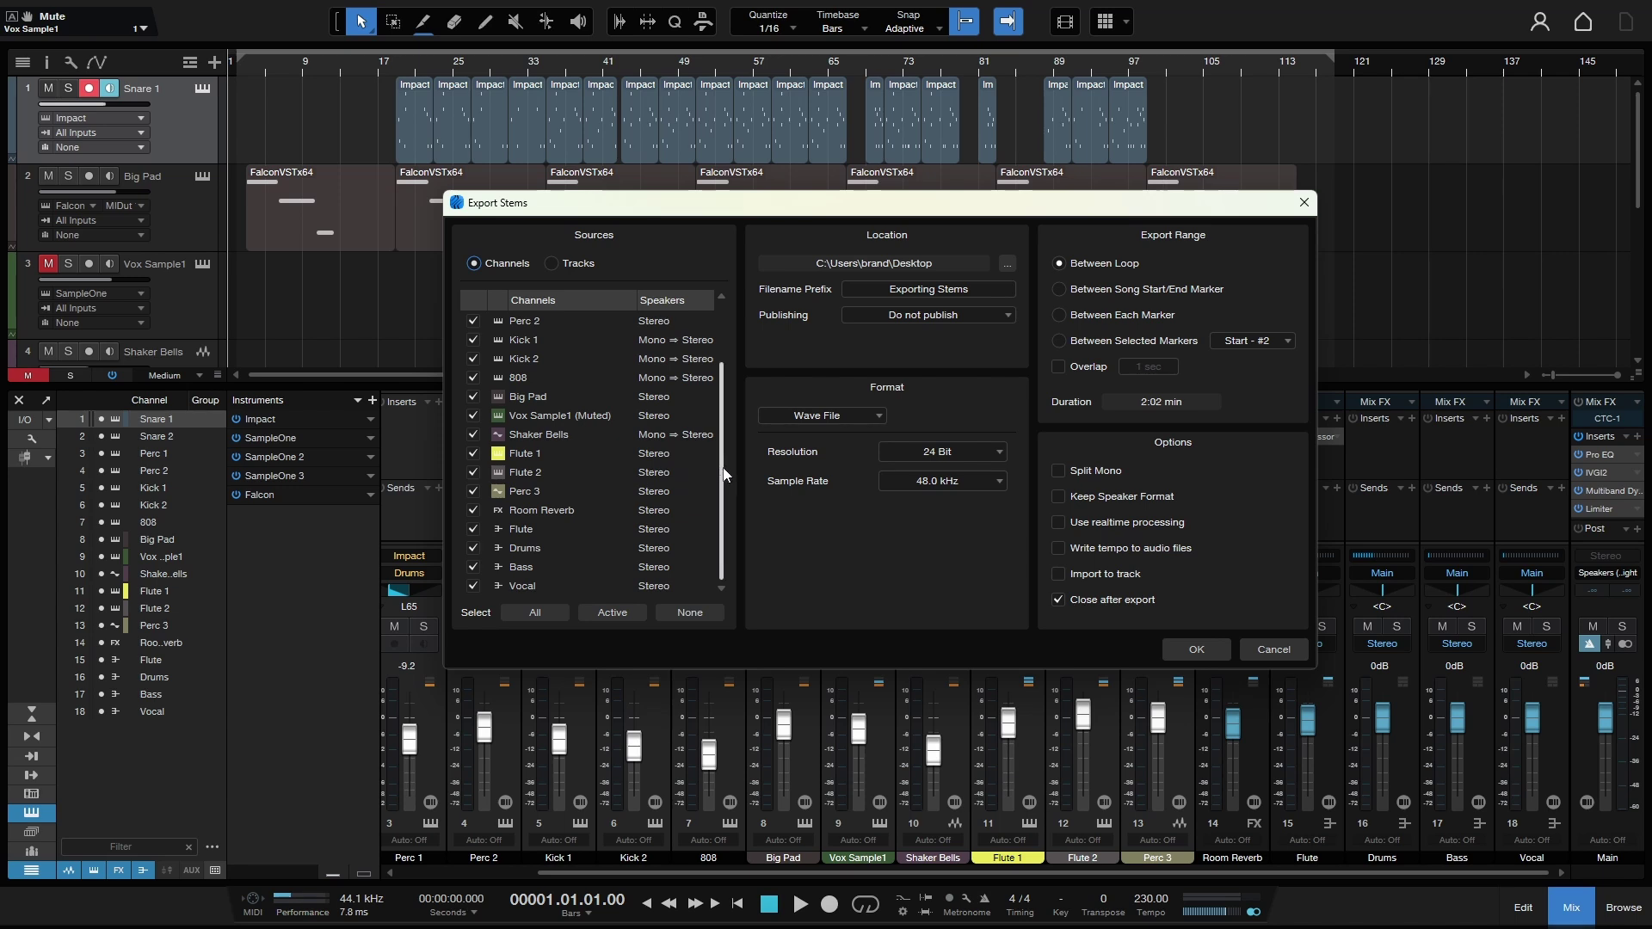
scroll(721, 396, up, 3)
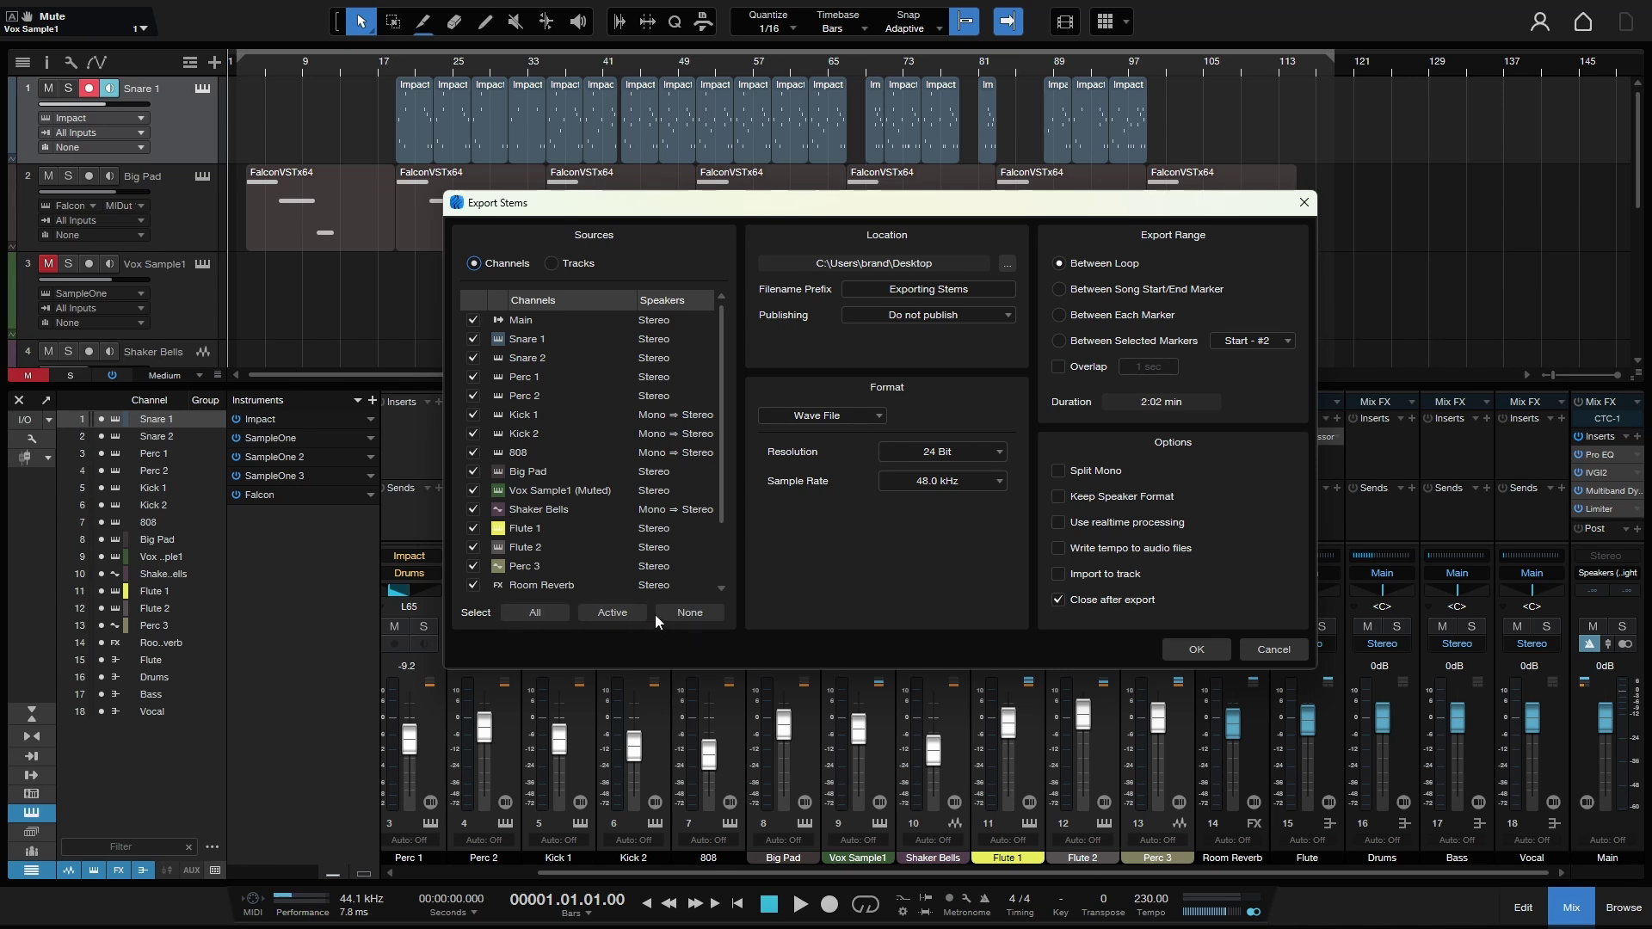
Limit the export sources to the Flute, Drums, Bass and Vocal bus channels, and close Export Stems without exporting.
click(688, 616)
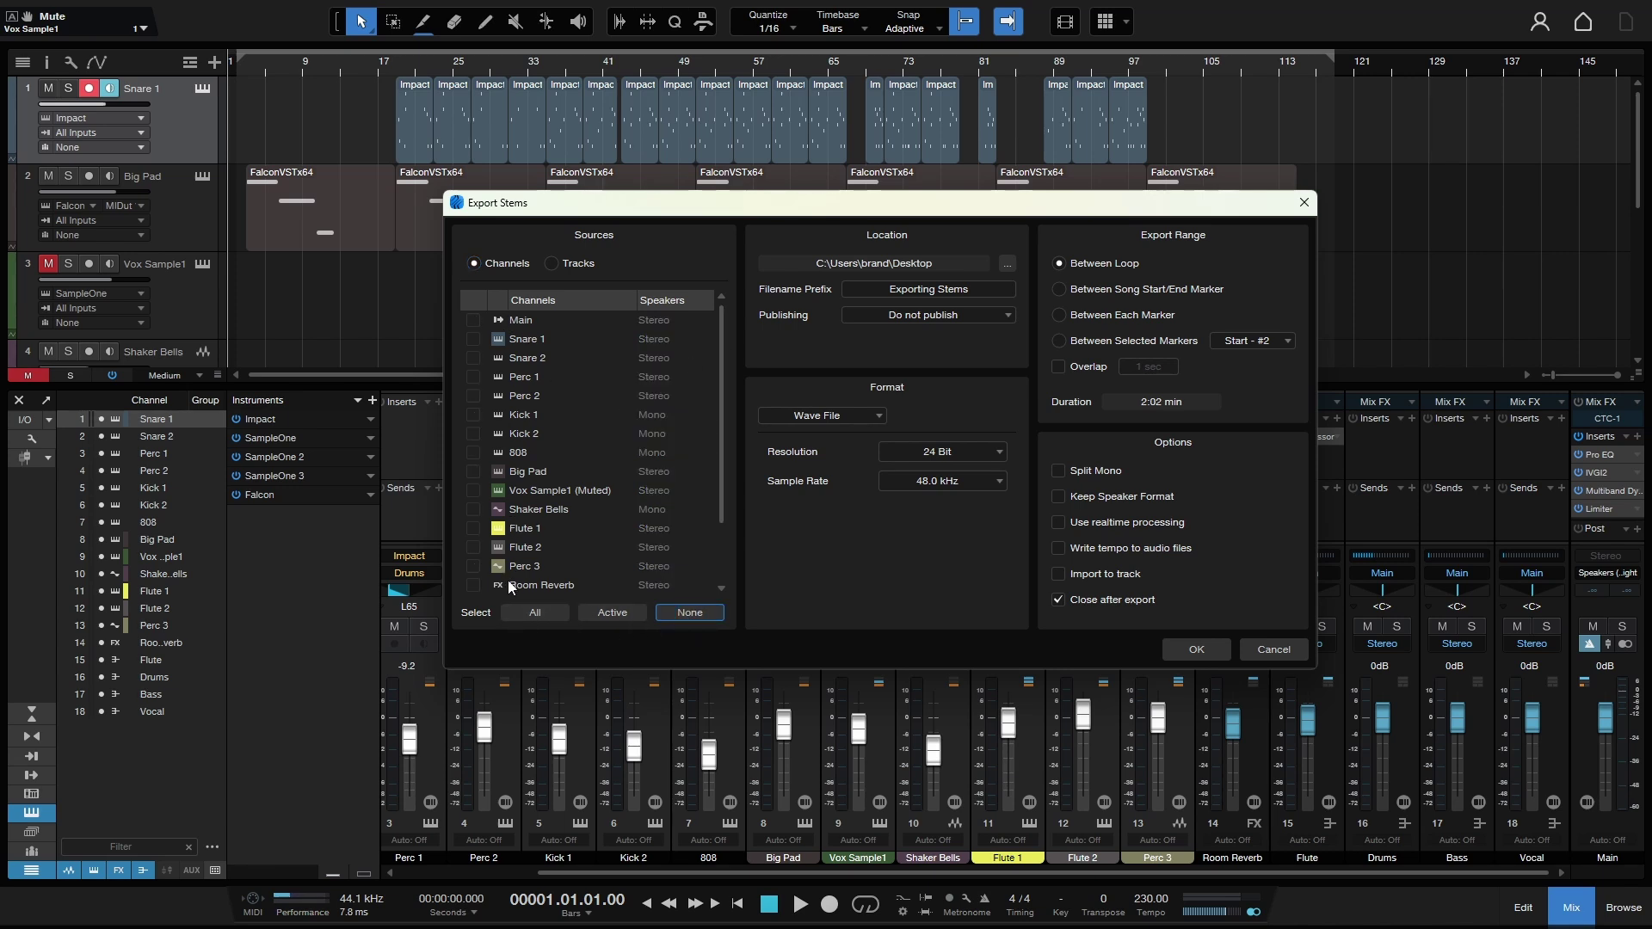
drag(722, 400, 736, 505)
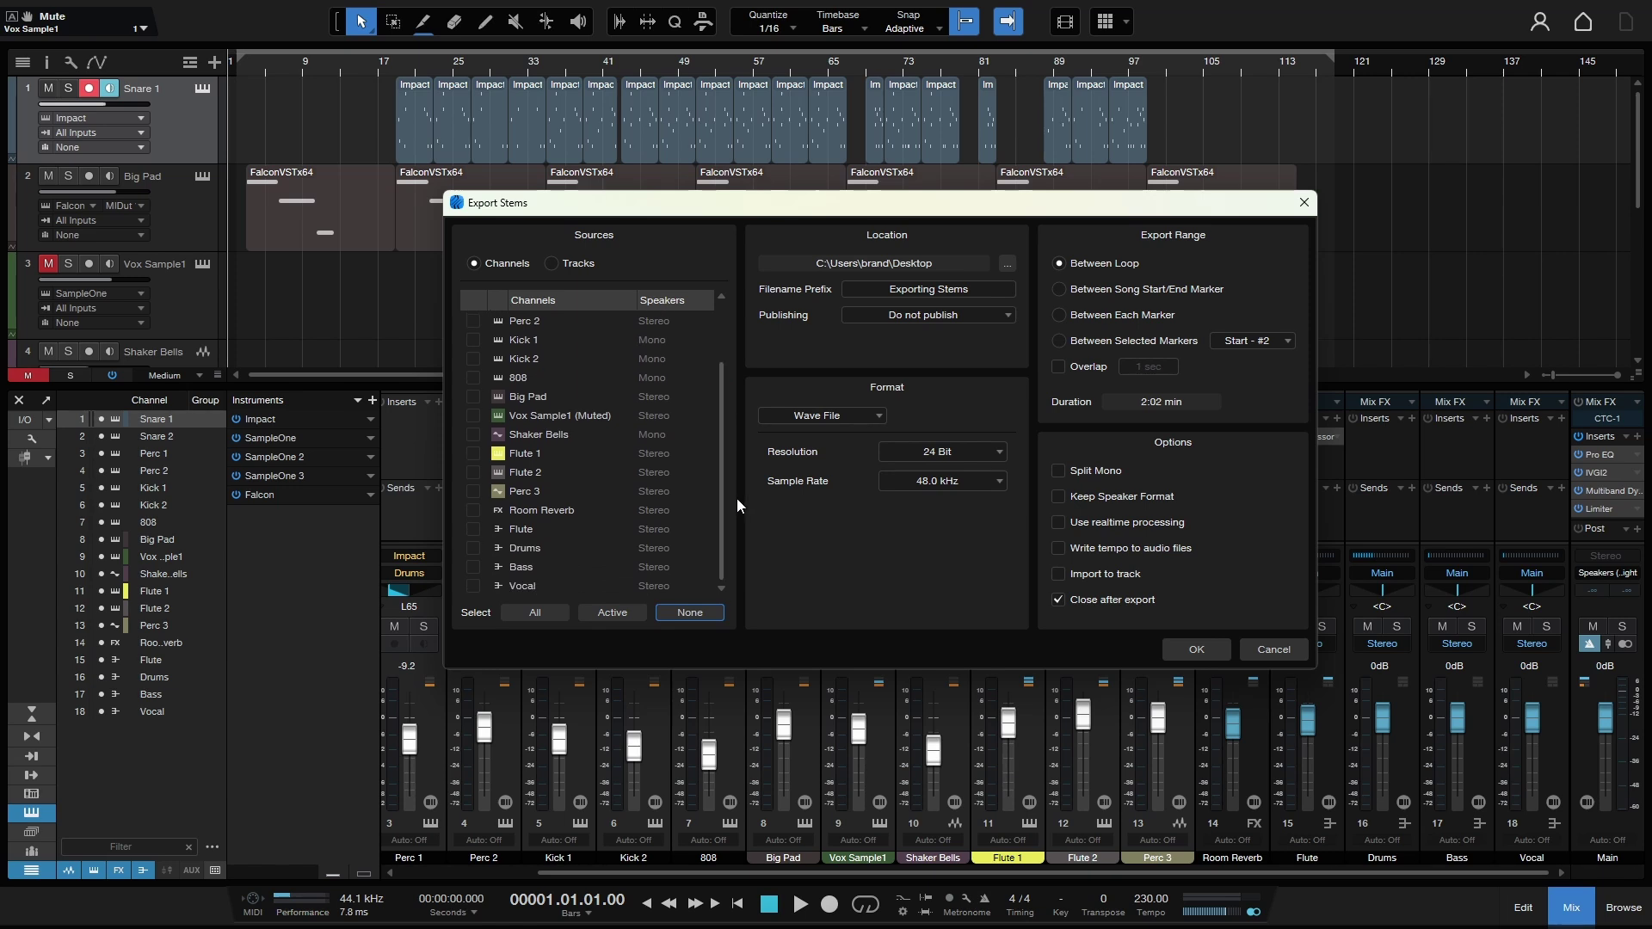
click(474, 529)
click(473, 548)
click(471, 568)
click(473, 586)
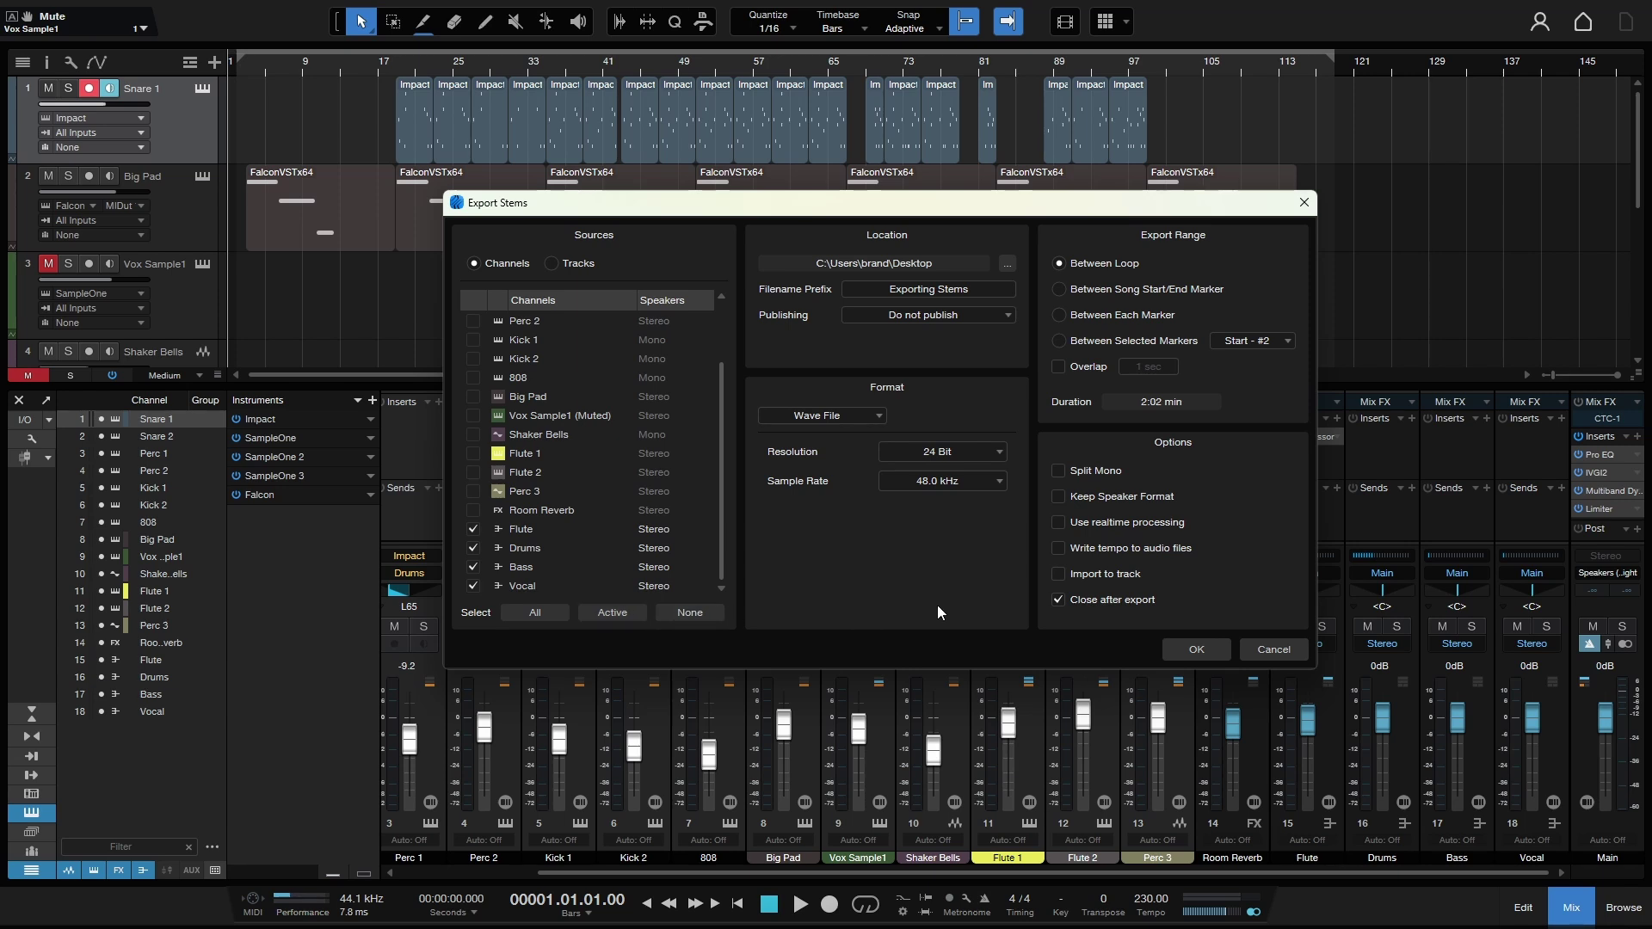
click(1277, 647)
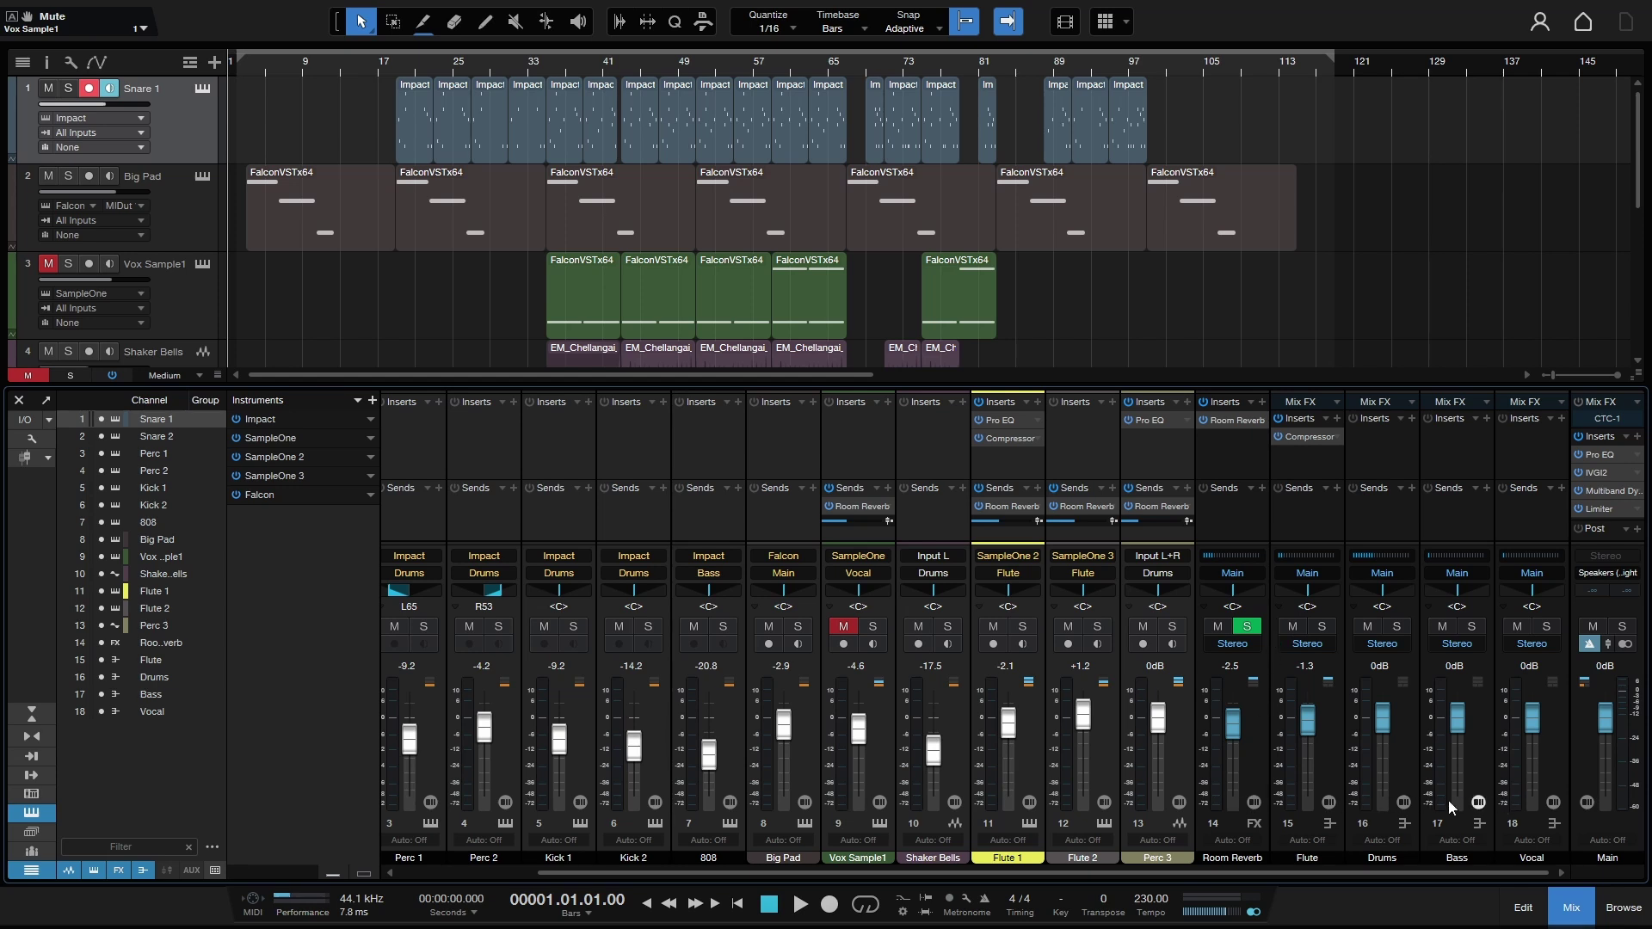
Select all source channels feeding the Flute bus and those feeding the Drums bus to see what each bus contains.
click(1302, 558)
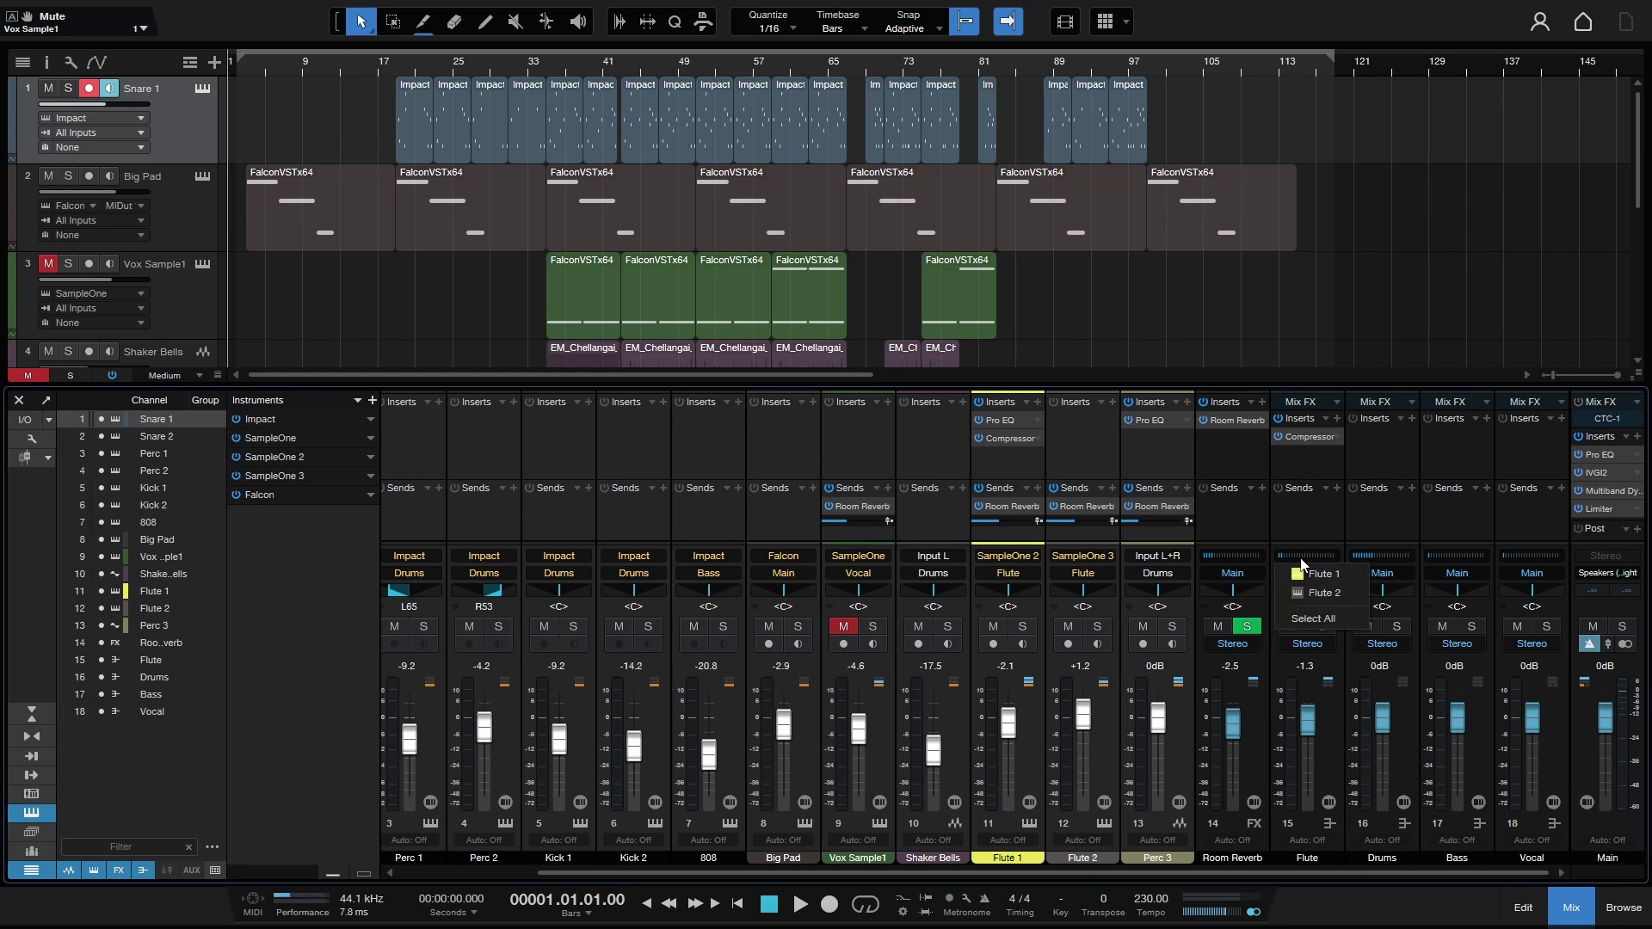
click(1315, 618)
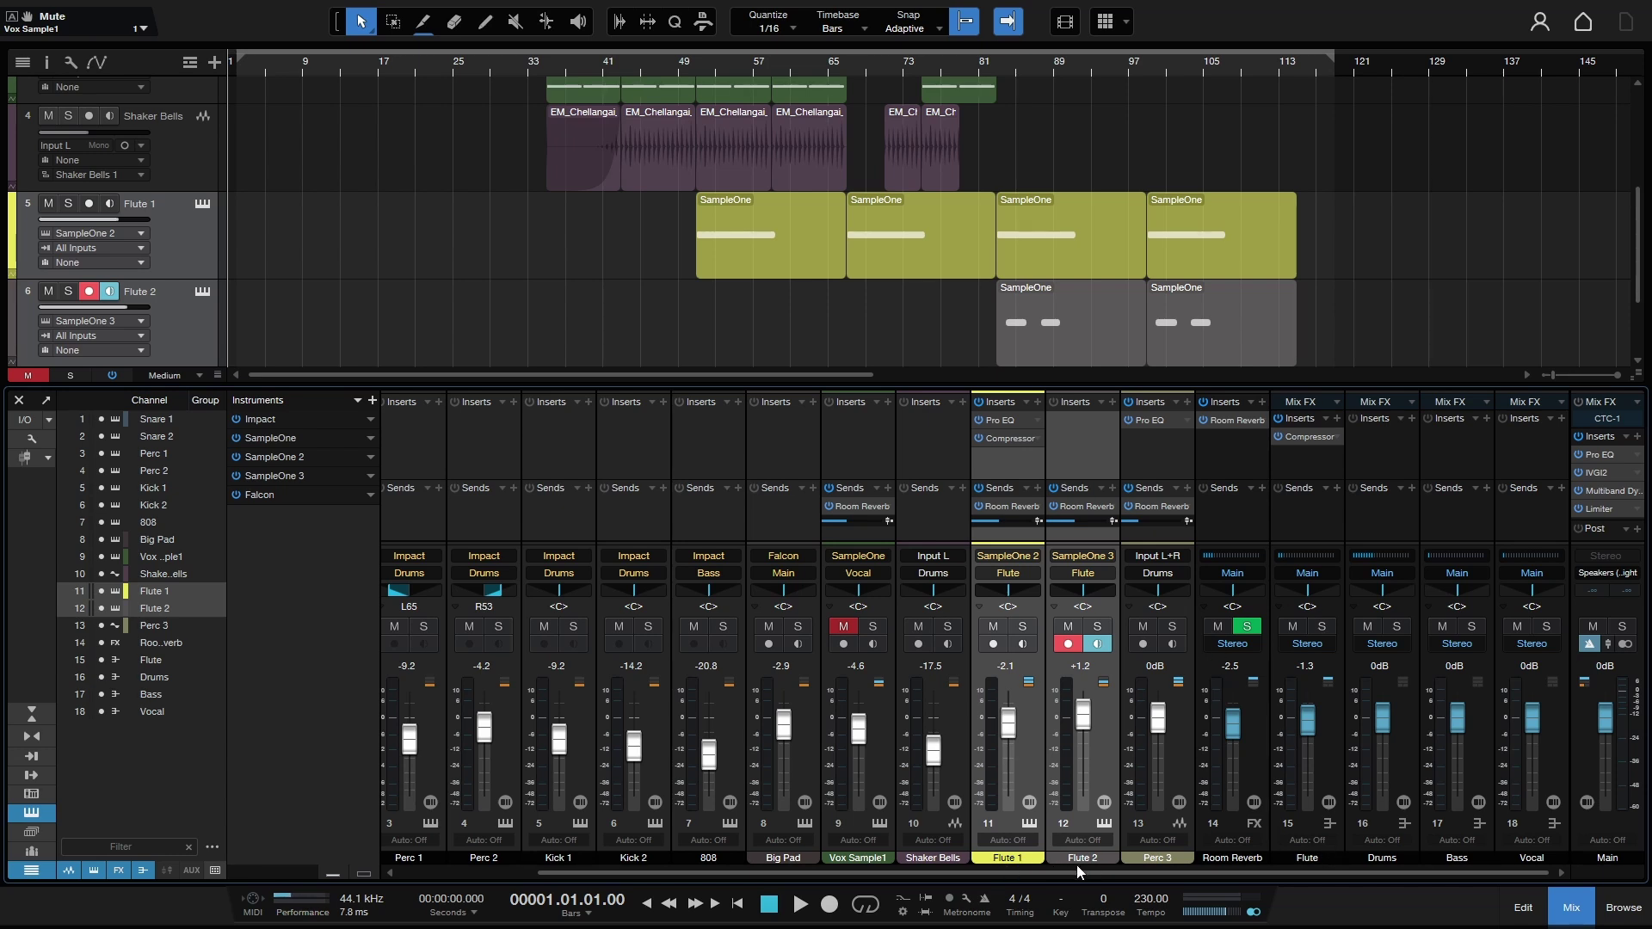
click(1377, 555)
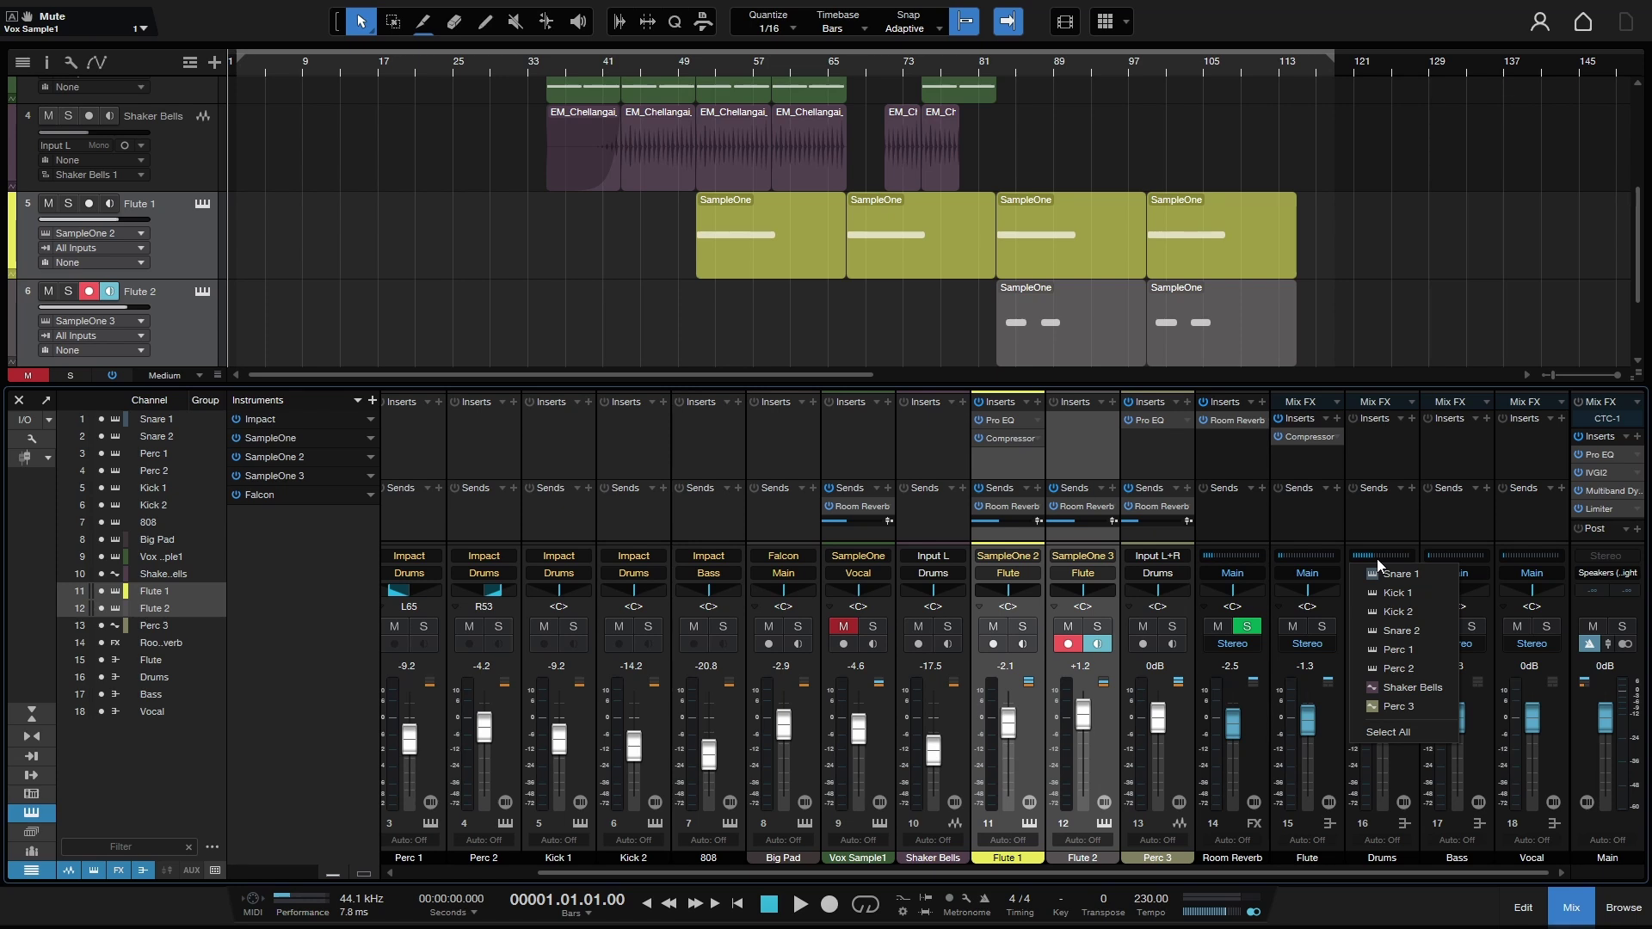
click(1384, 730)
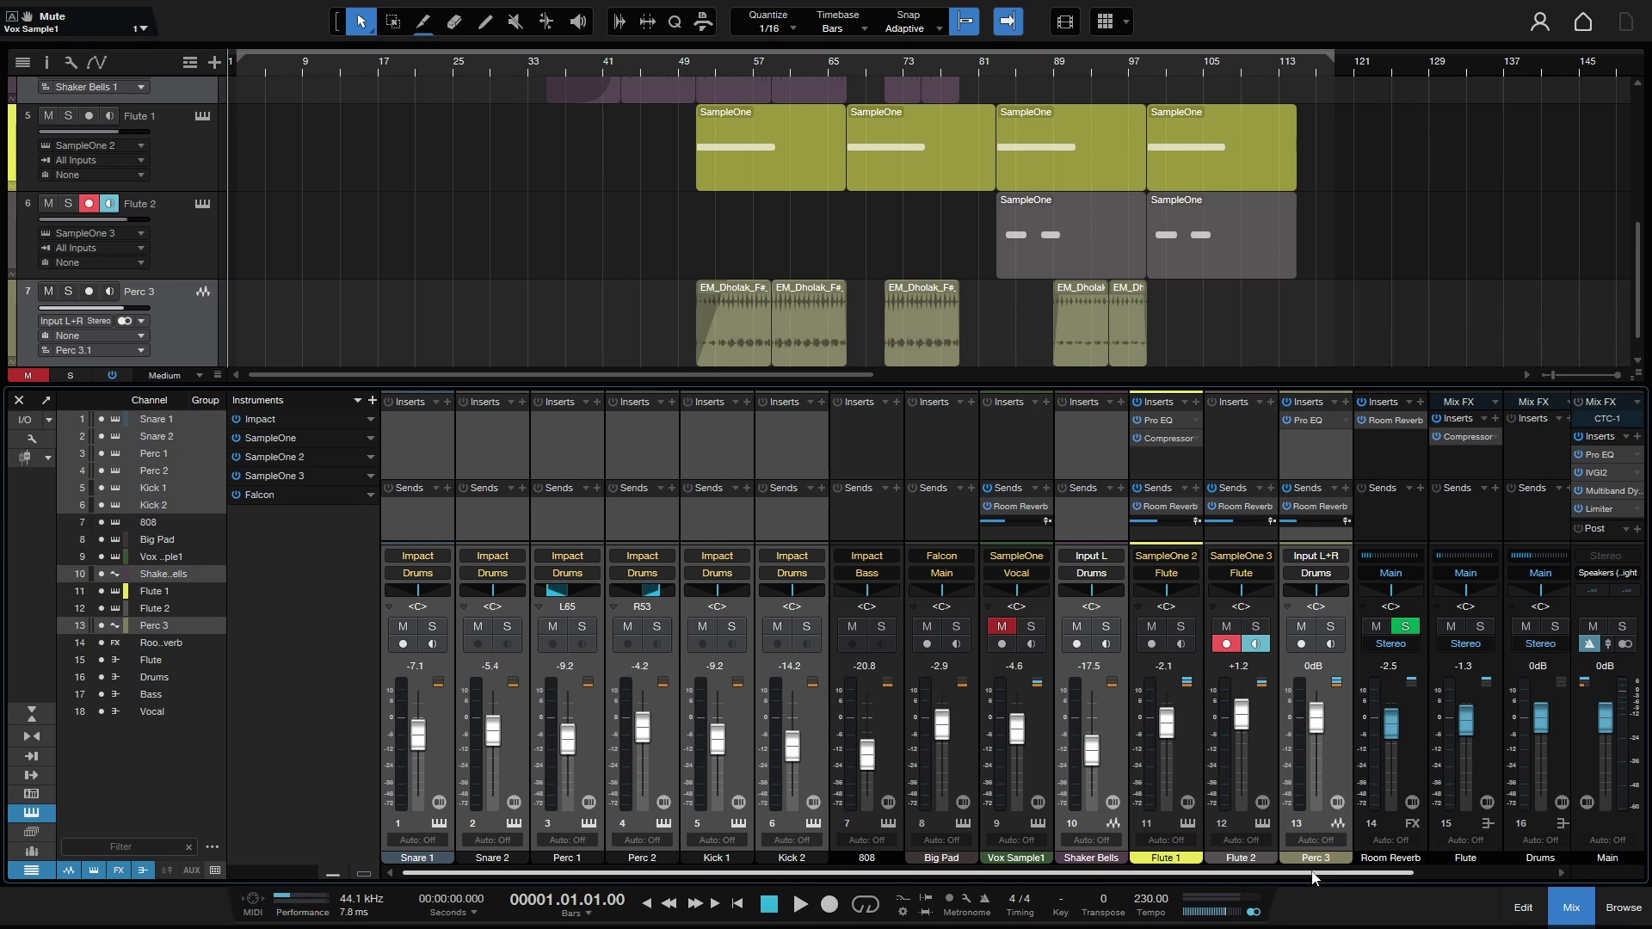
Select the source channels feeding the Bass bus and the Vocal bus in the mixer to see their routing.
drag(1311, 872, 1435, 879)
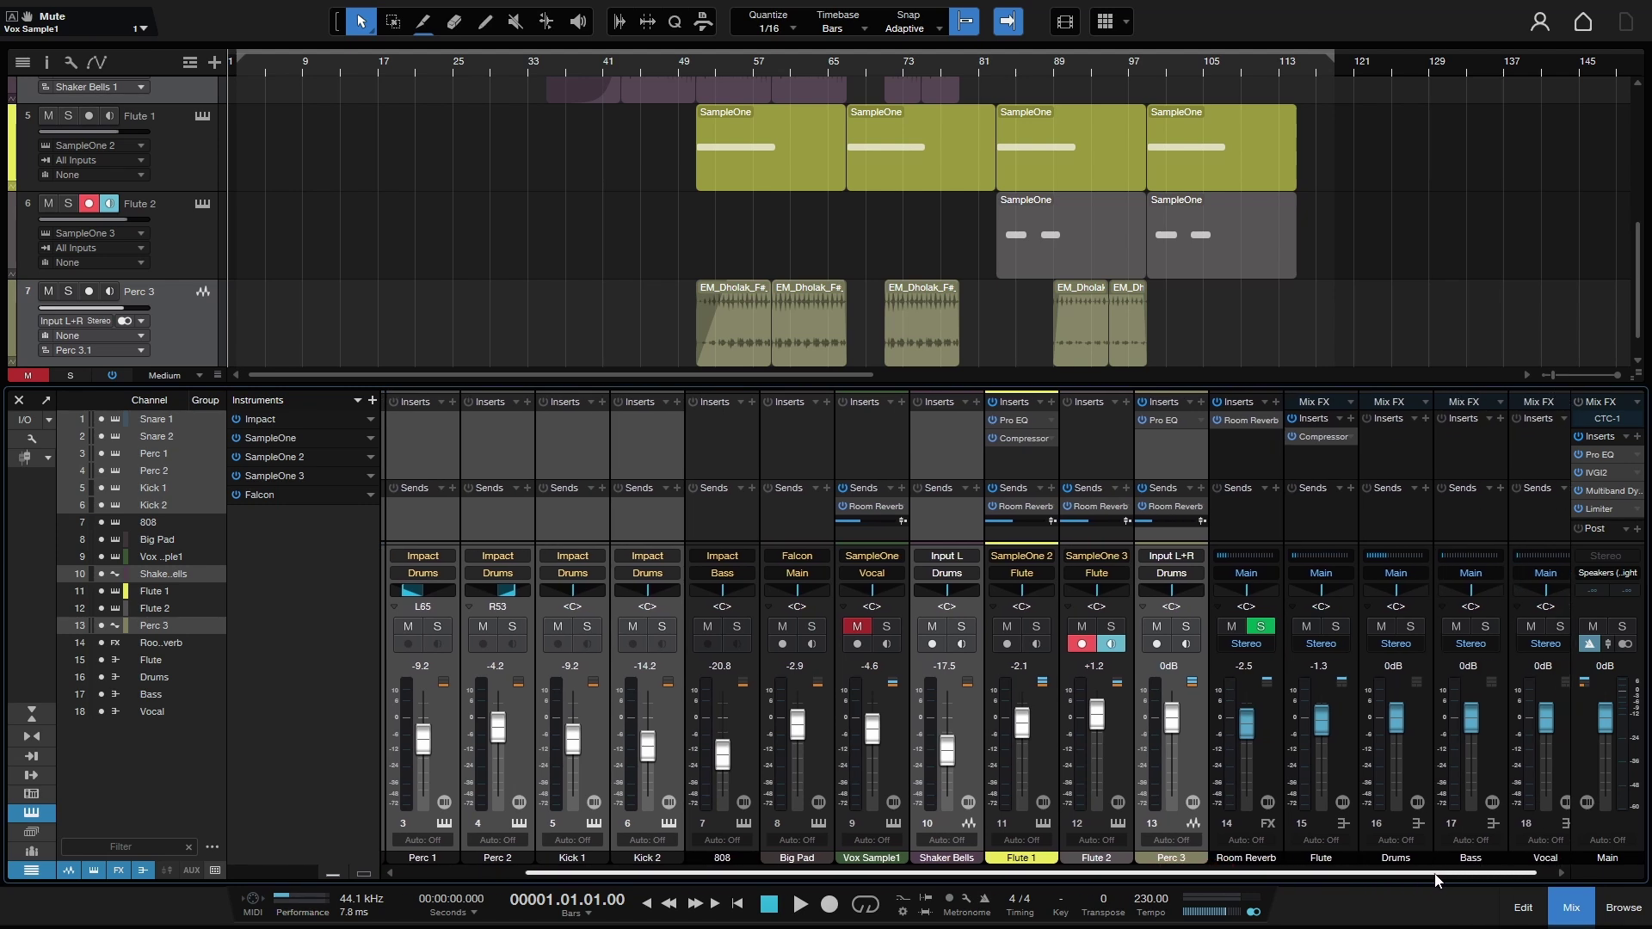
click(1468, 574)
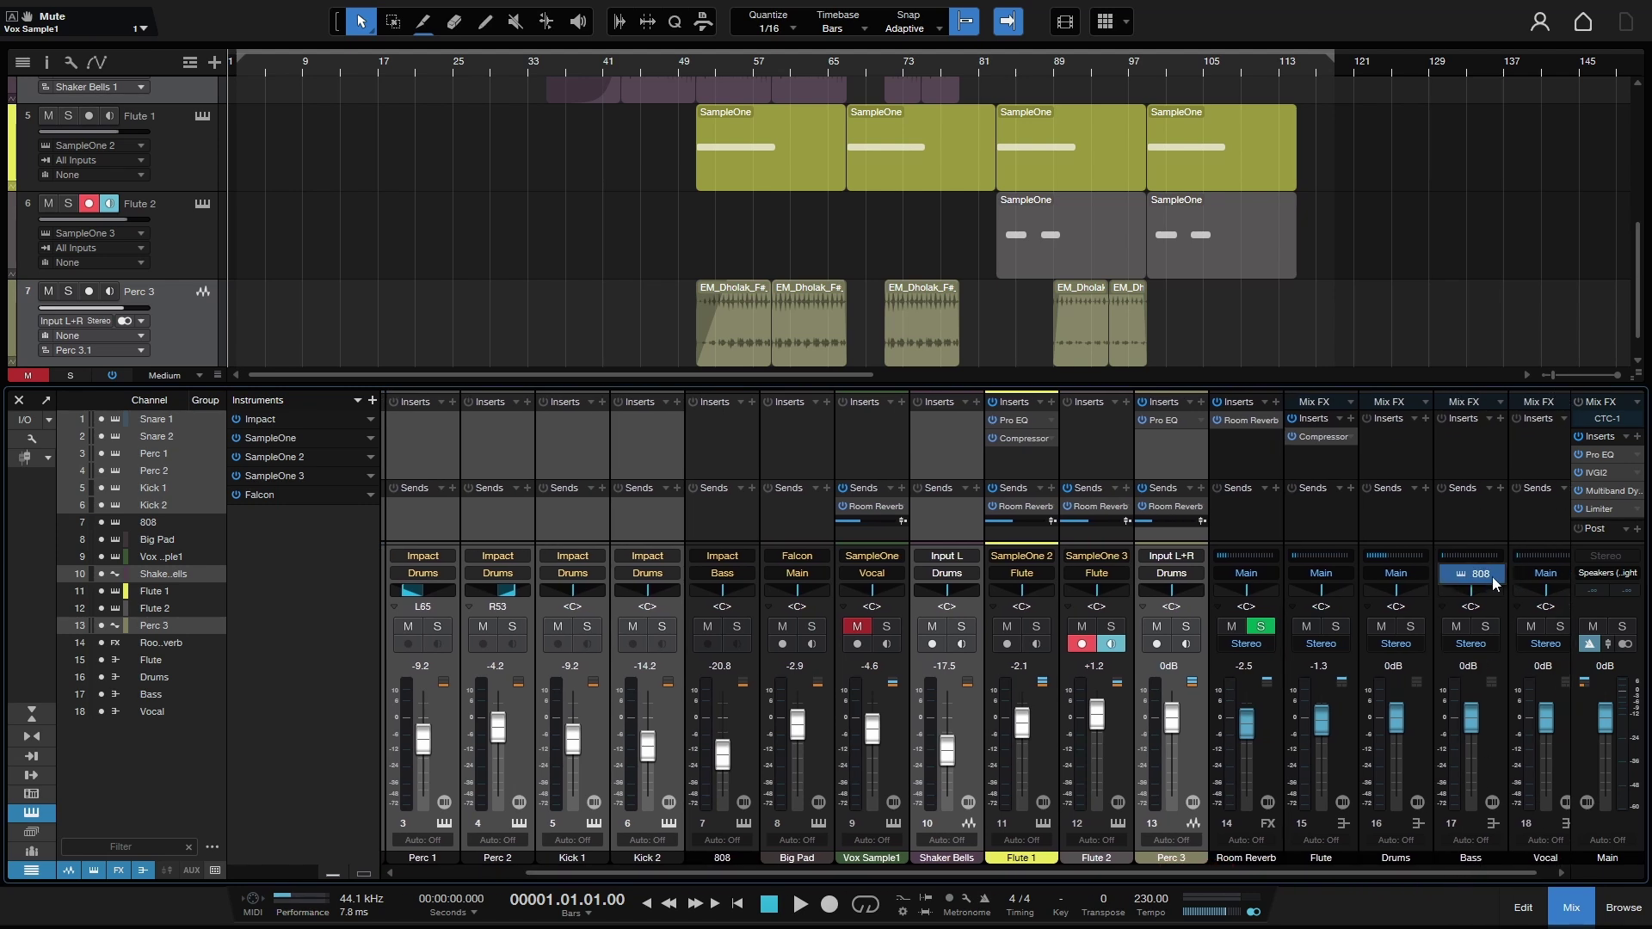
click(1469, 574)
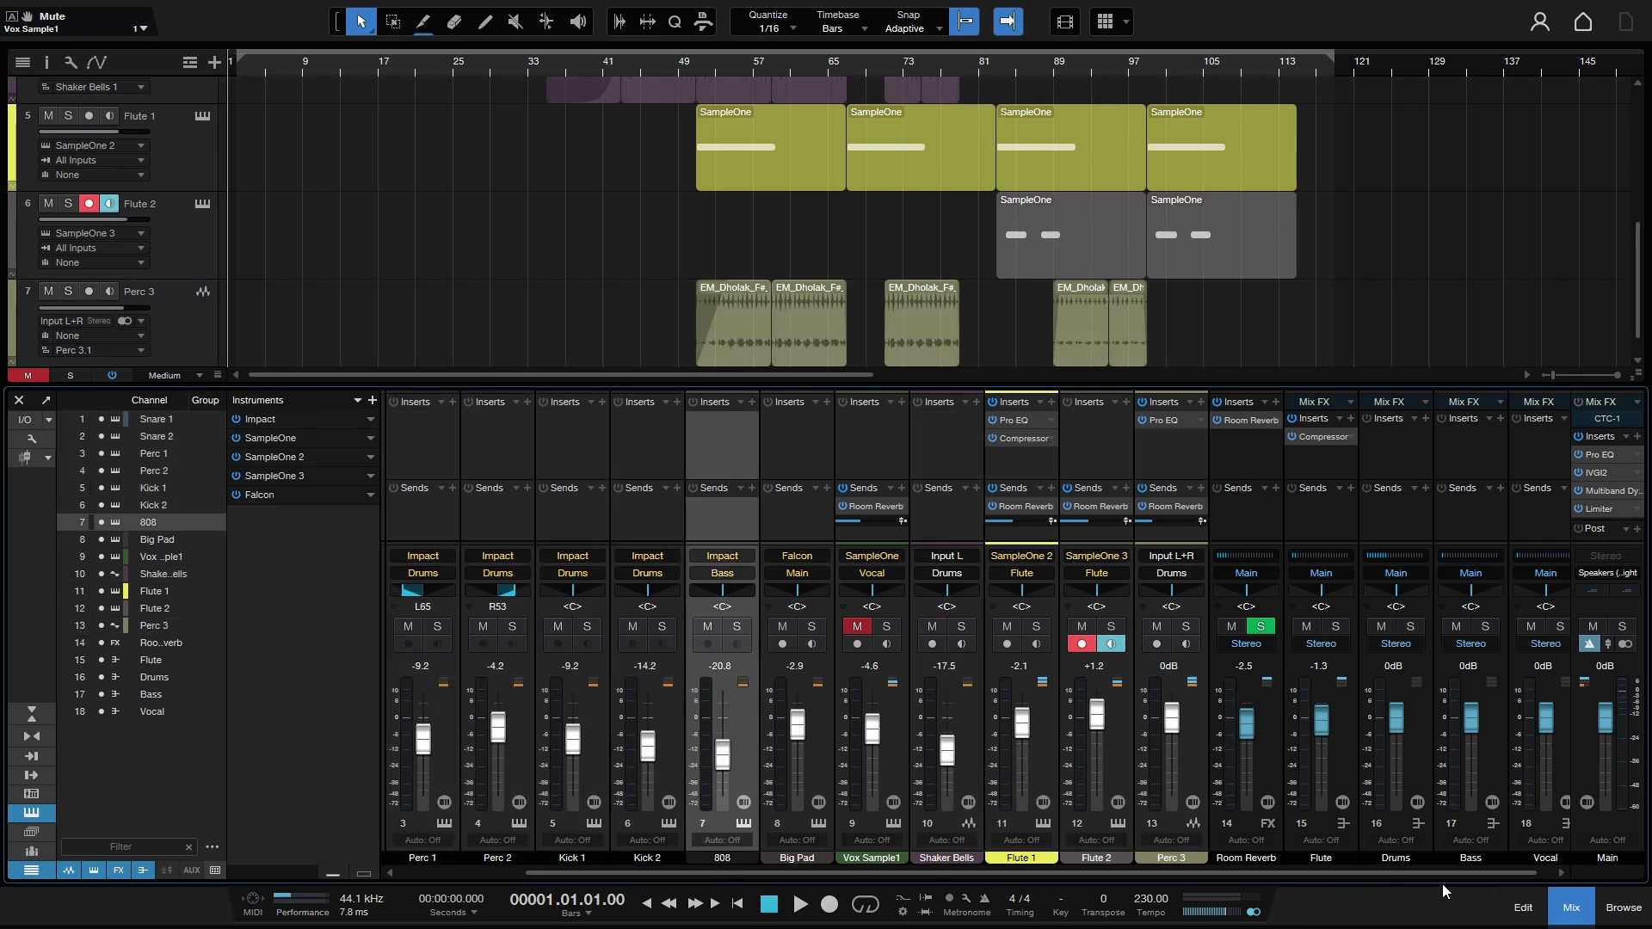
scroll(1447, 875, right, 1)
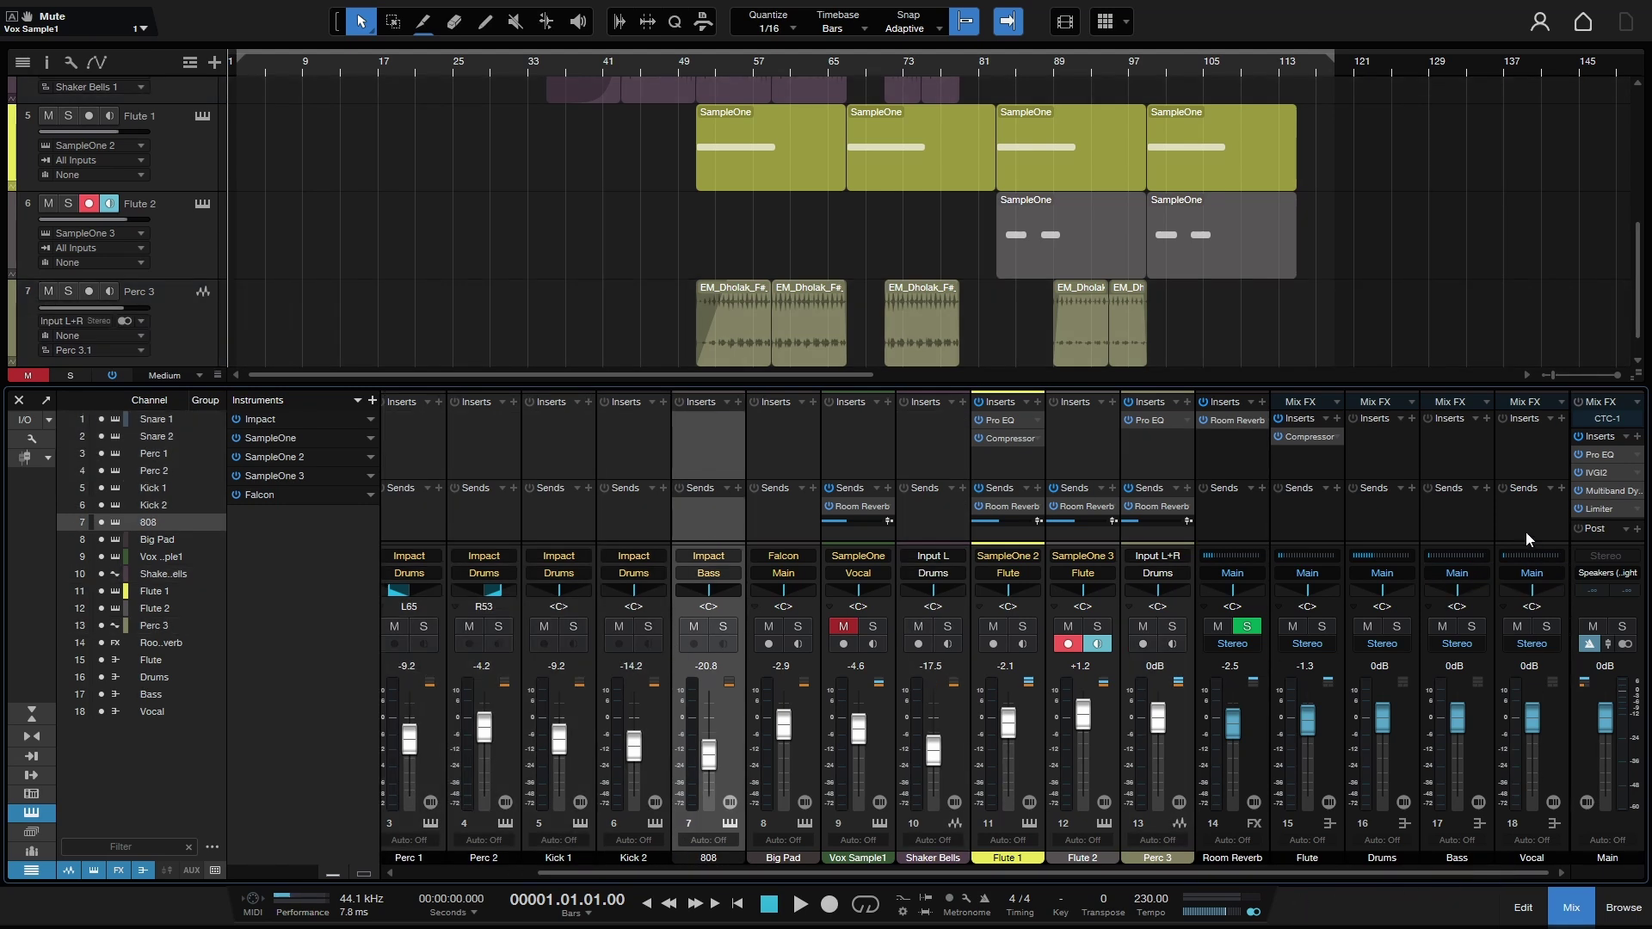
click(1539, 575)
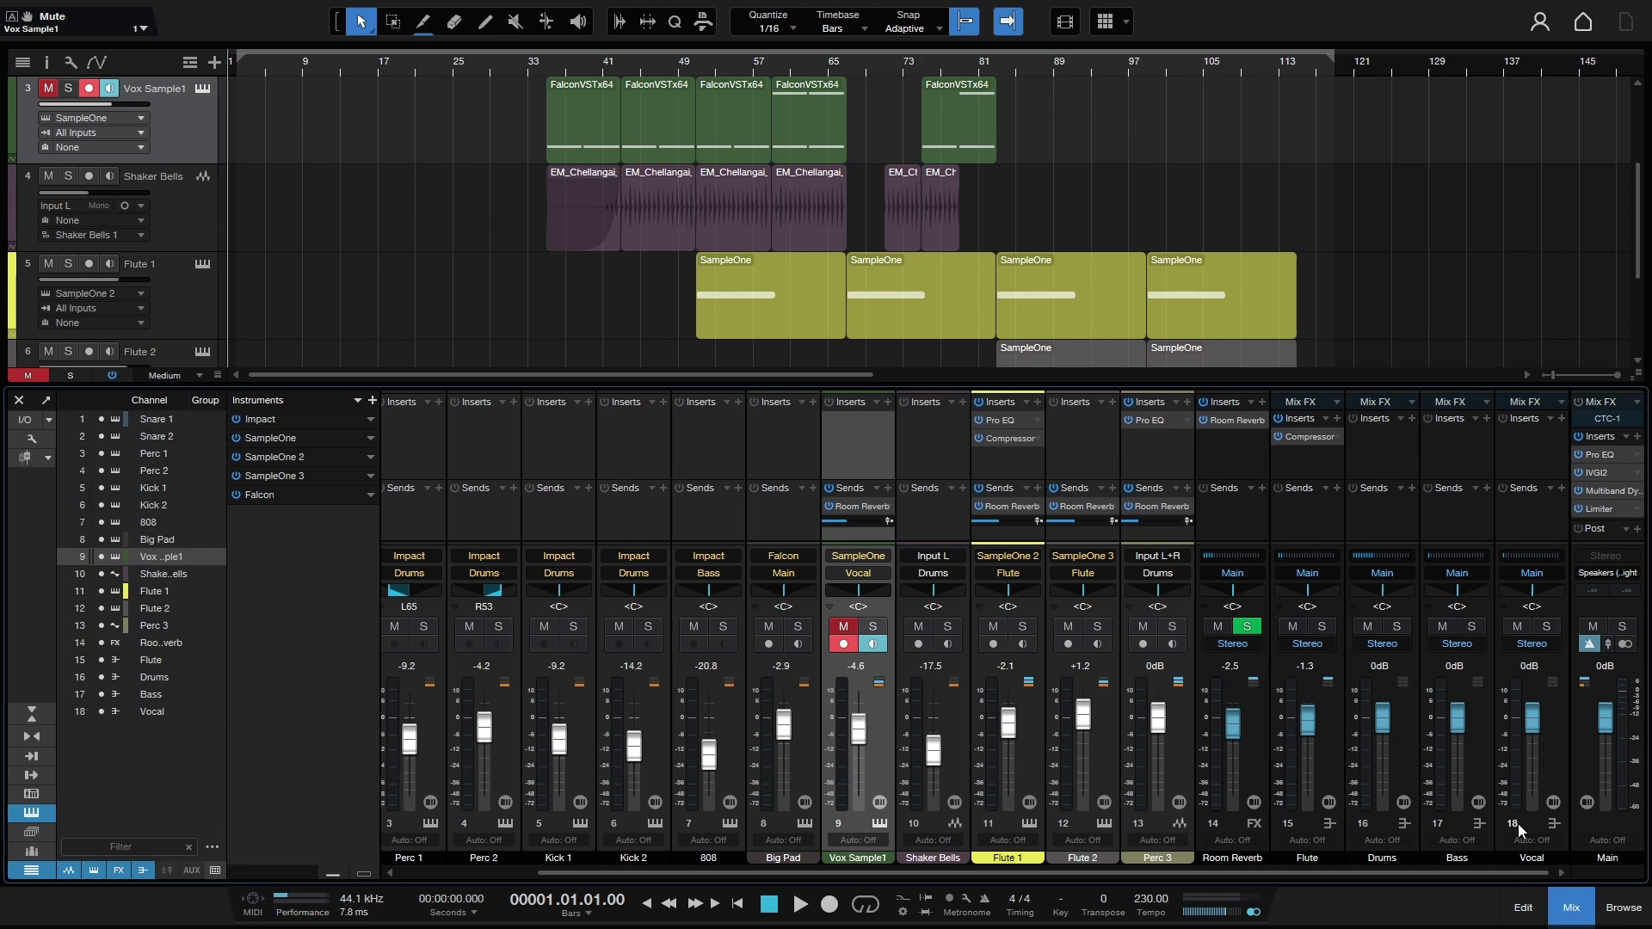
Reopen Export Stems, try selecting only the active channels, and include all channels in the export, even the muted Vox Sample1.
key(ctrl+shift+e)
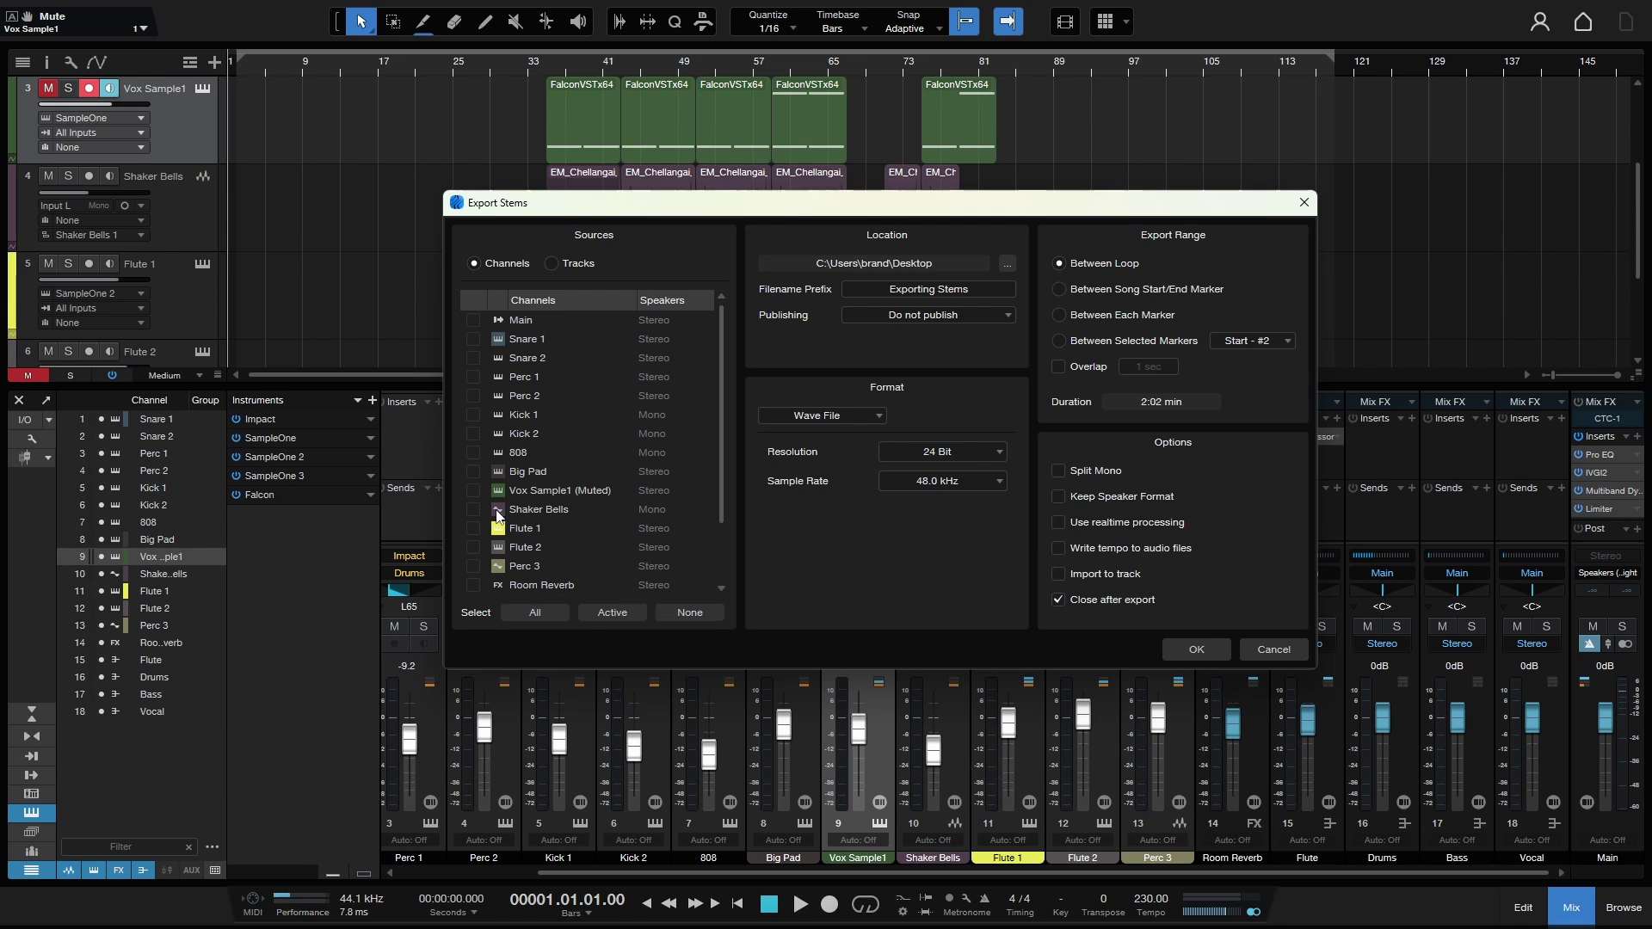
click(611, 614)
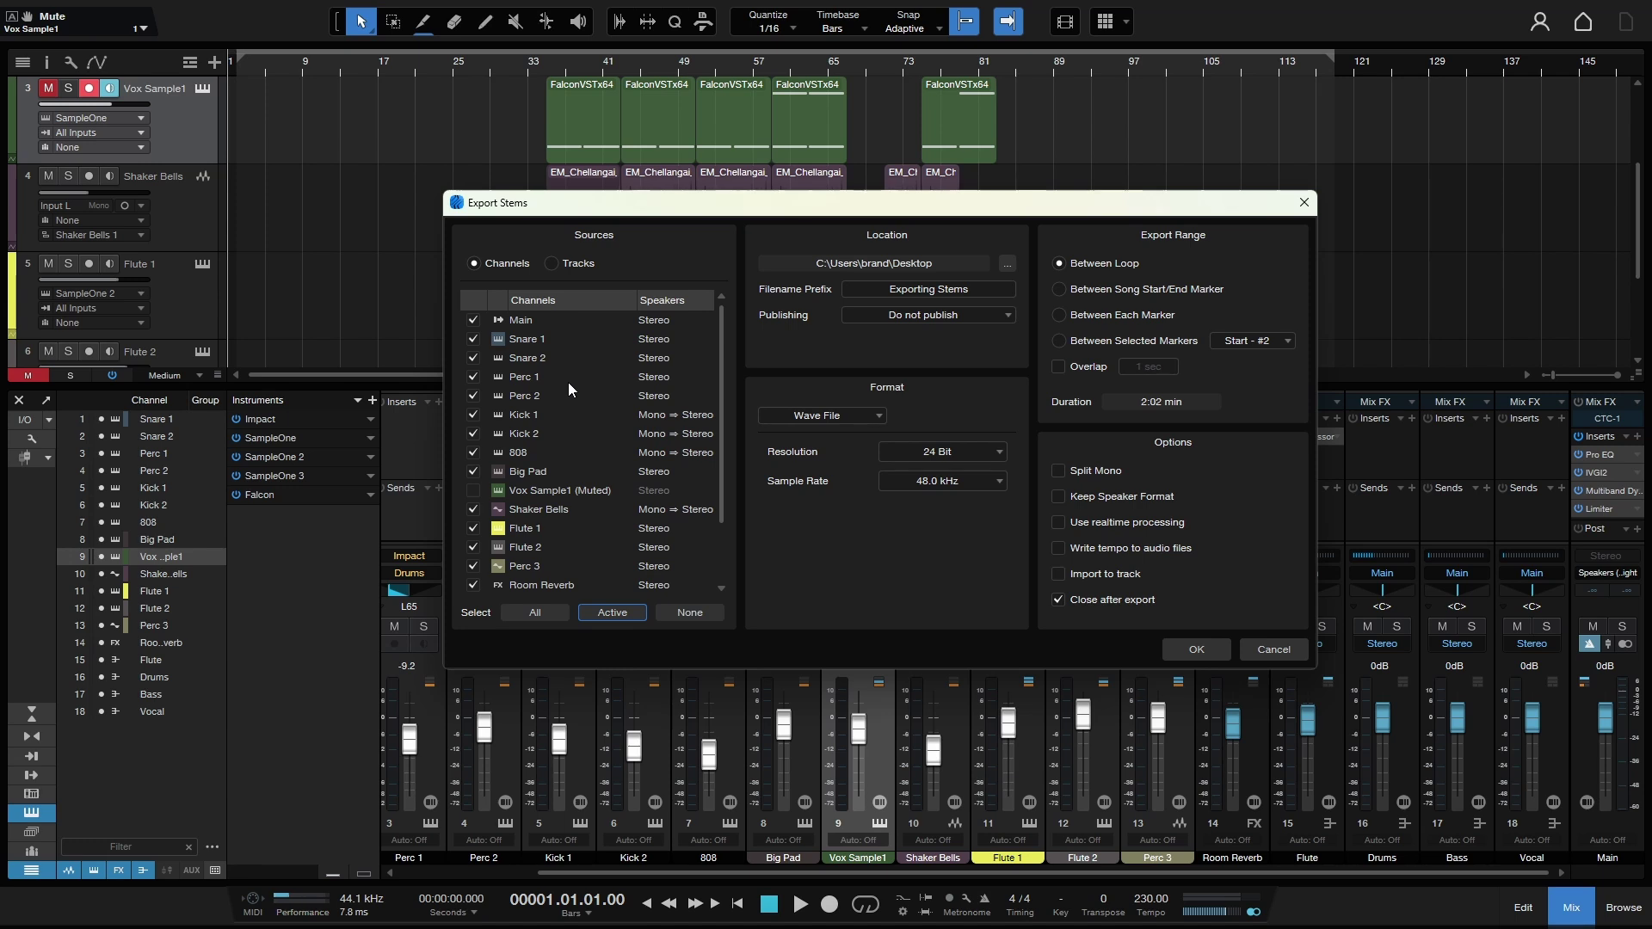
scroll(568, 405, down, 2)
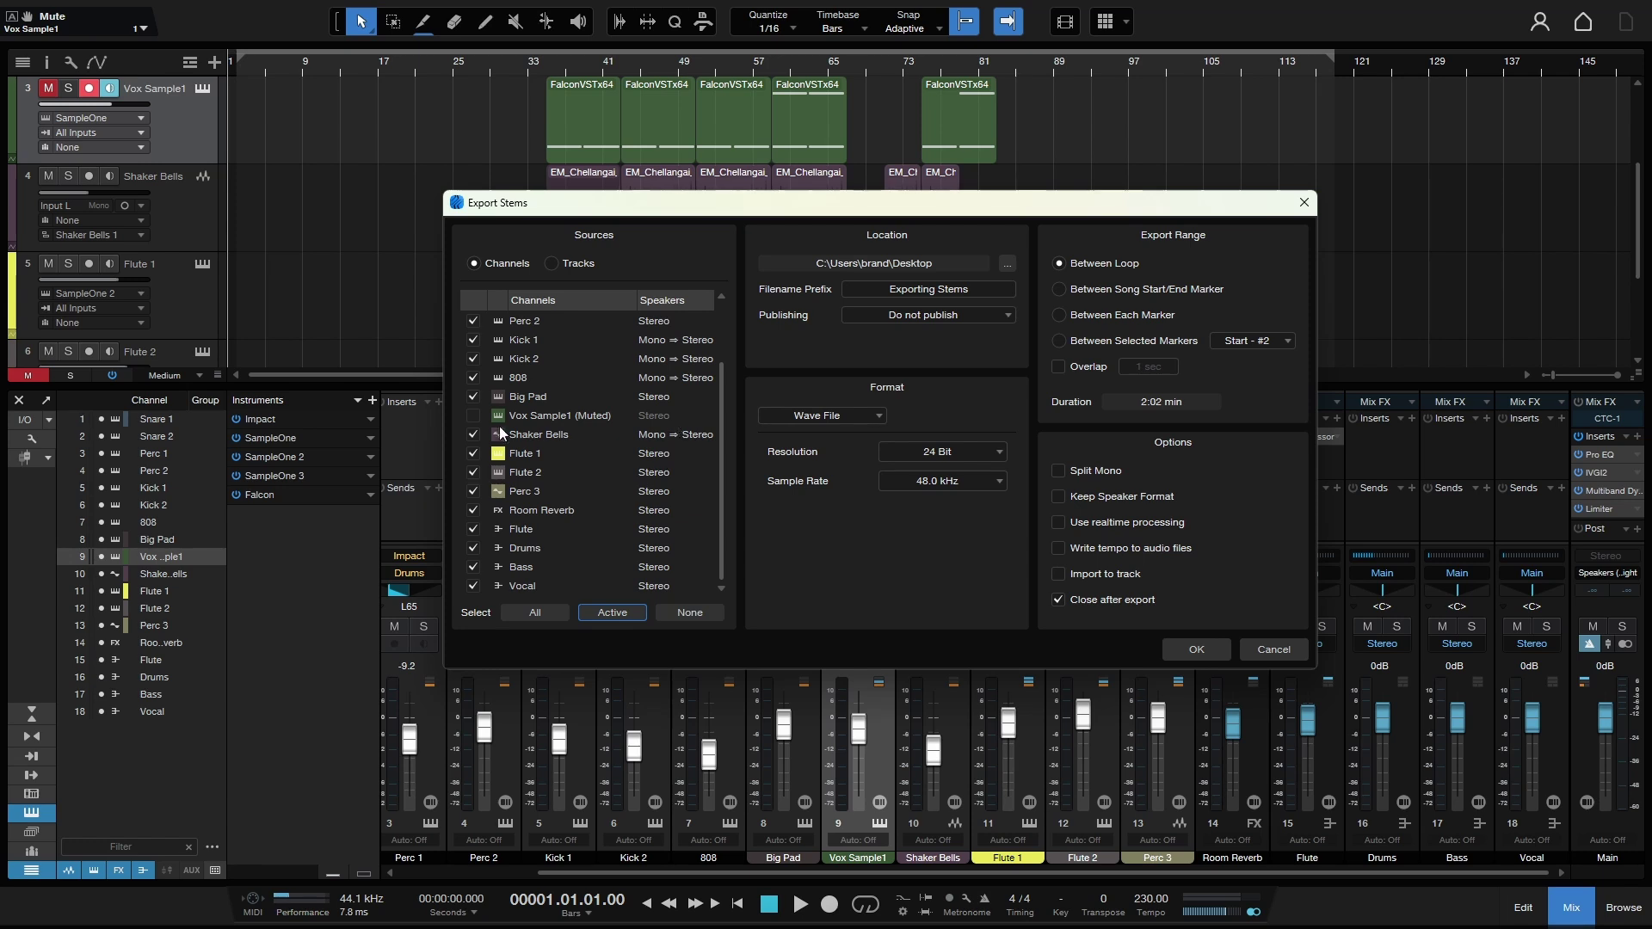
click(473, 416)
click(614, 616)
click(539, 611)
scroll(527, 488, up, 2)
scroll(516, 506, down, 2)
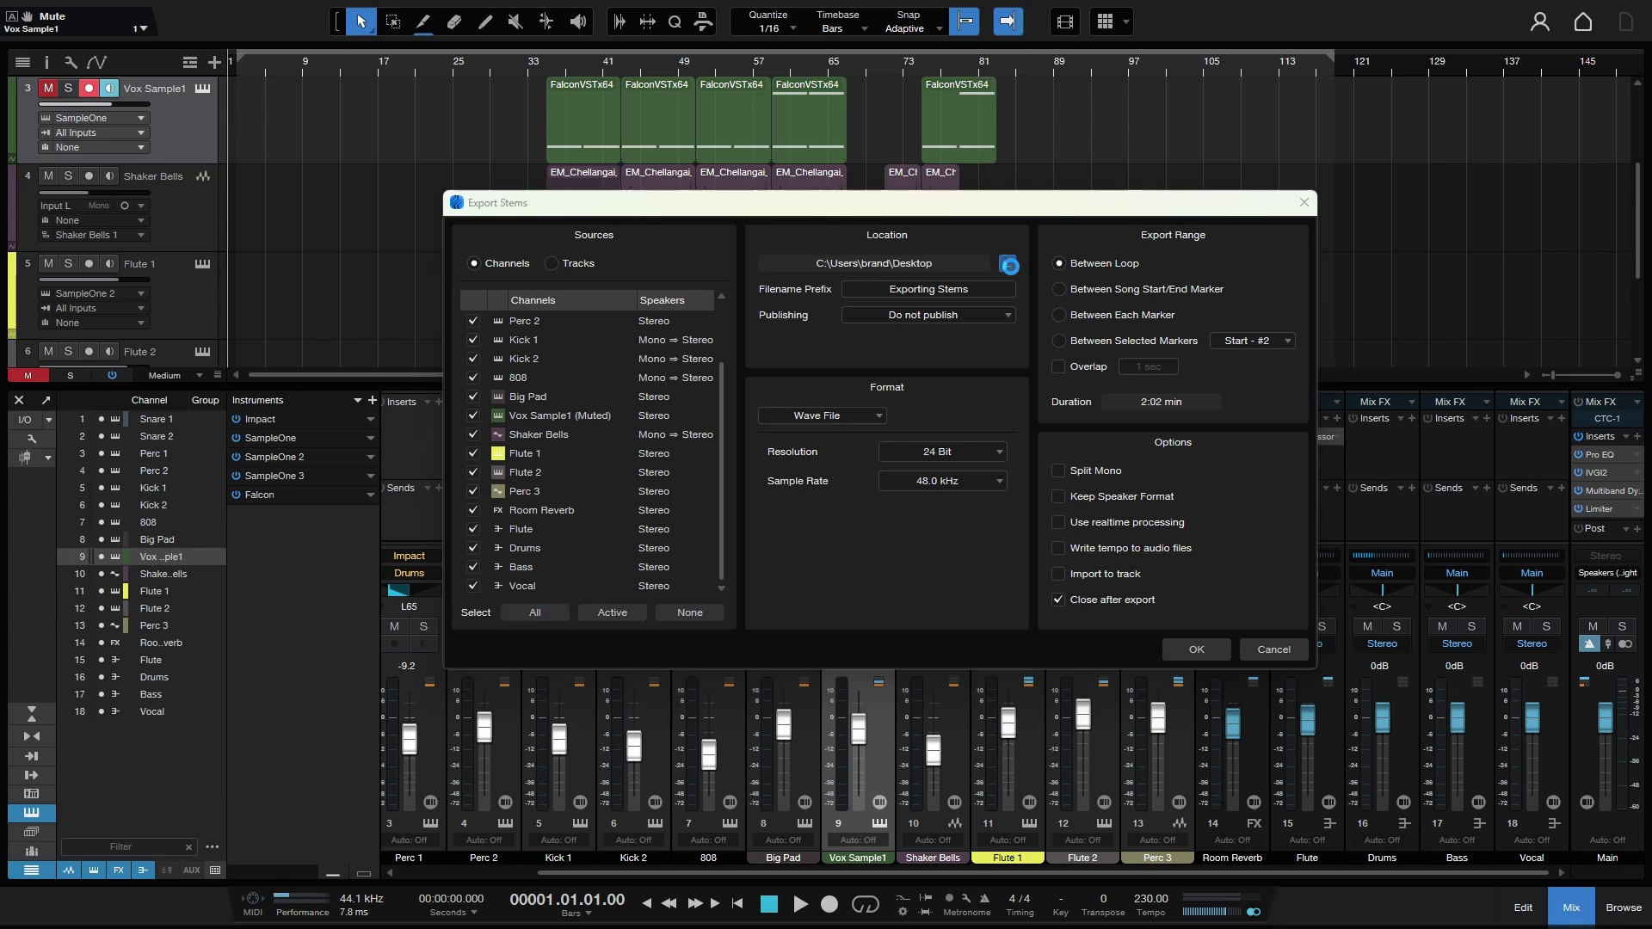
Check the folder choice for the export location and the Publishing options, keeping the Desktop folder and Do not publish.
click(1010, 267)
click(1181, 637)
click(965, 318)
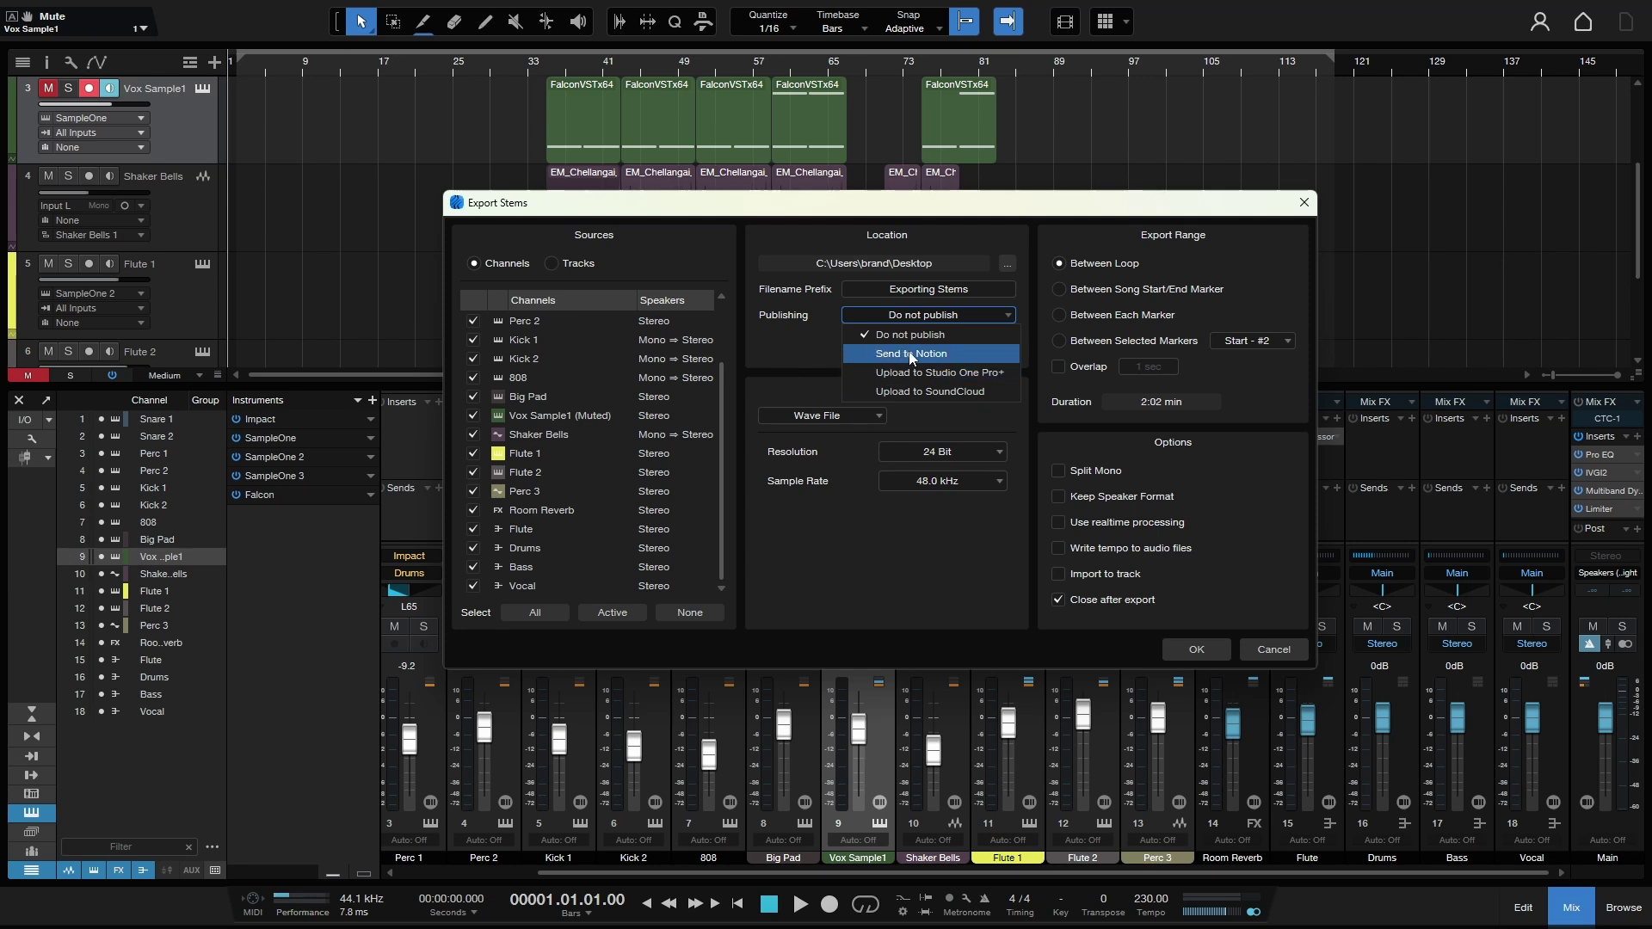
click(785, 341)
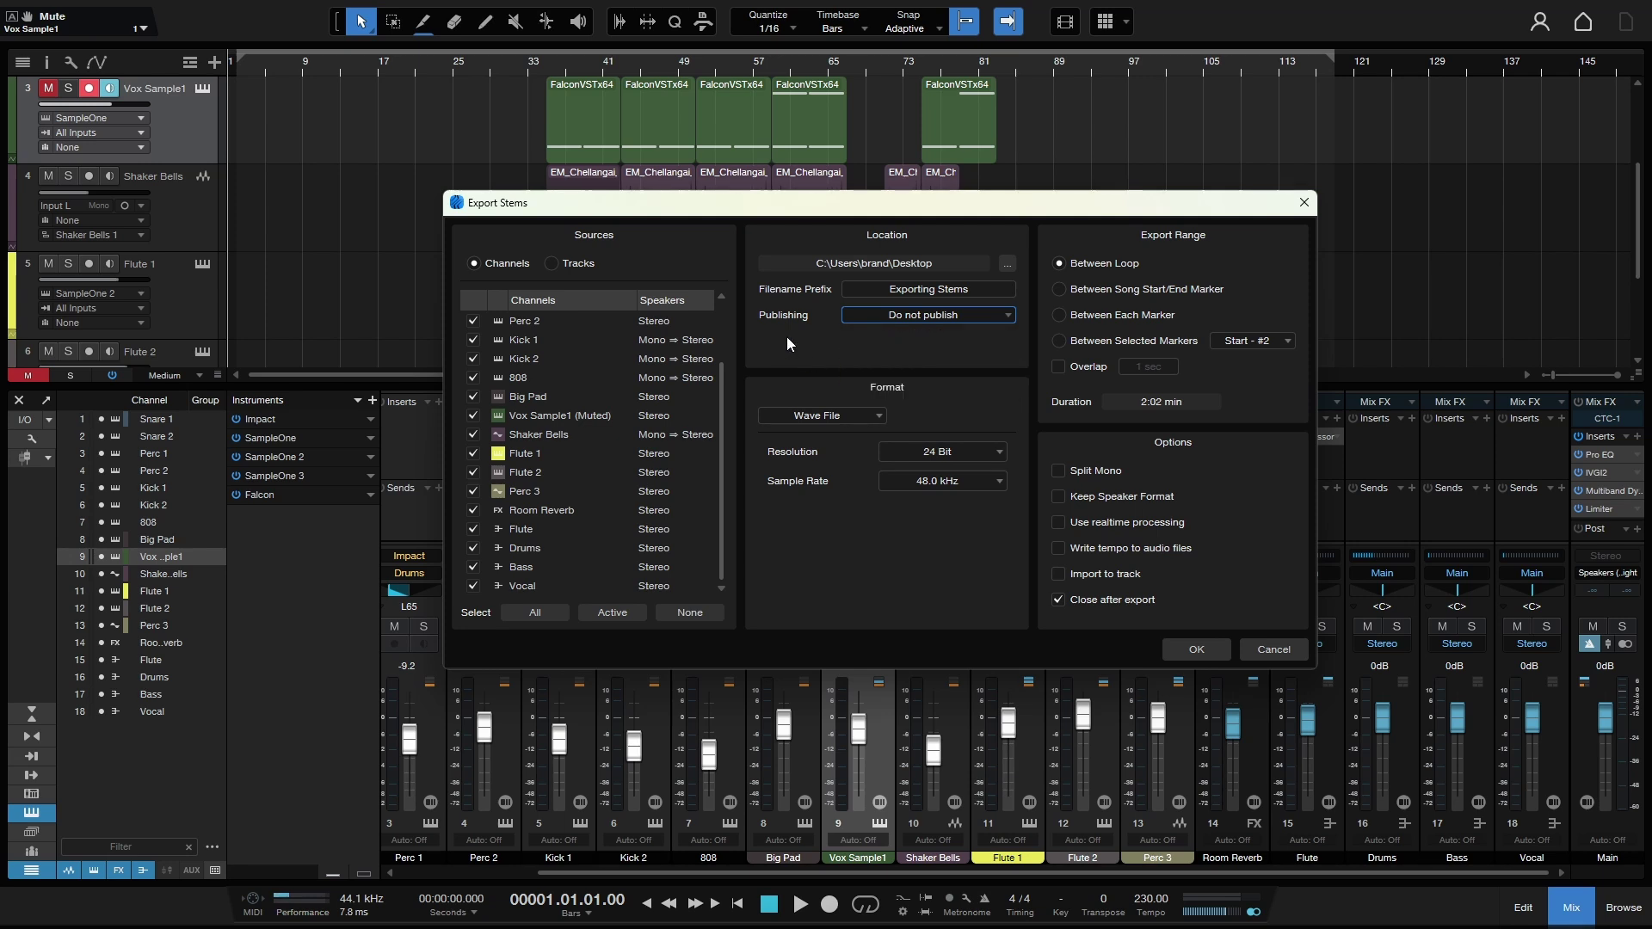
Review the available file formats, resolutions and sample rates, keeping Wave File, 24 Bit and 48.0 kHz.
click(877, 416)
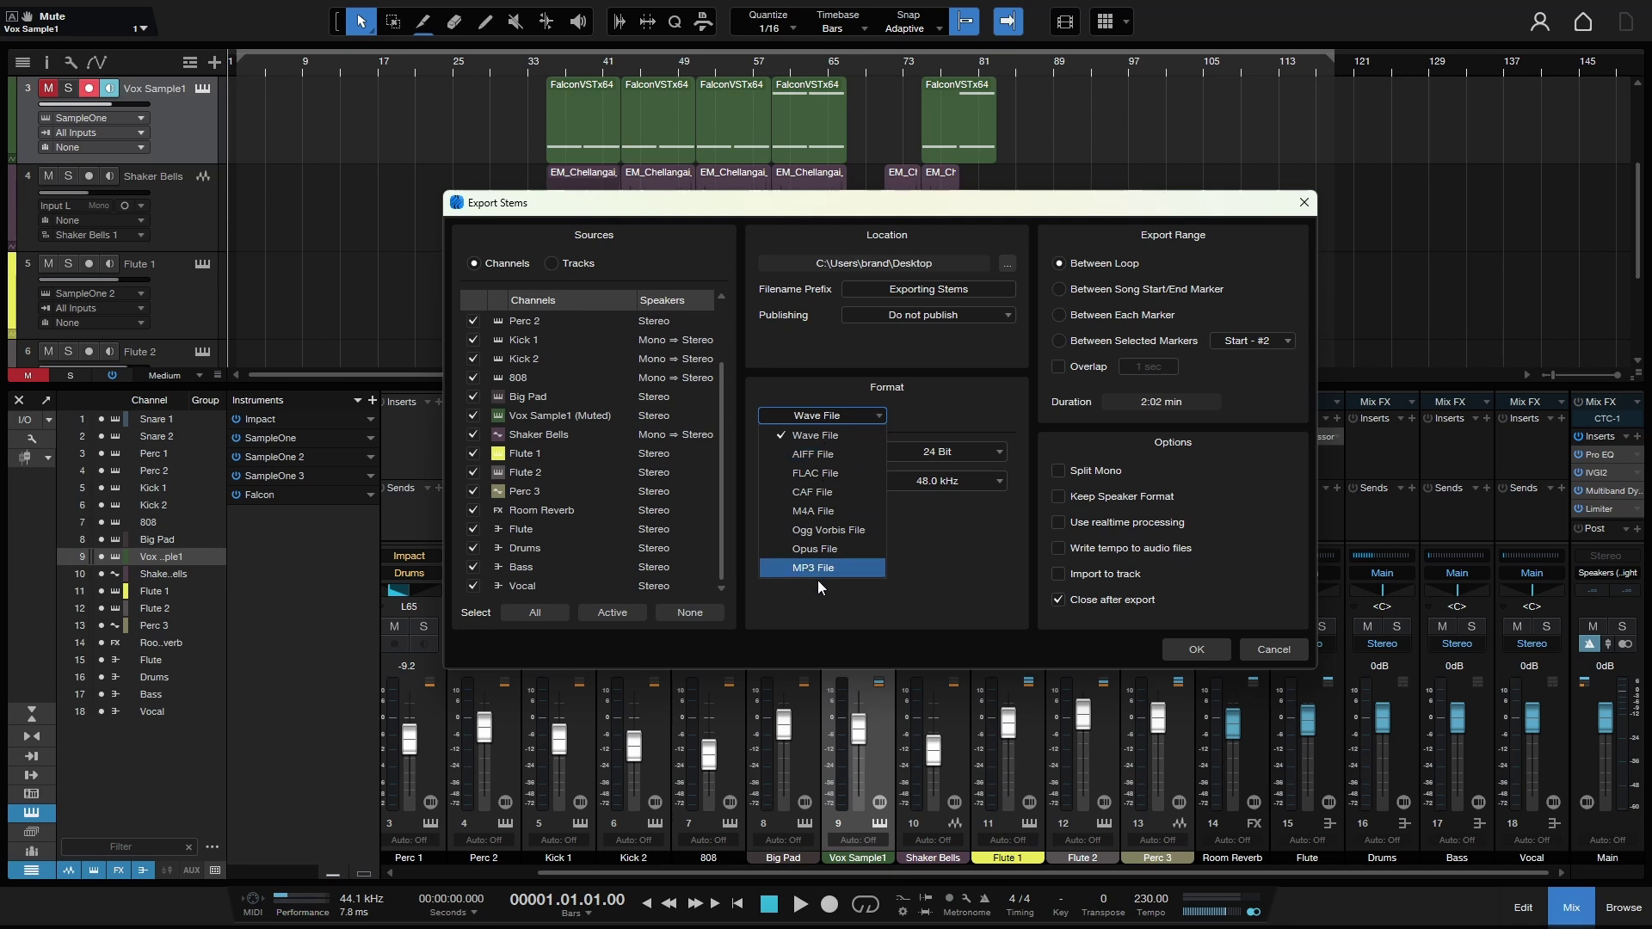
click(968, 416)
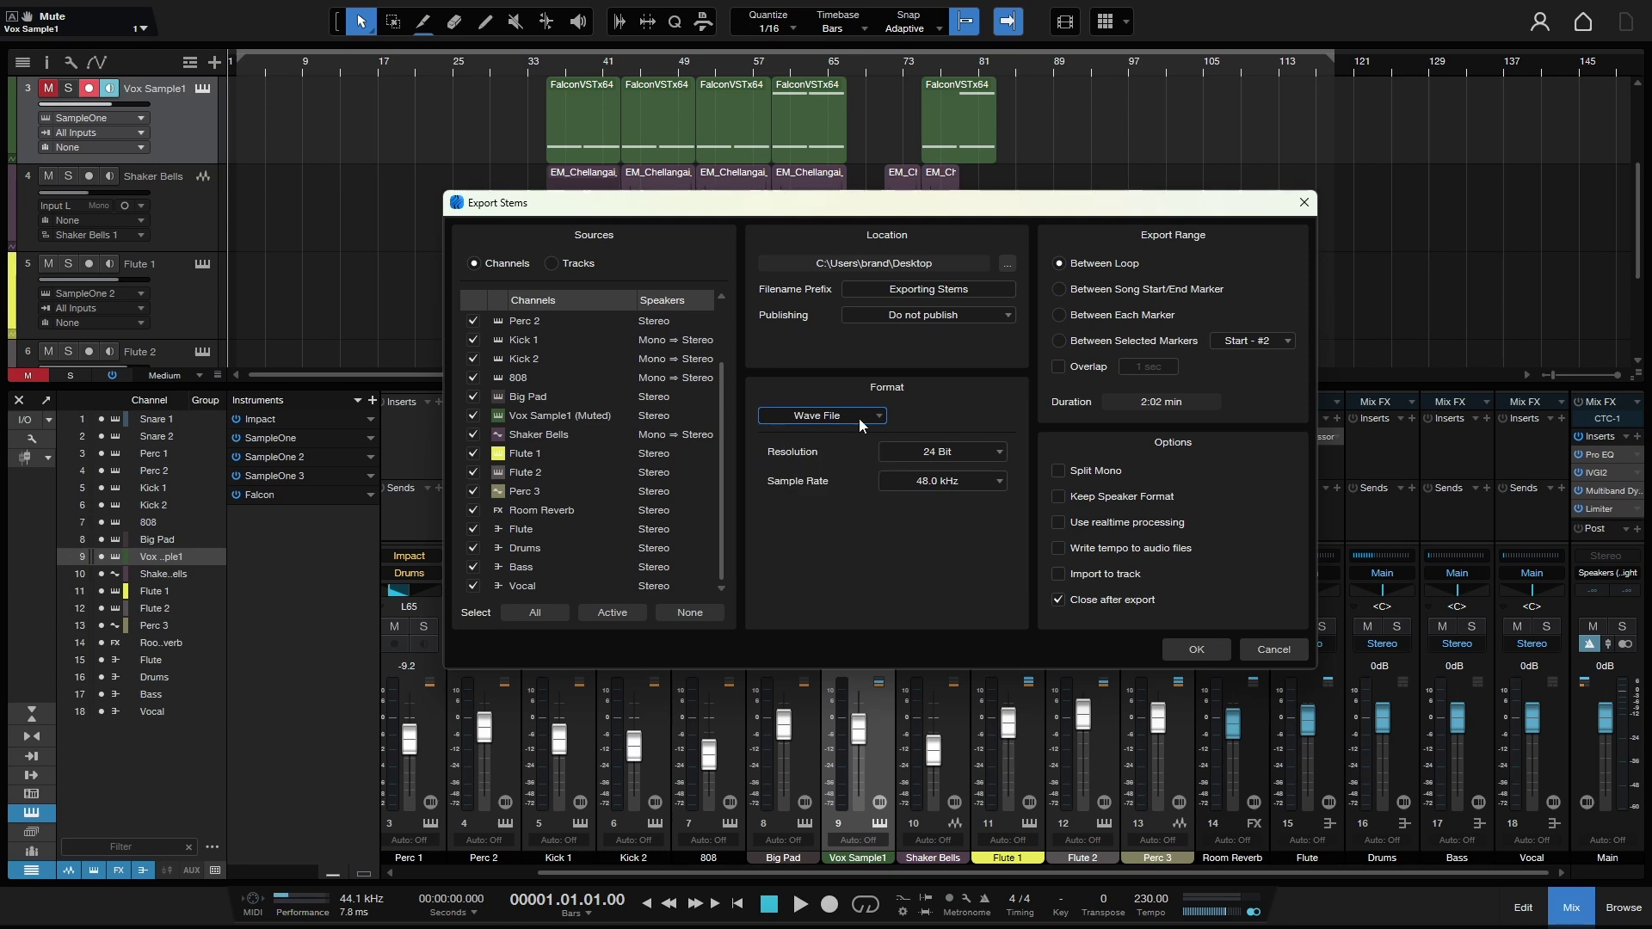
click(996, 453)
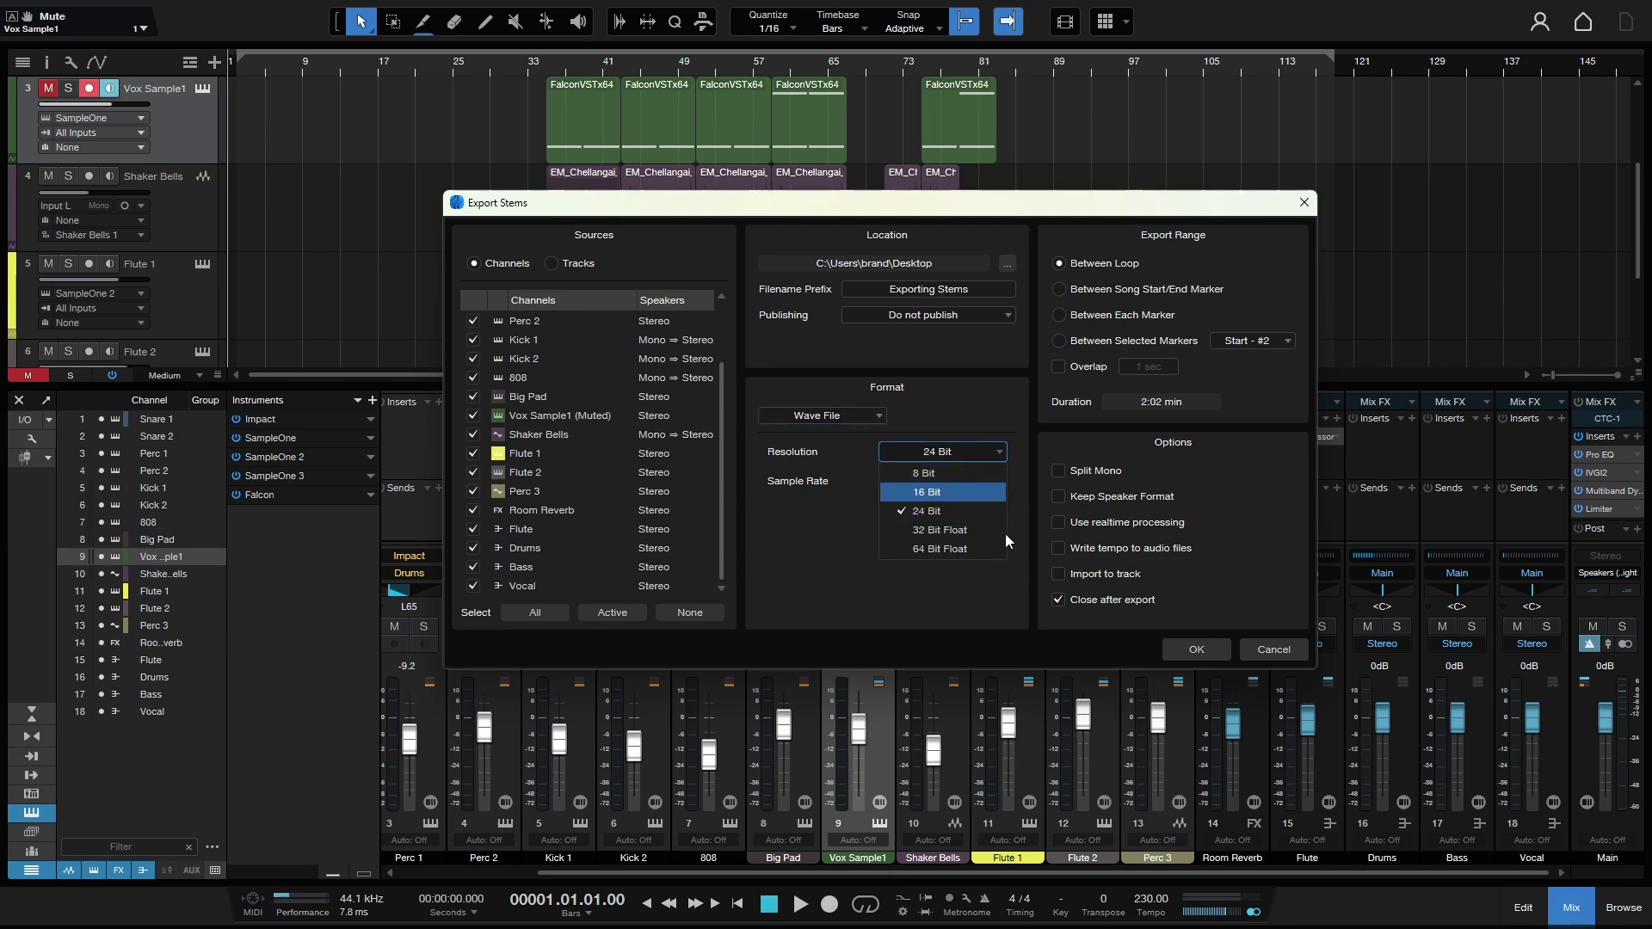
click(942, 597)
click(985, 482)
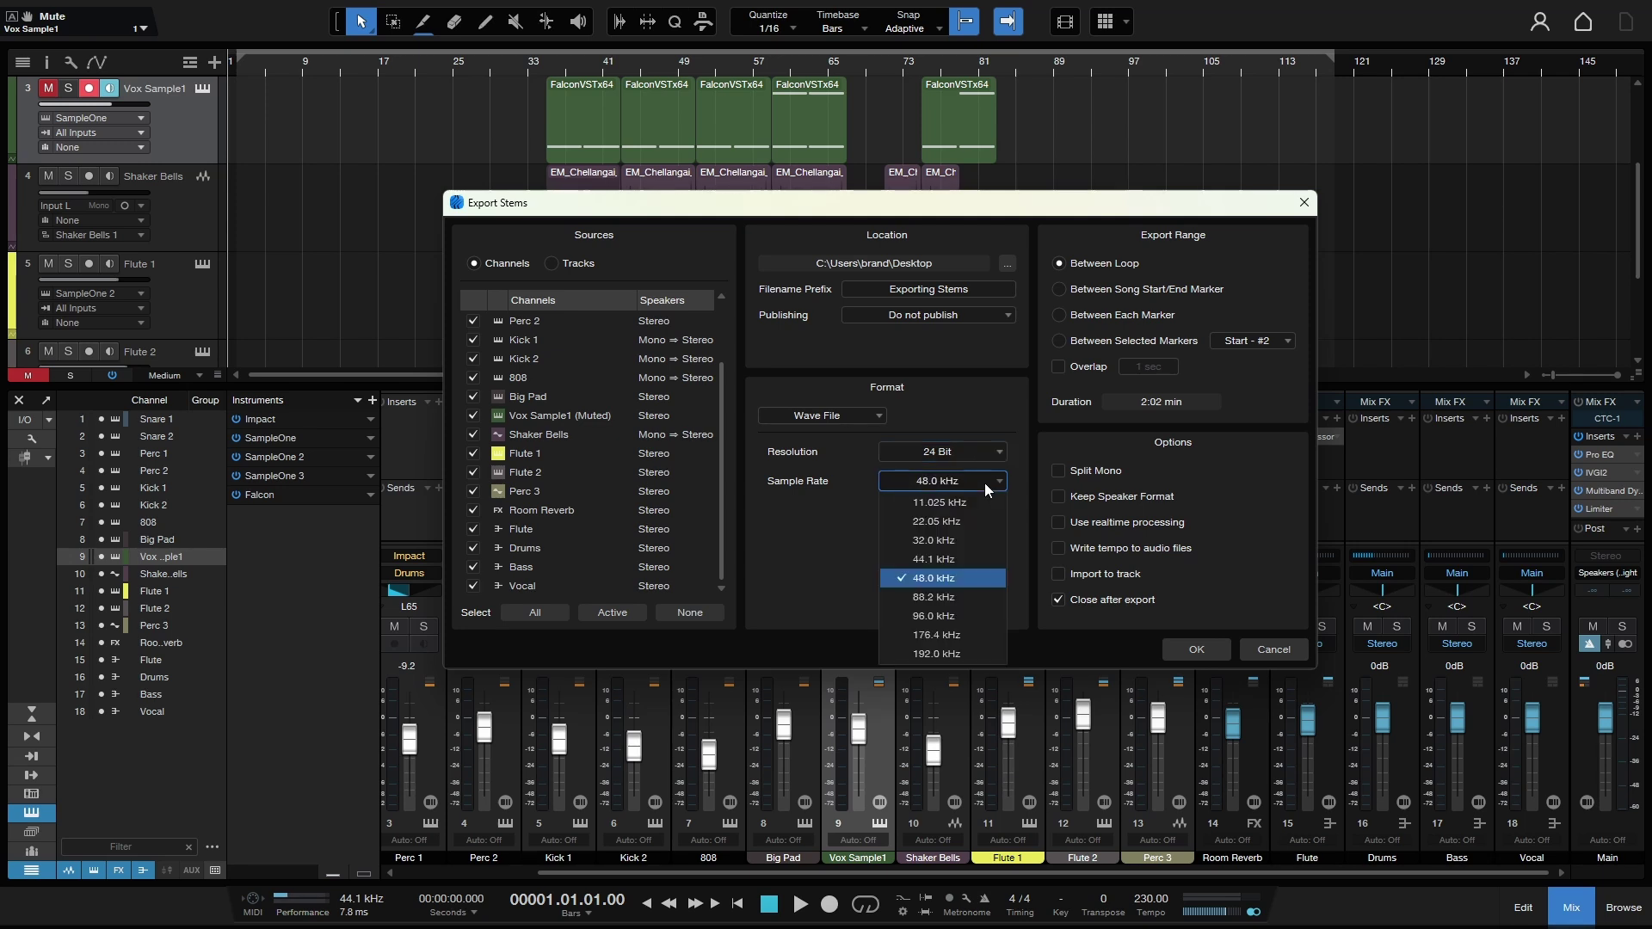
click(825, 564)
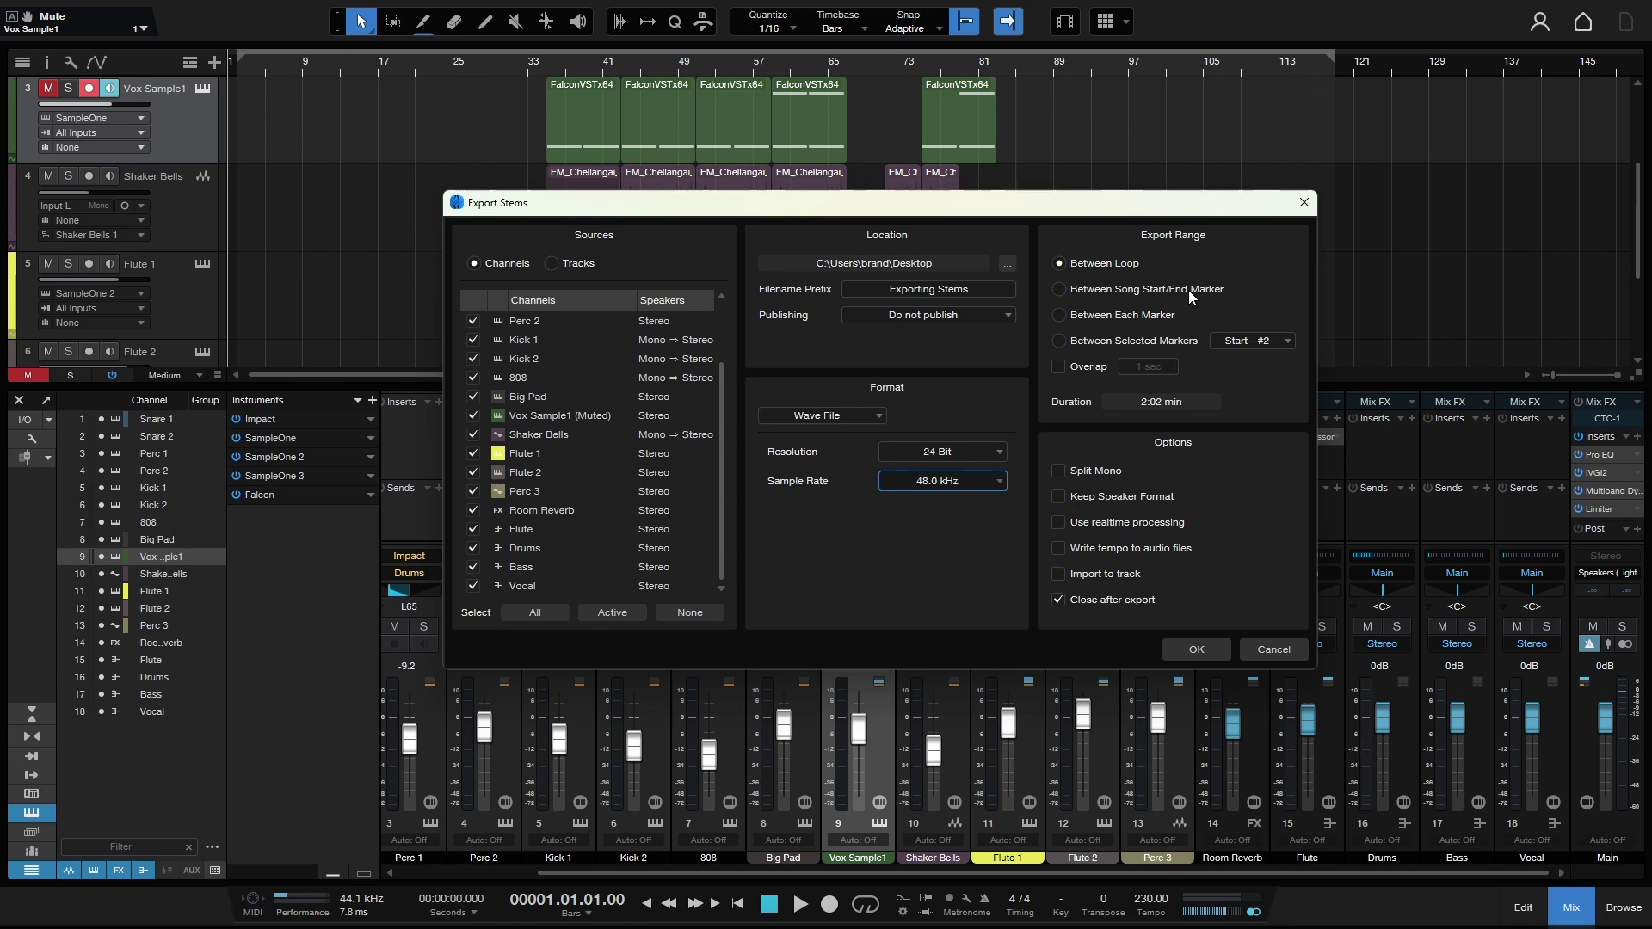
Set the export range to Between Song Start/End Marker, and reopen Export Stems with the Marker track shown above the arrangement.
click(1058, 289)
click(1273, 648)
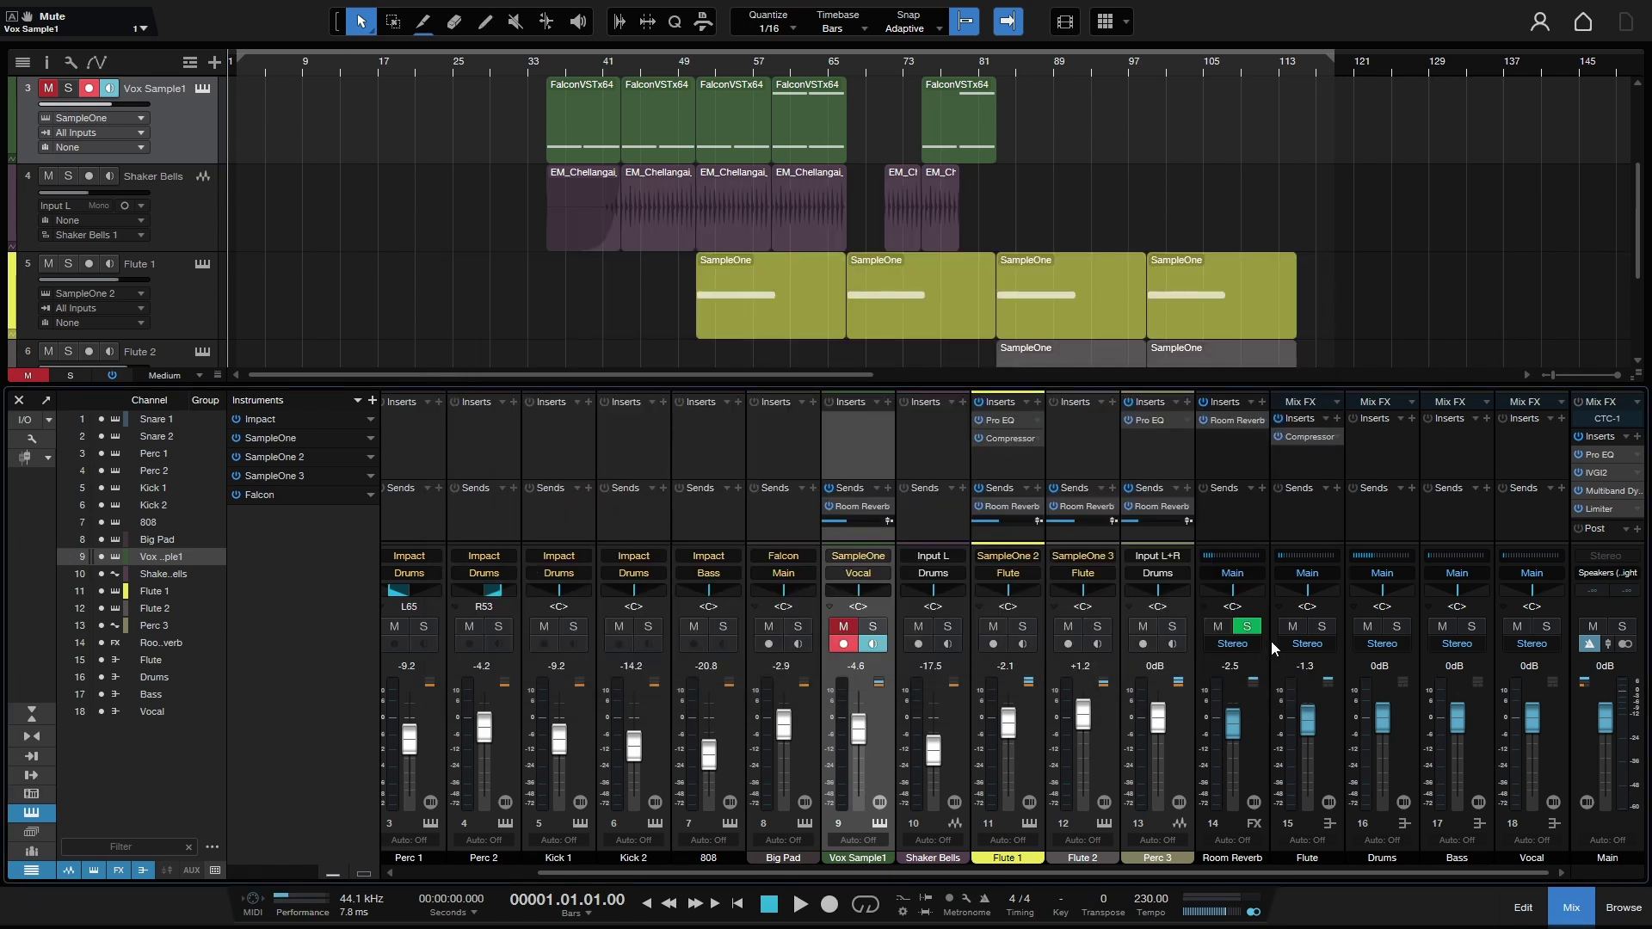
click(190, 64)
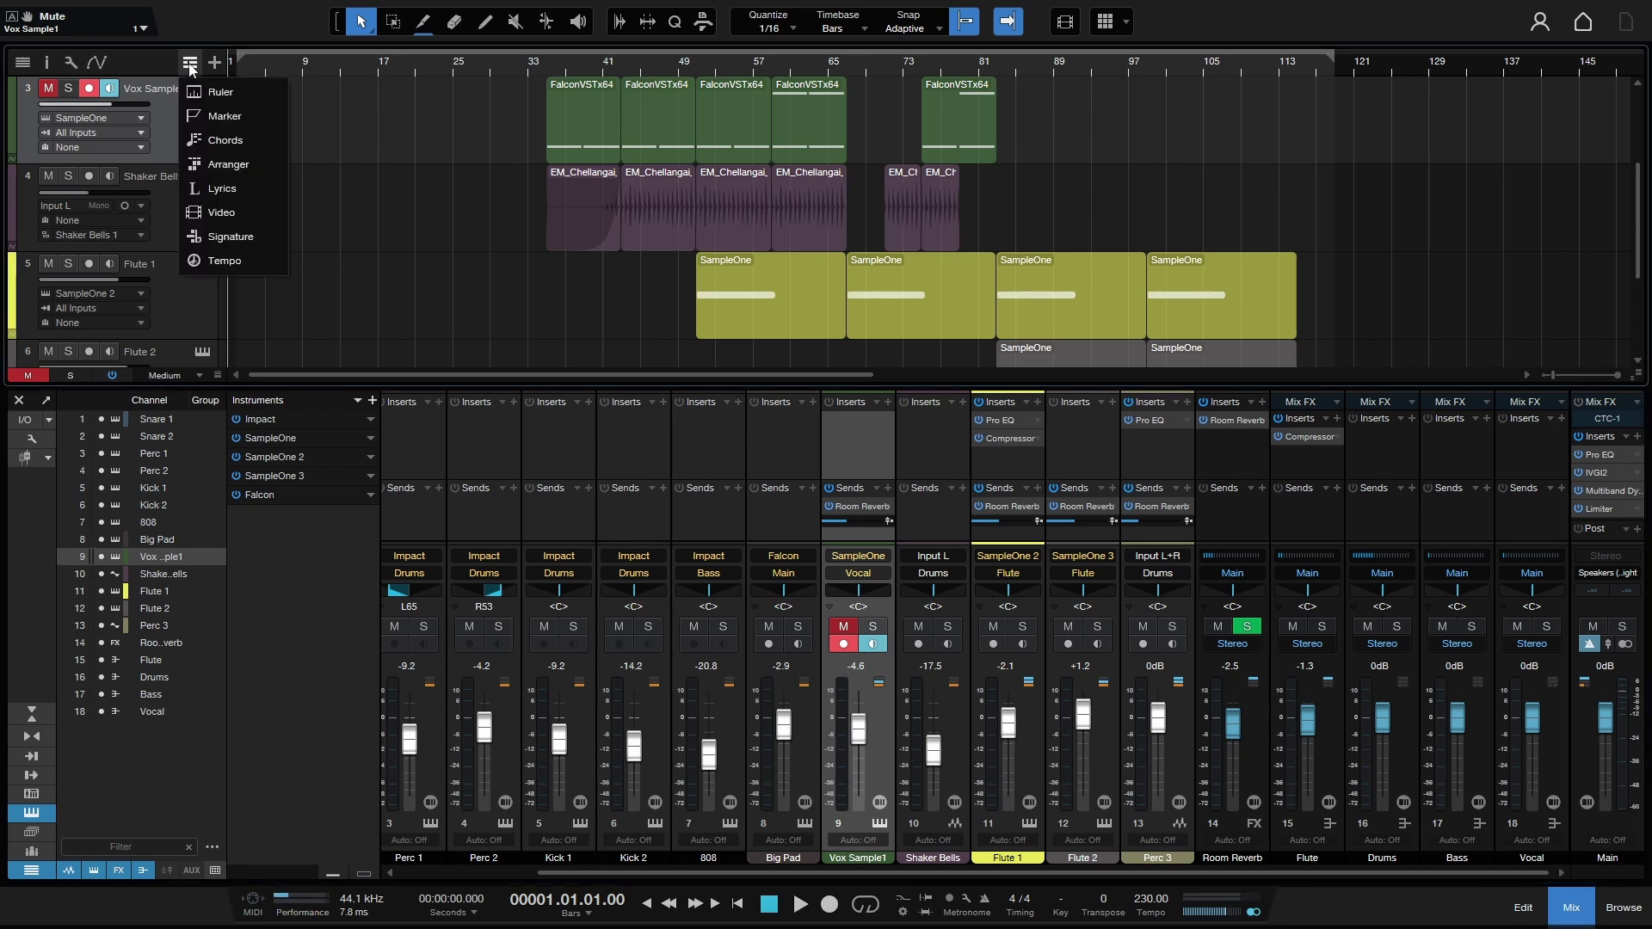
click(224, 117)
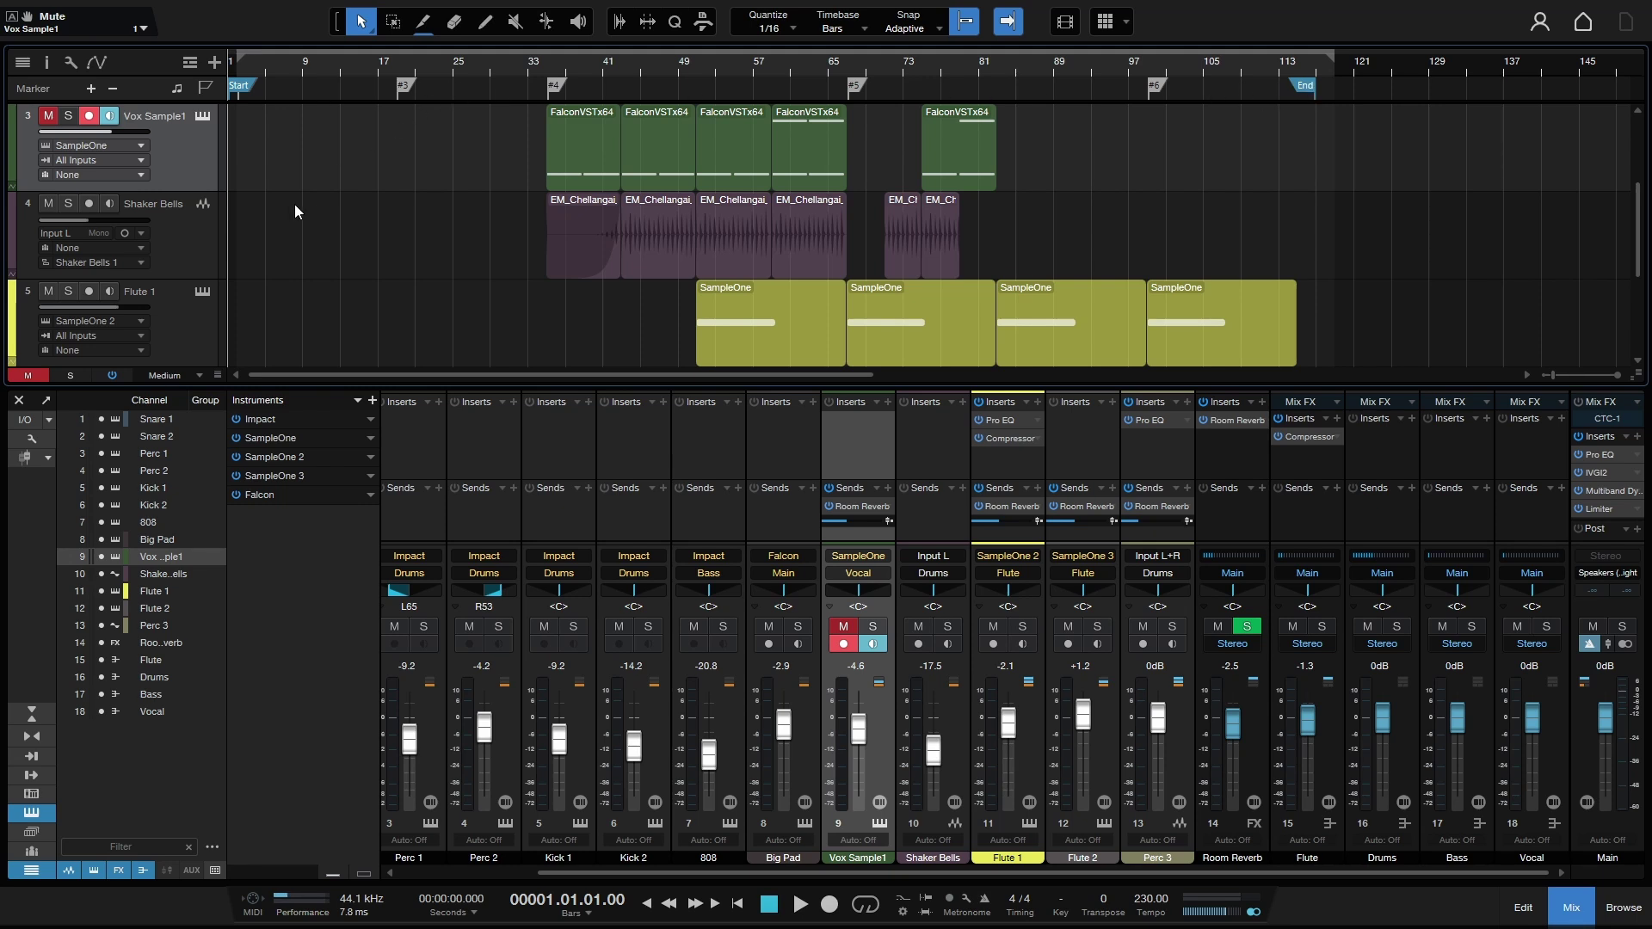
key(ctrl+shift+e)
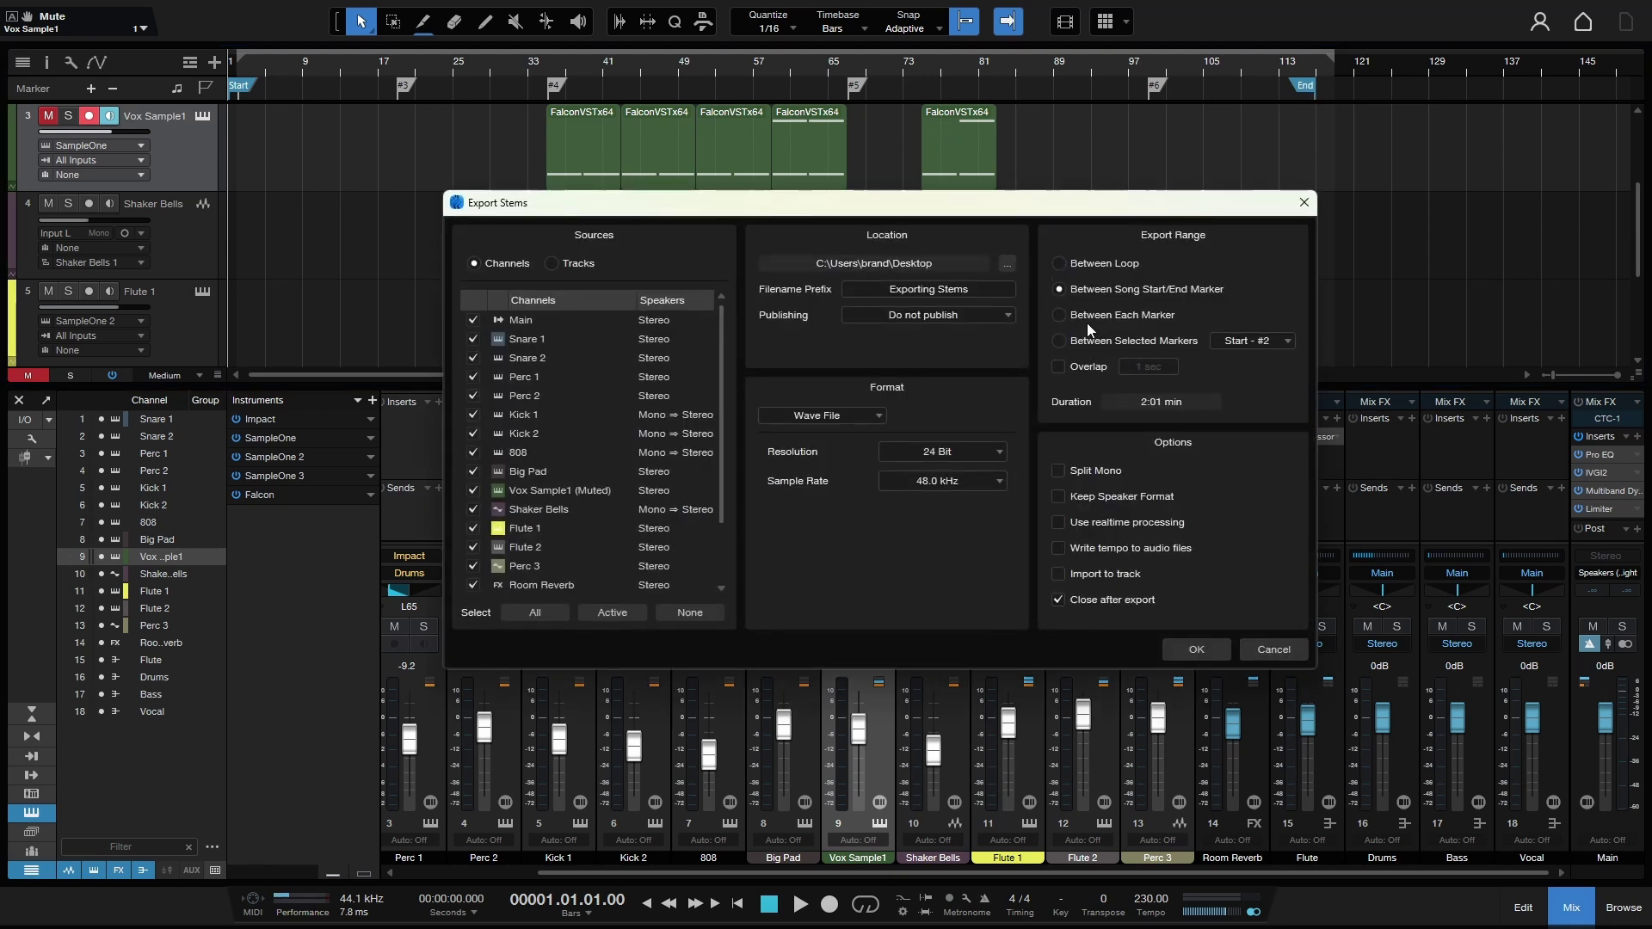
Try the Between Each Marker and Between Selected Markers export ranges, choosing the #3 - #4 and #4 - #5 sections.
click(1060, 316)
click(1059, 340)
click(1283, 343)
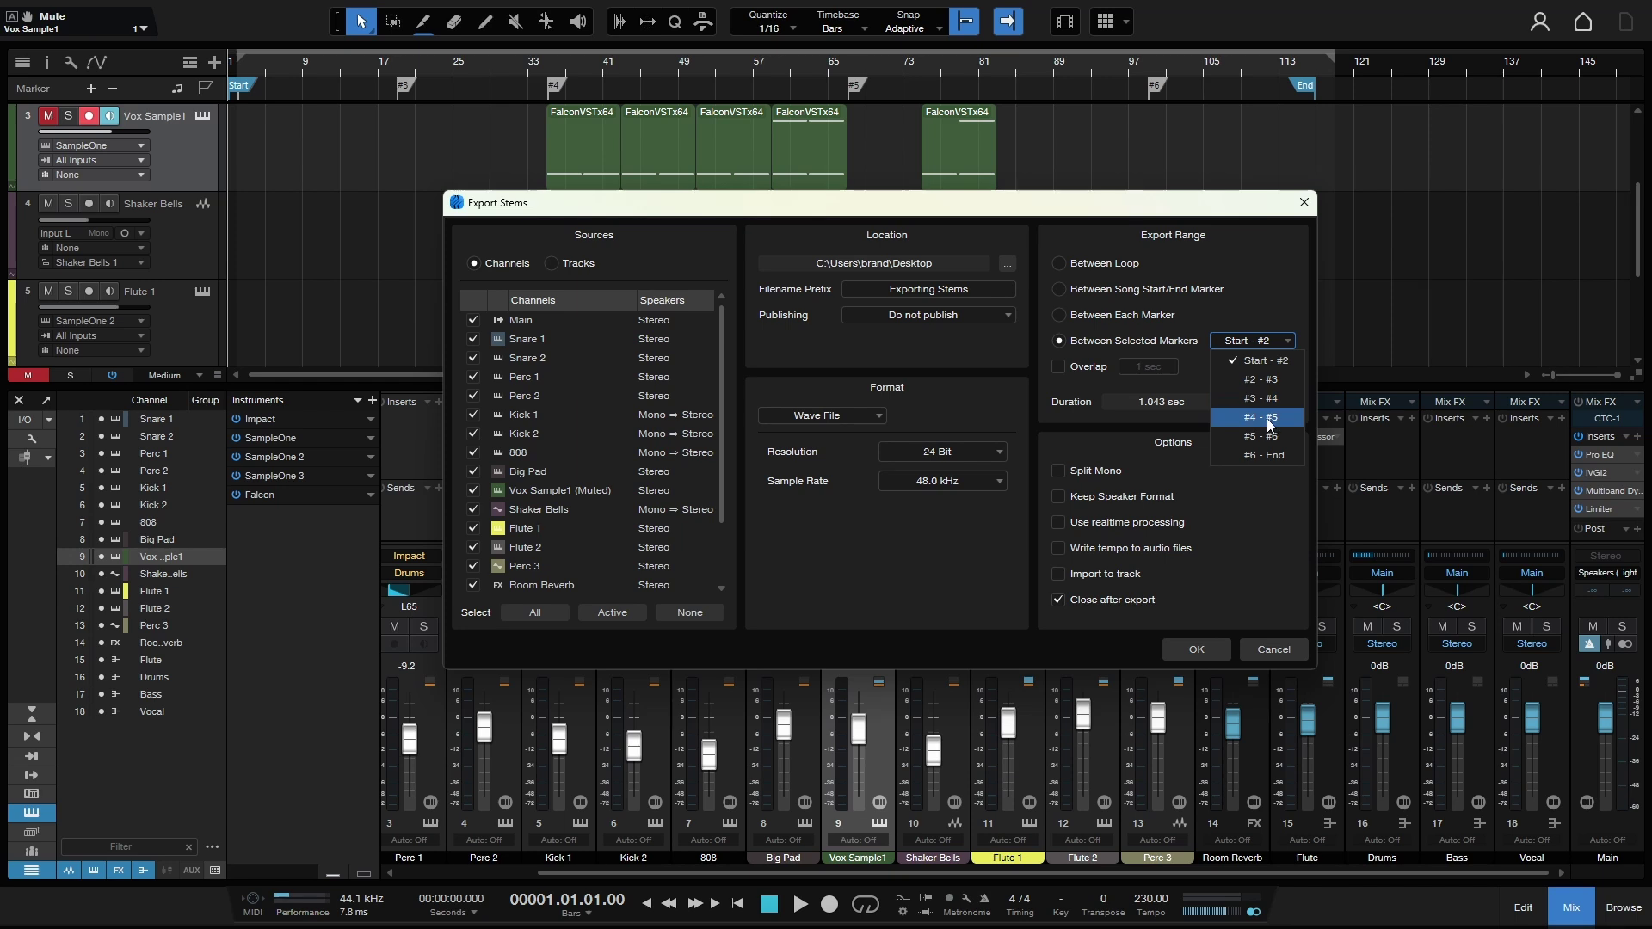
click(1265, 539)
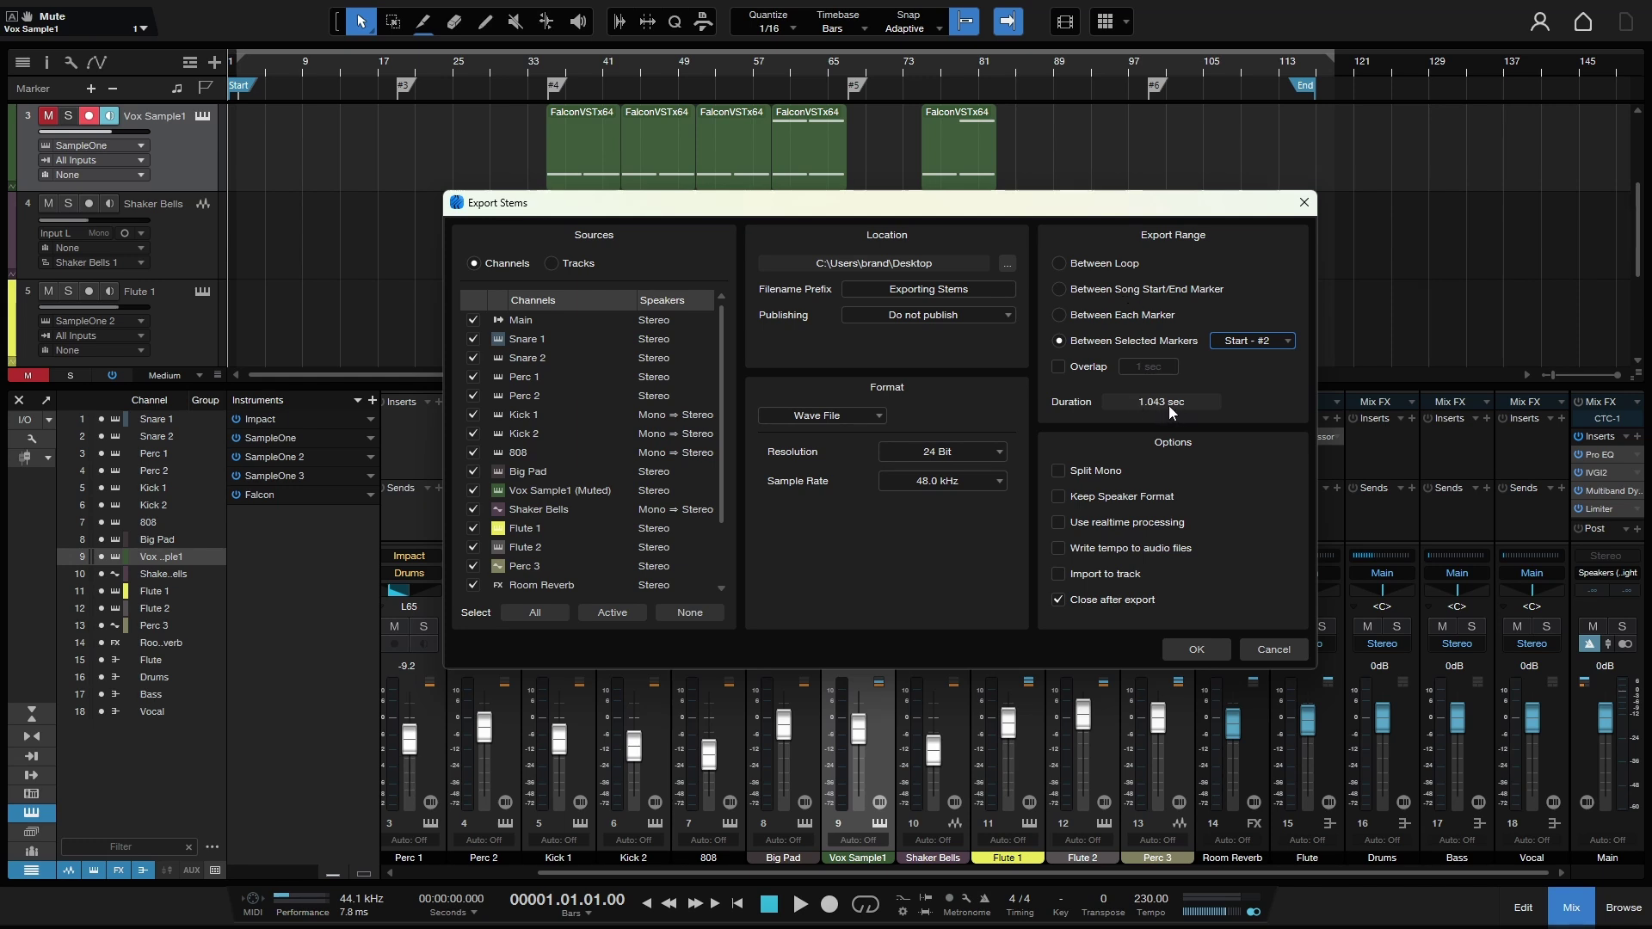
click(1282, 342)
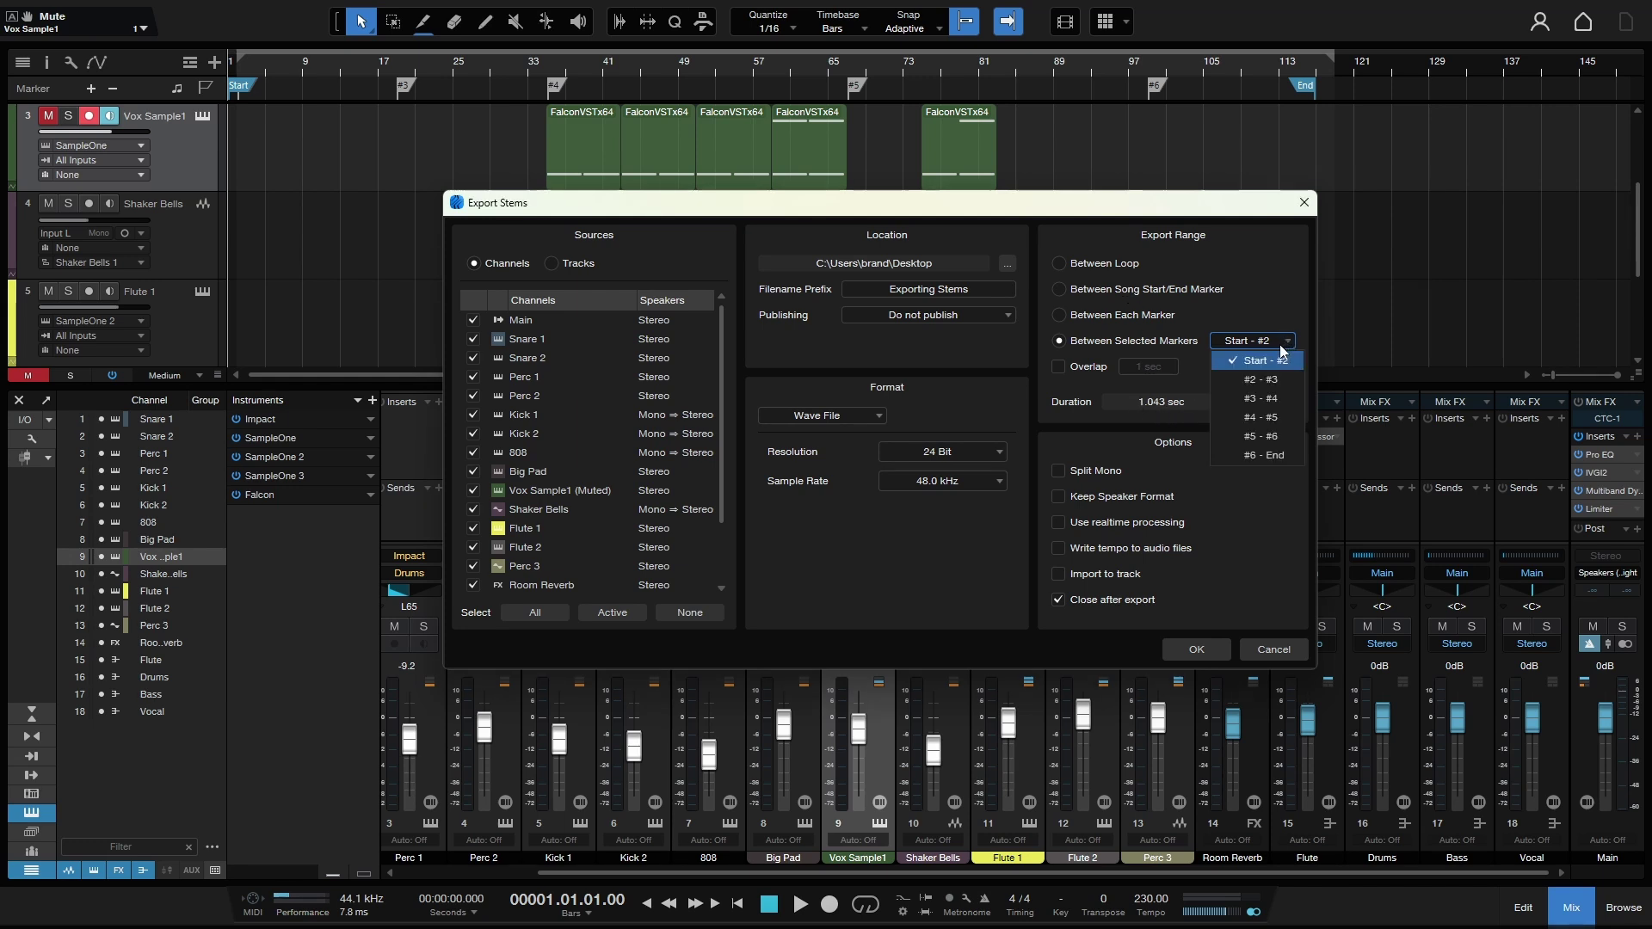
click(1262, 399)
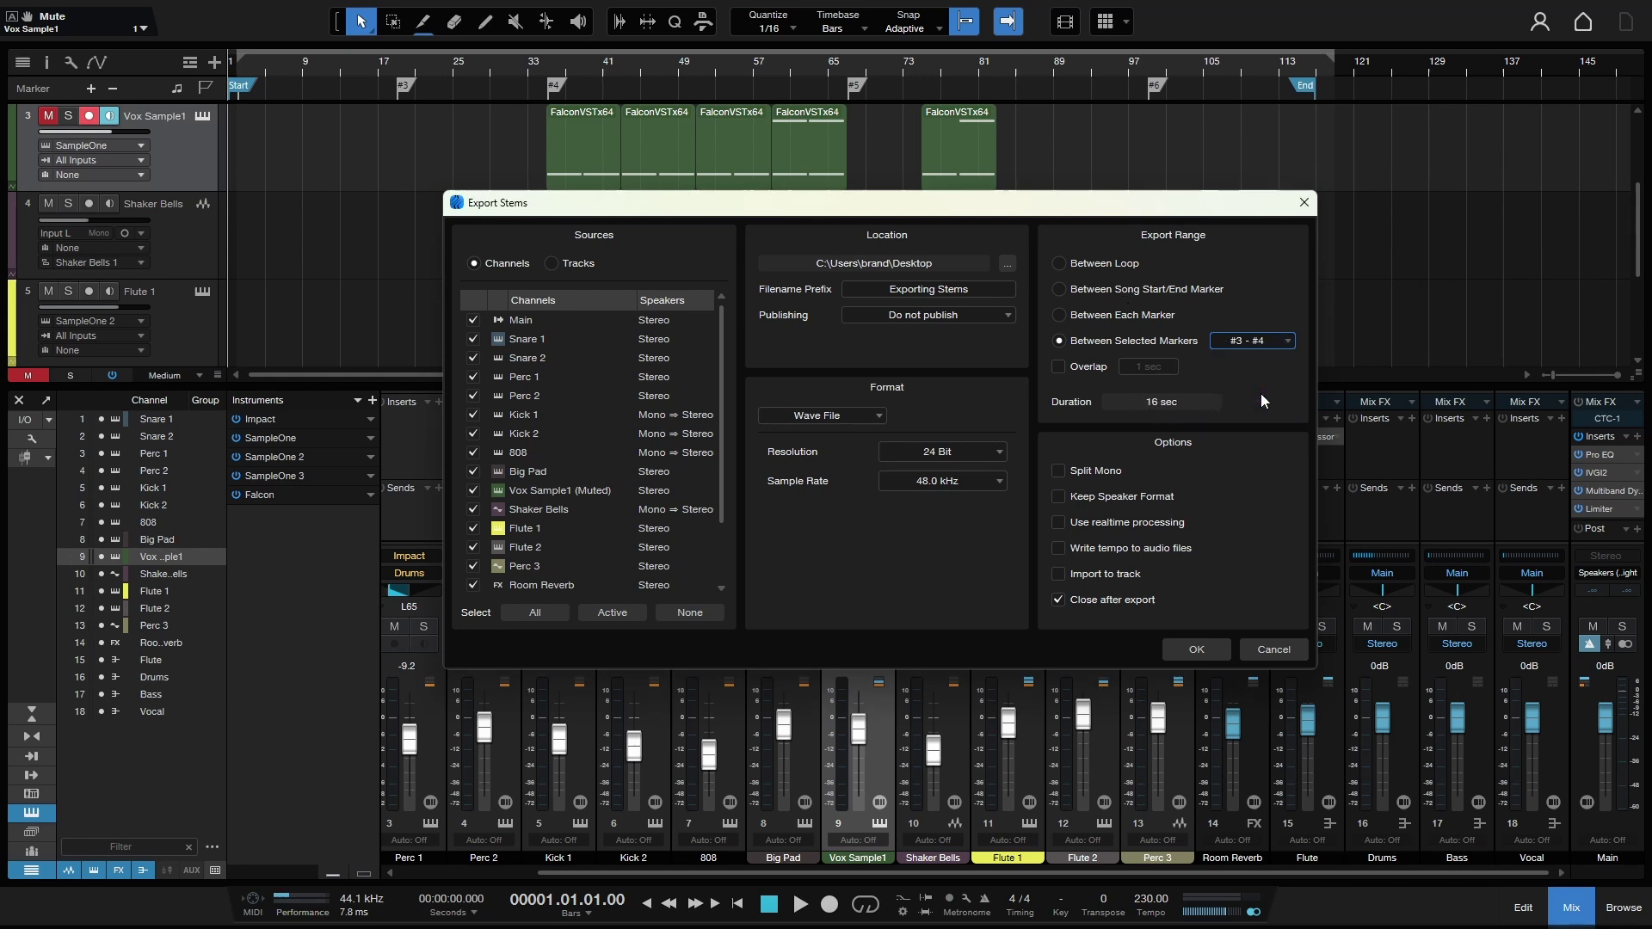
click(1258, 341)
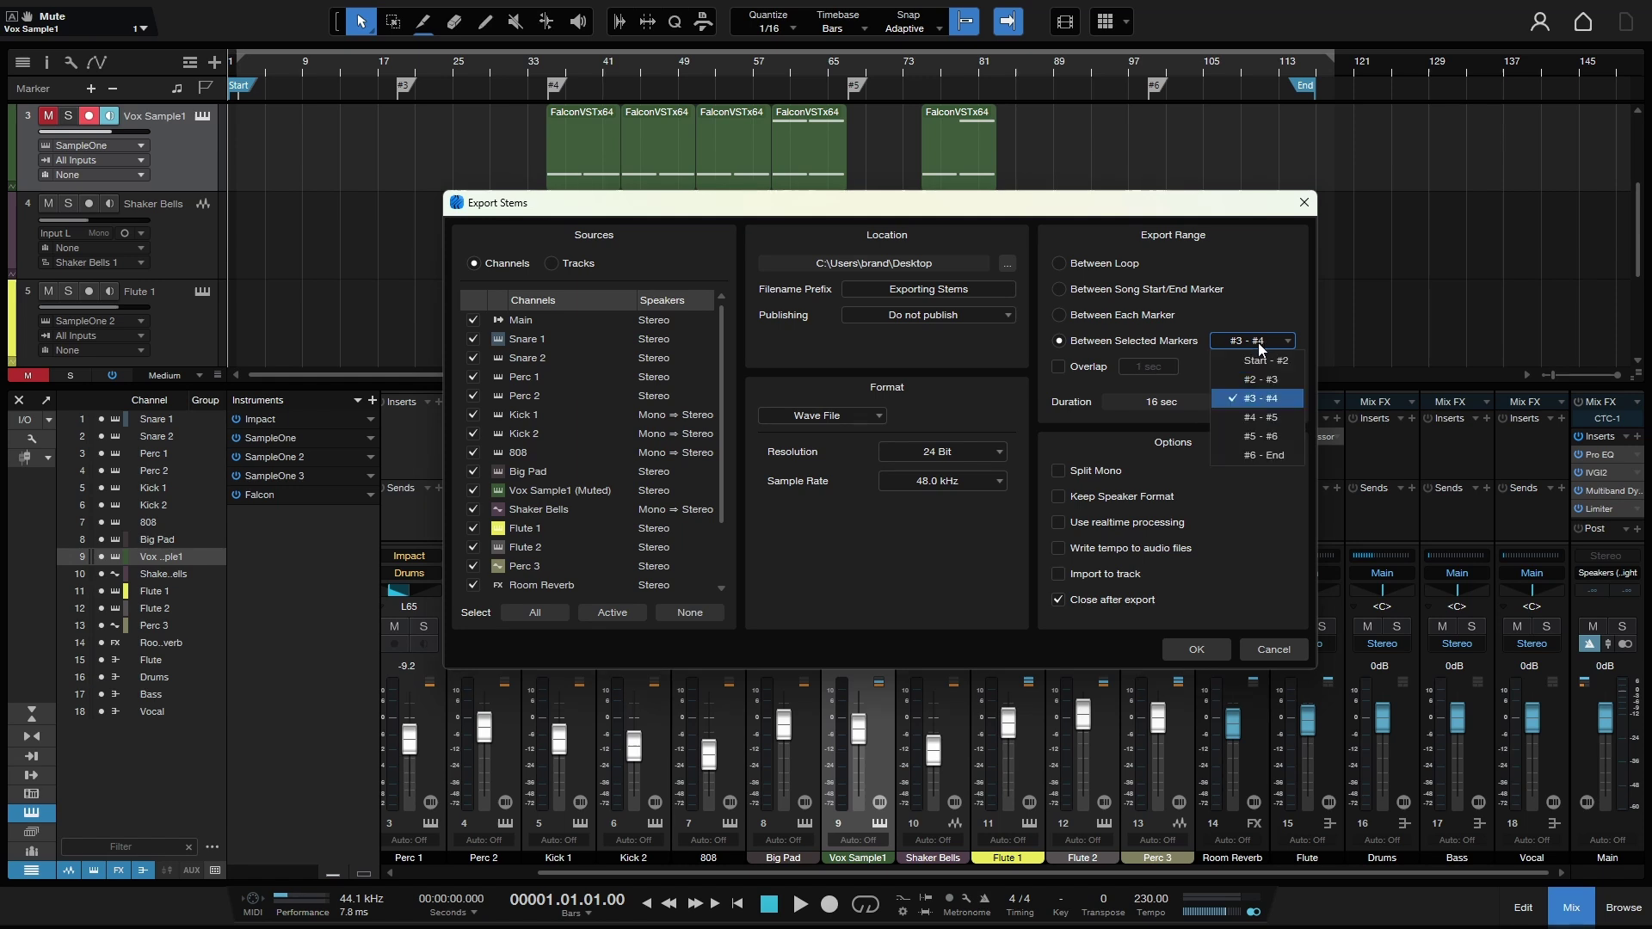
click(1254, 421)
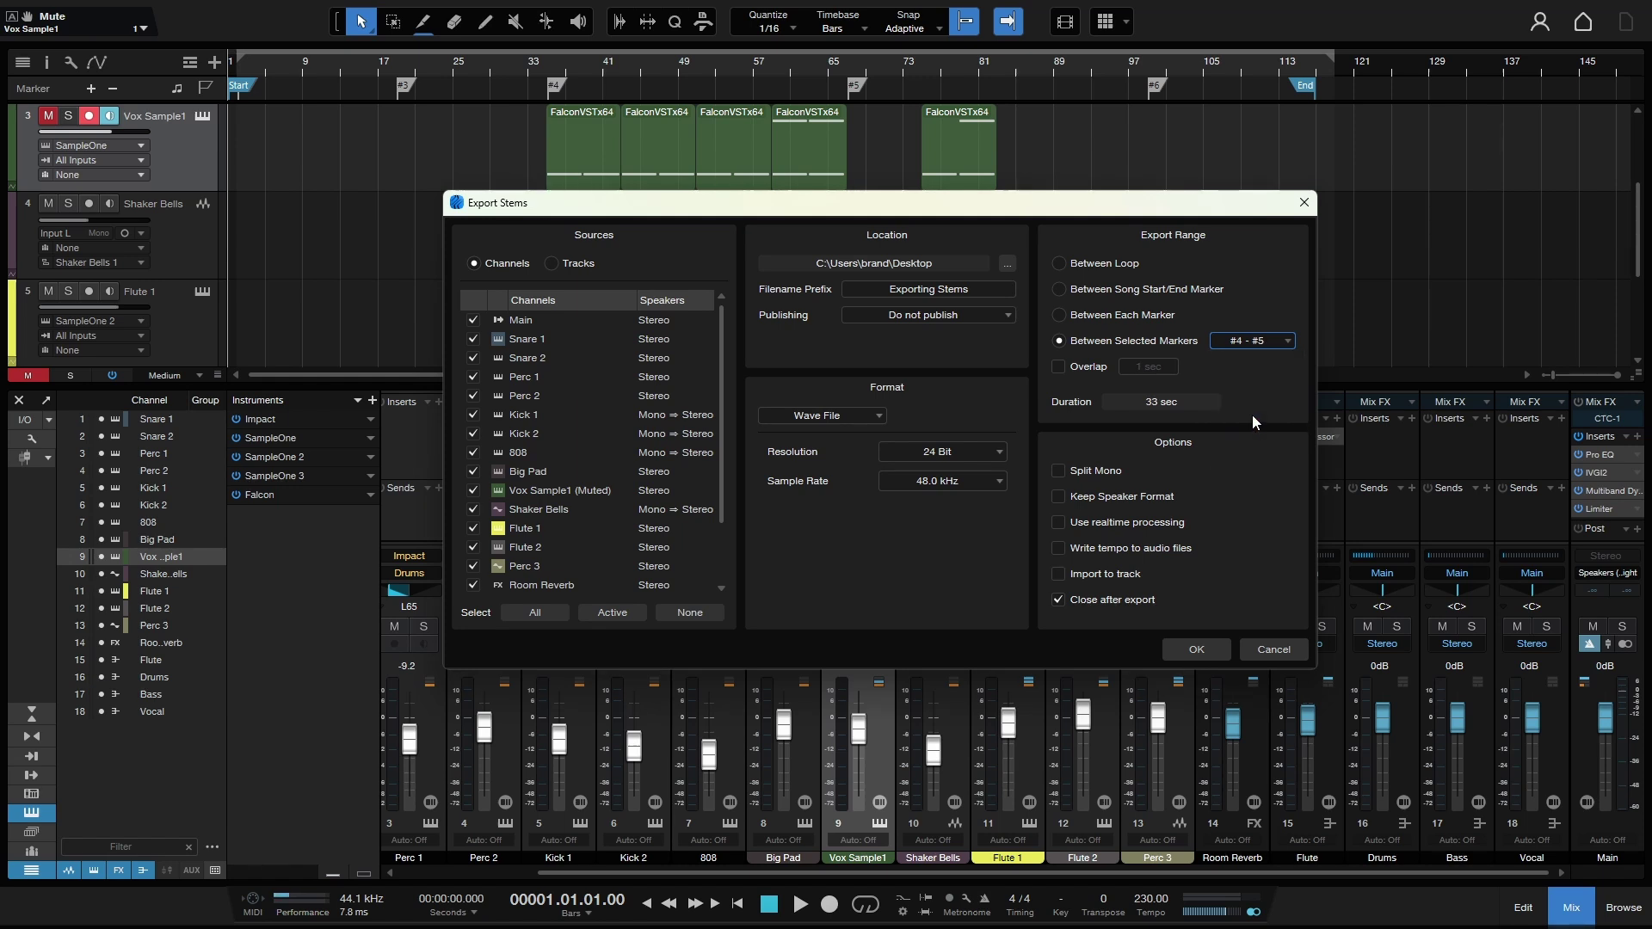
Leave the marker section choice and set the export range to Between Loop.
click(1249, 341)
click(1103, 266)
click(1099, 265)
Try the Keep Speaker Format, Write tempo to audio files and Import to track options for the stem export.
click(1059, 498)
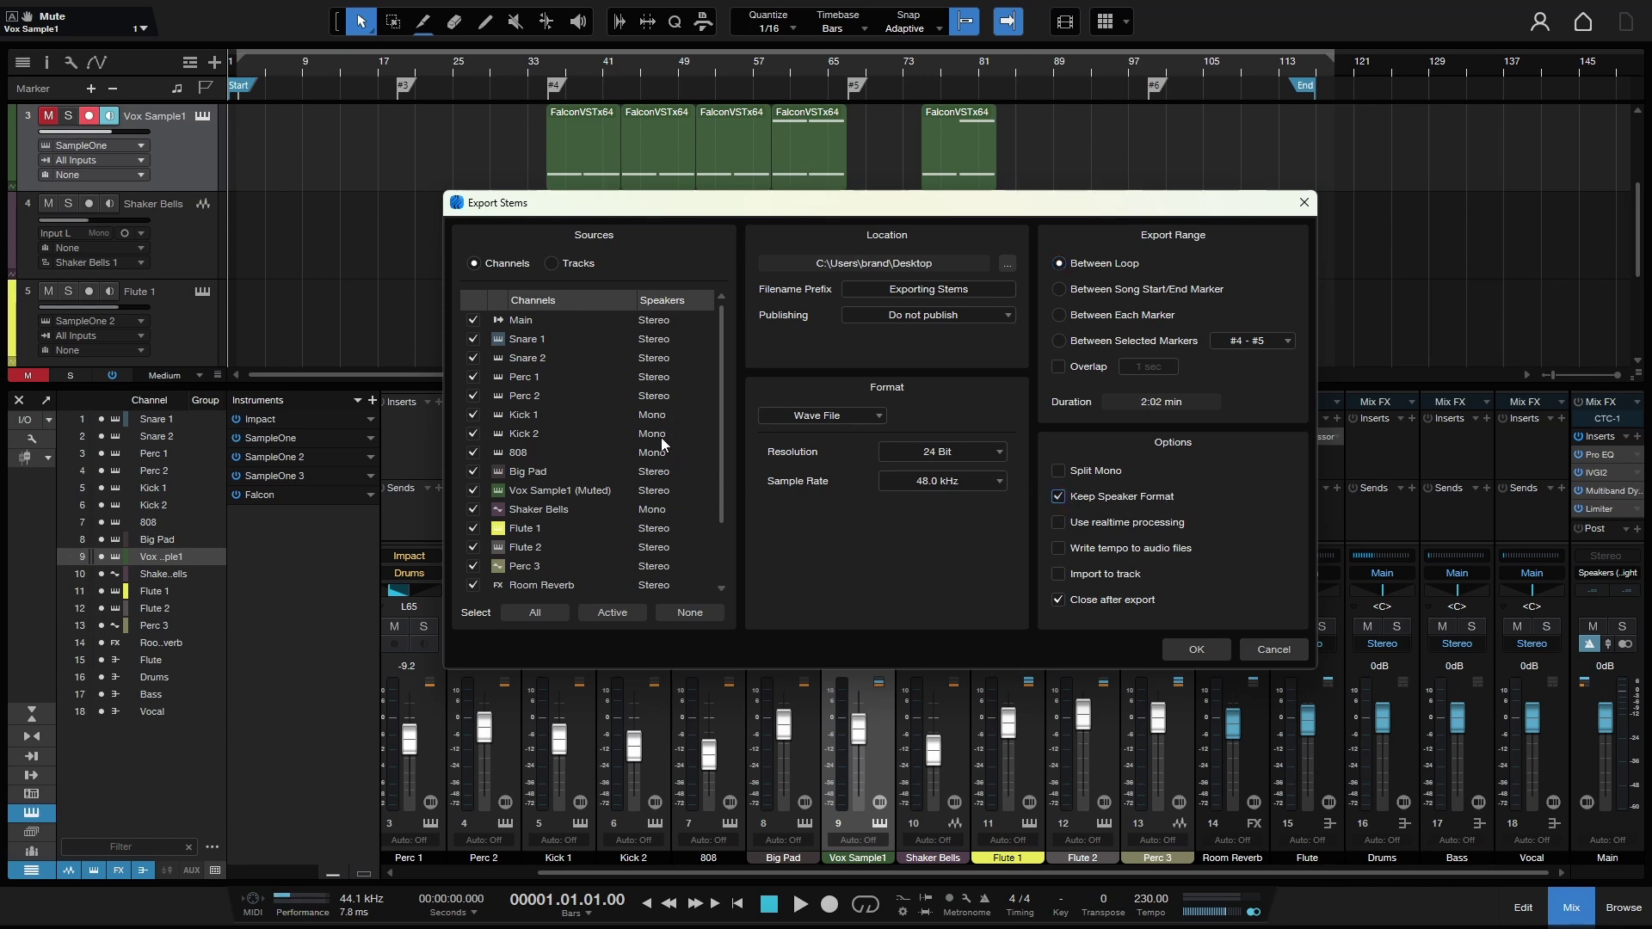
click(1059, 497)
click(1058, 552)
click(1056, 548)
click(1058, 575)
Switch the export sources from Channels to Tracks and close Export Stems without exporting.
click(551, 265)
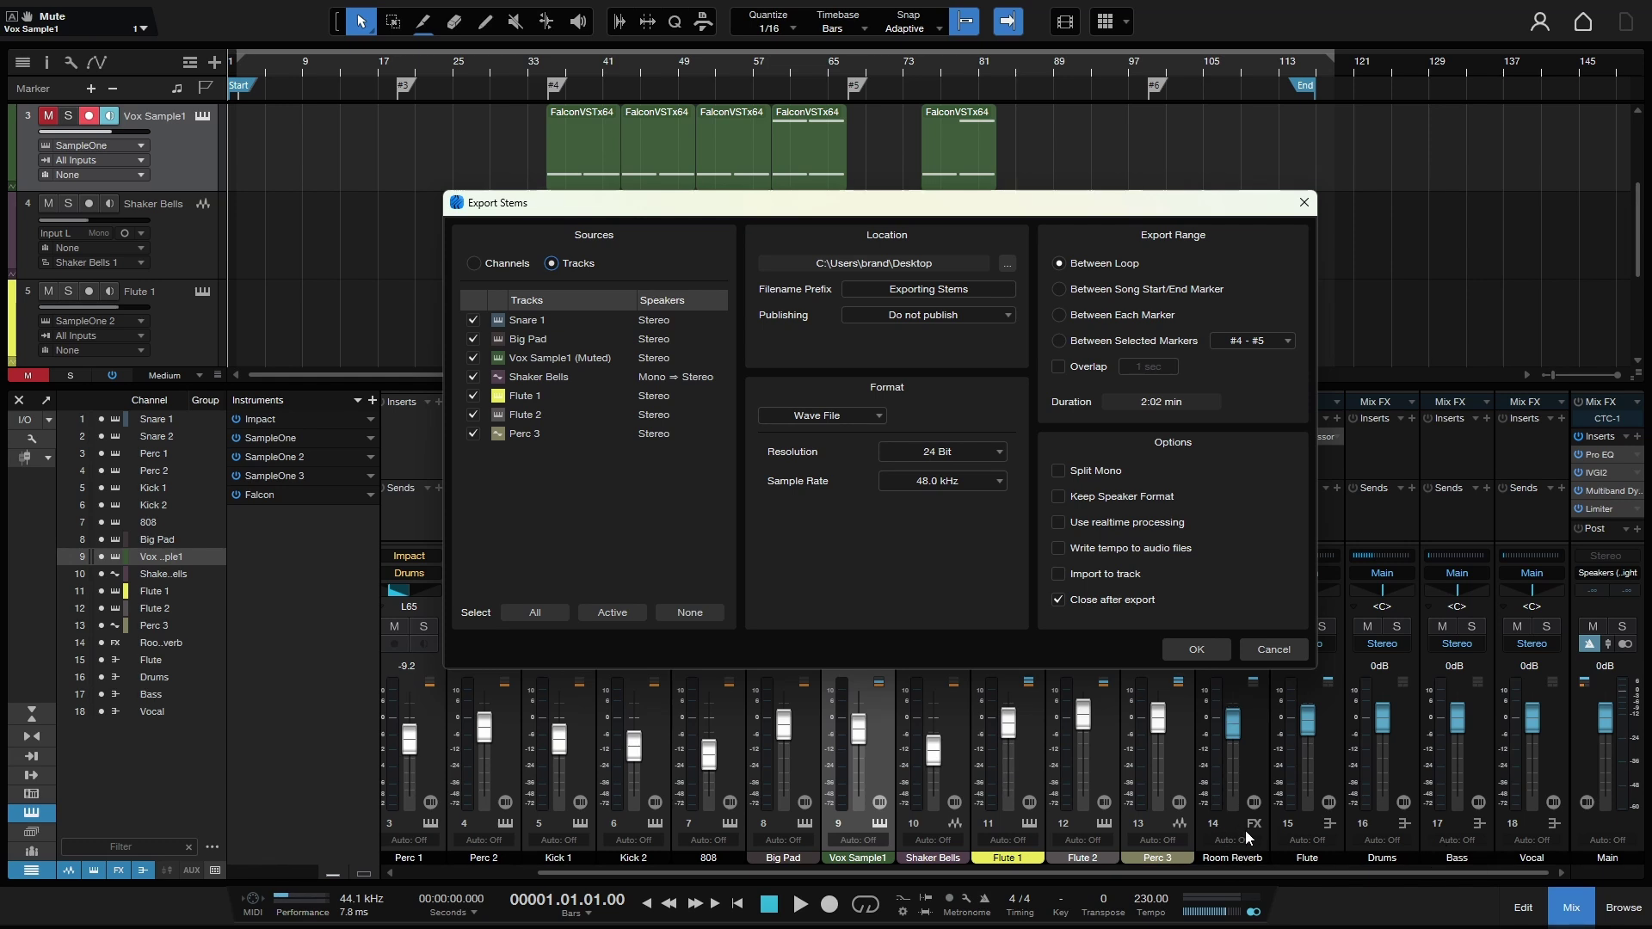
click(1272, 650)
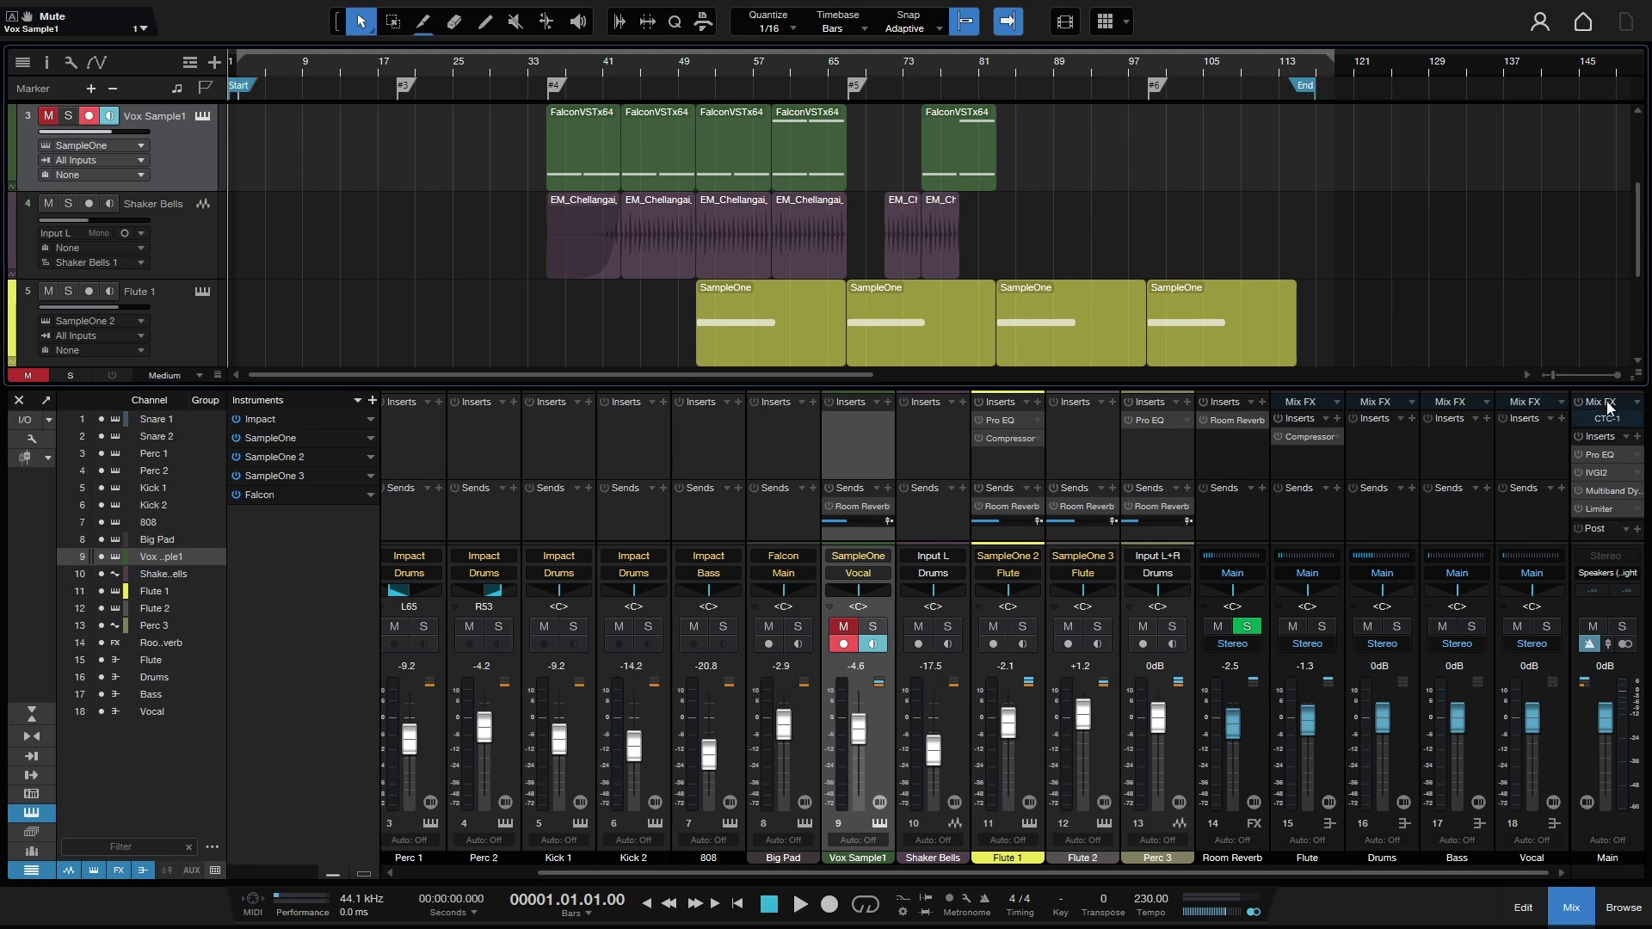
Reactivate the Mix FX on the Main channel and all bypassed effects across the mixer.
click(1579, 403)
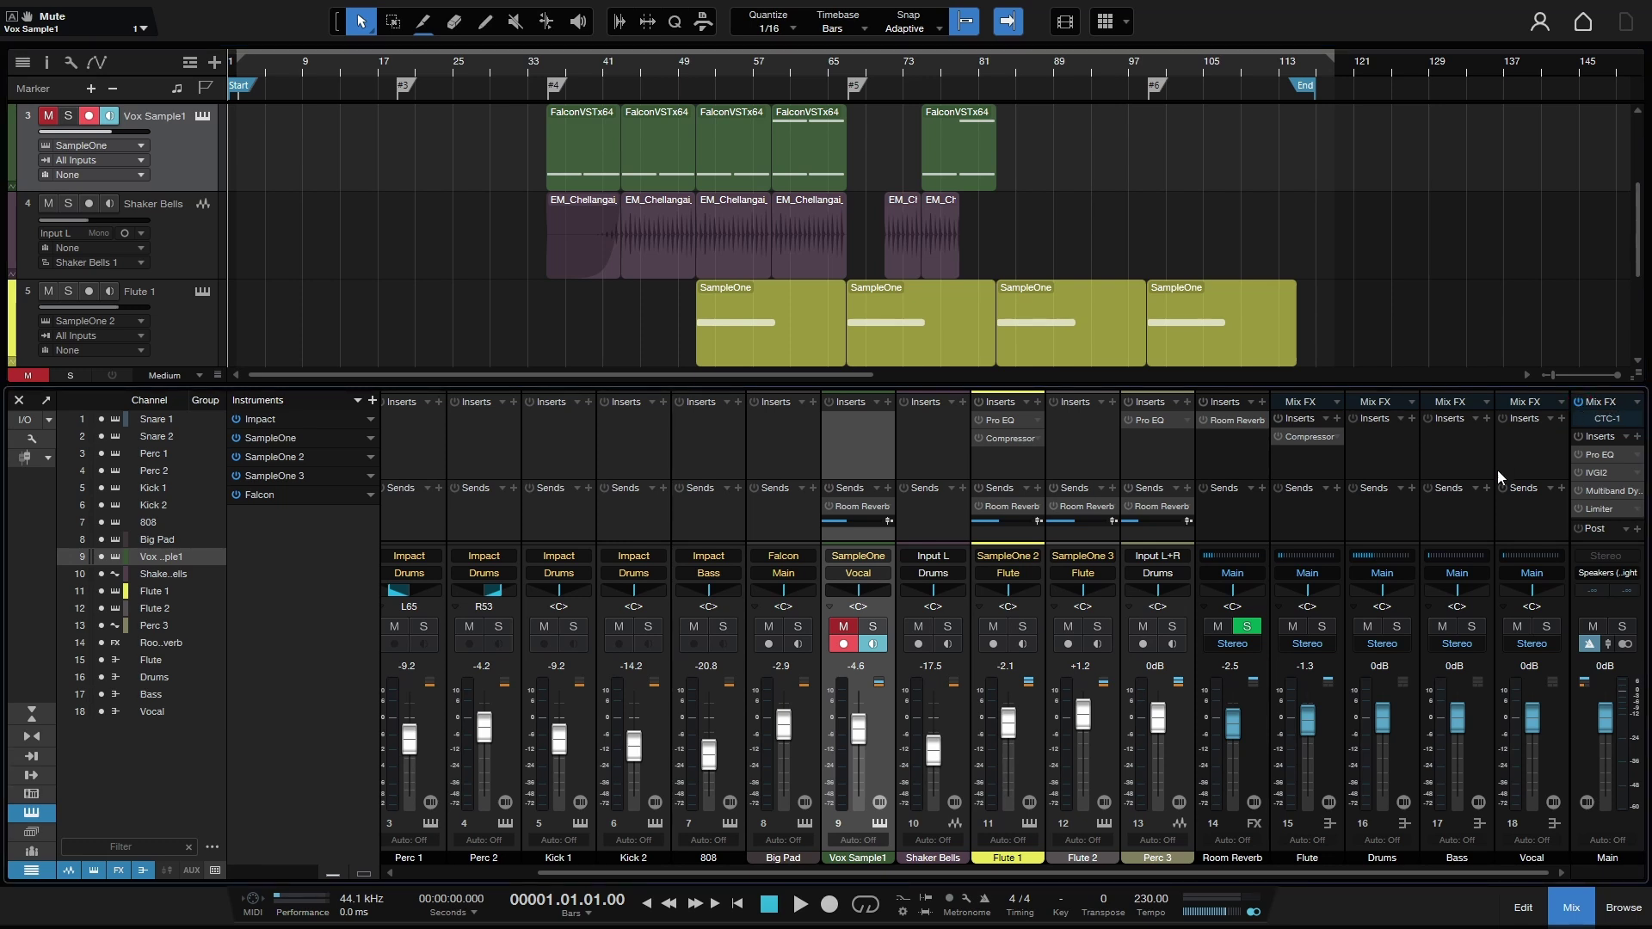
click(112, 376)
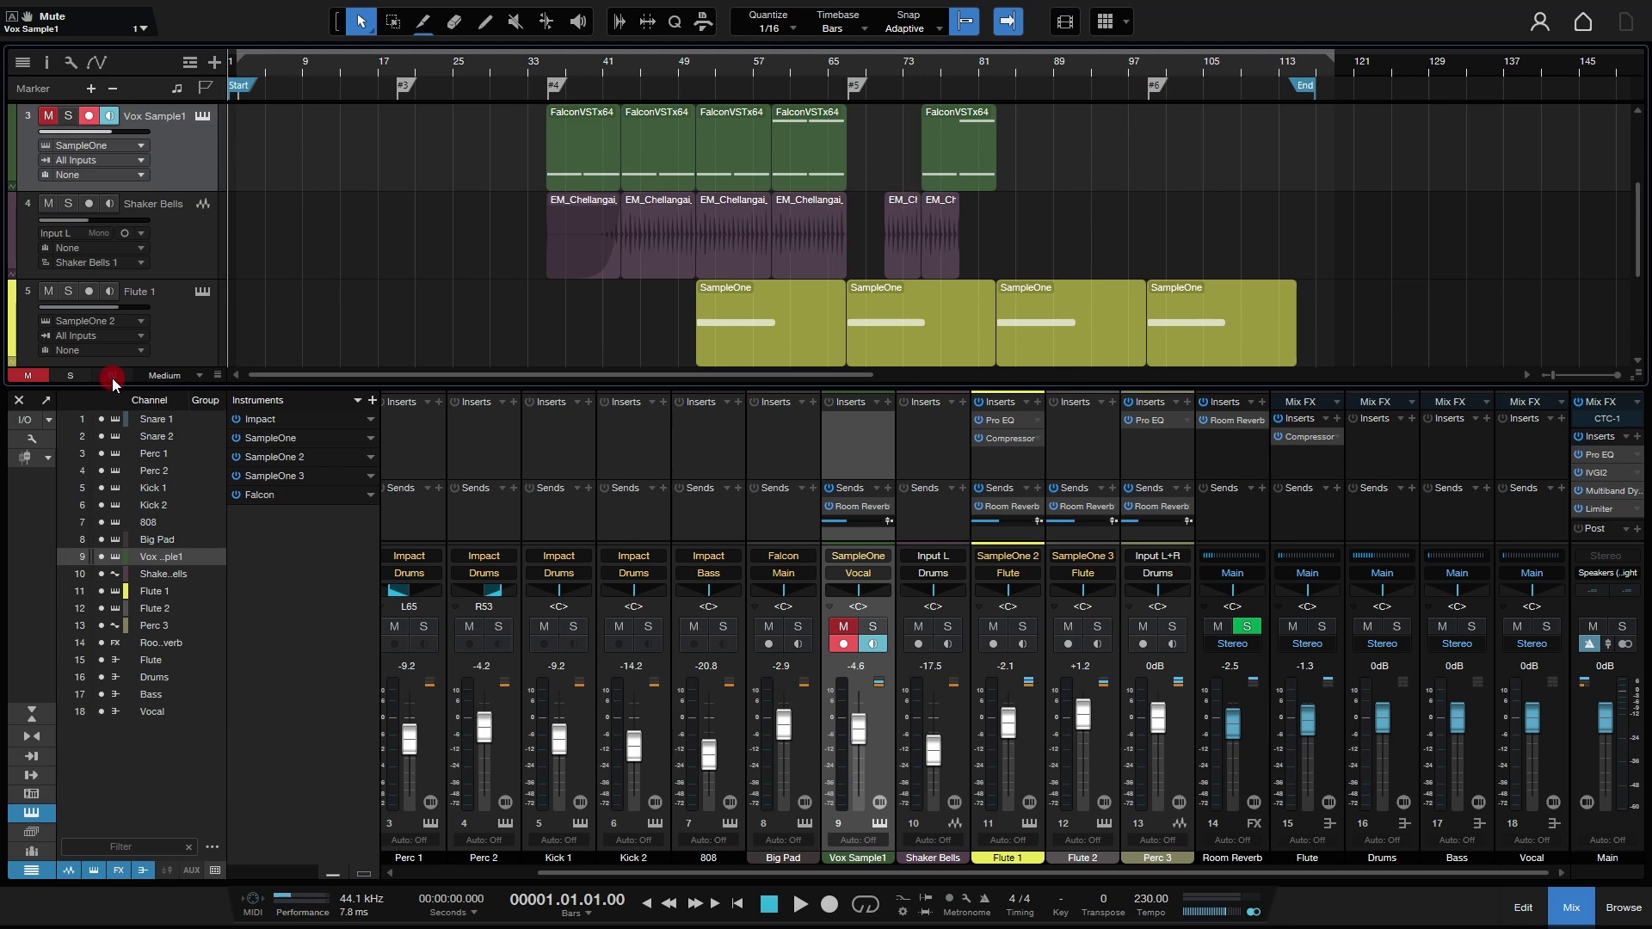